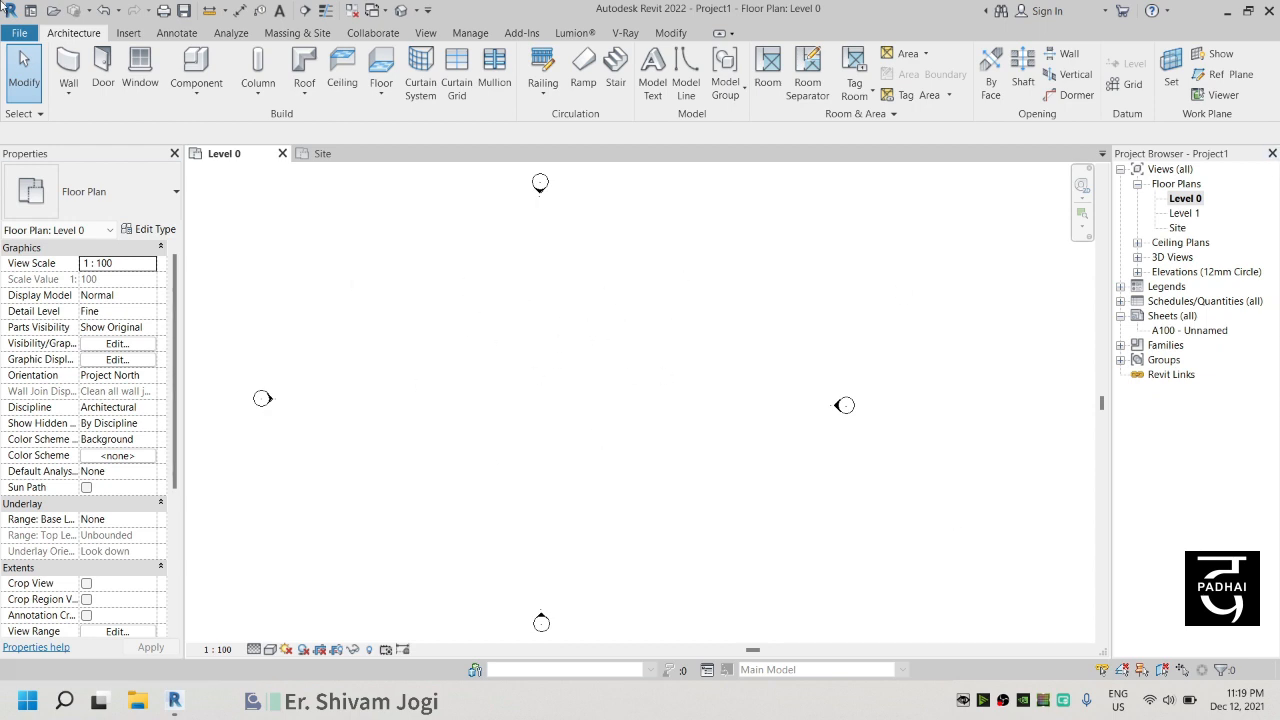
left_click(103, 70)
left_click(74, 60)
key("Escape")
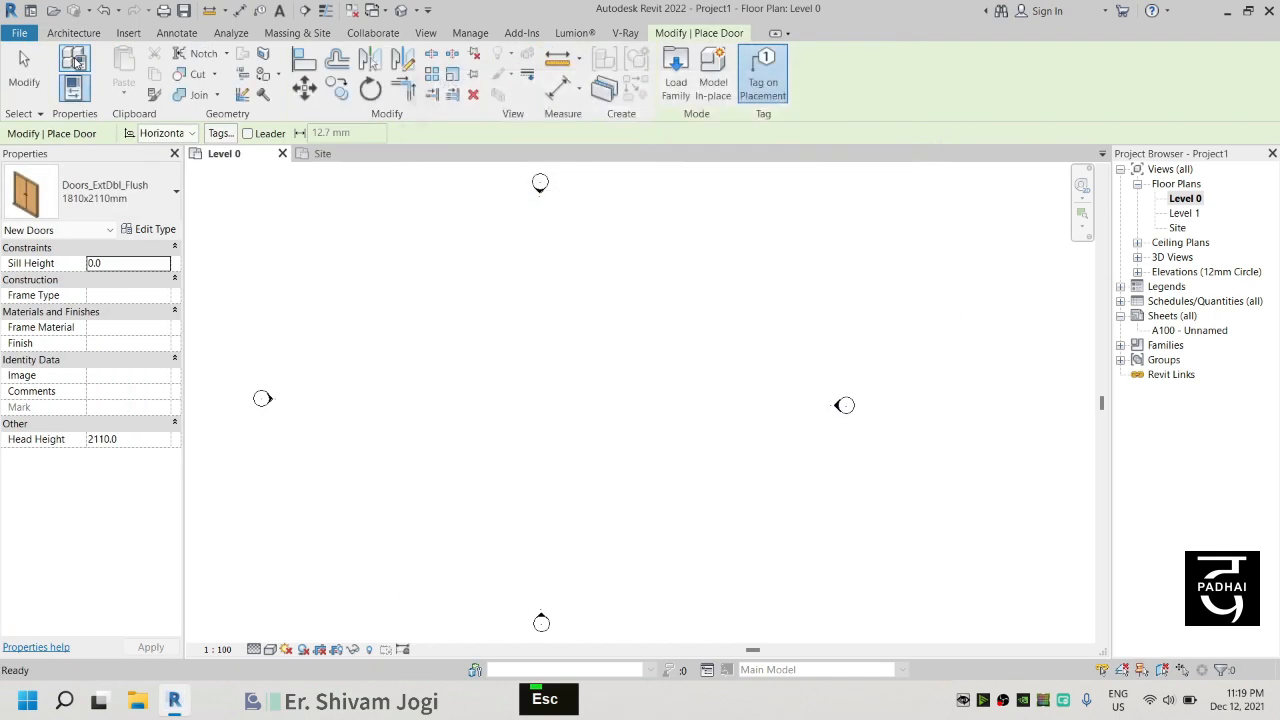
key("Escape")
key("ctrl+z")
Step: Draw a chained run of stepped exterior walls on Level 0, with vertical segments of about 5000, 4000 and 6000 mm going down
left_click(67, 70)
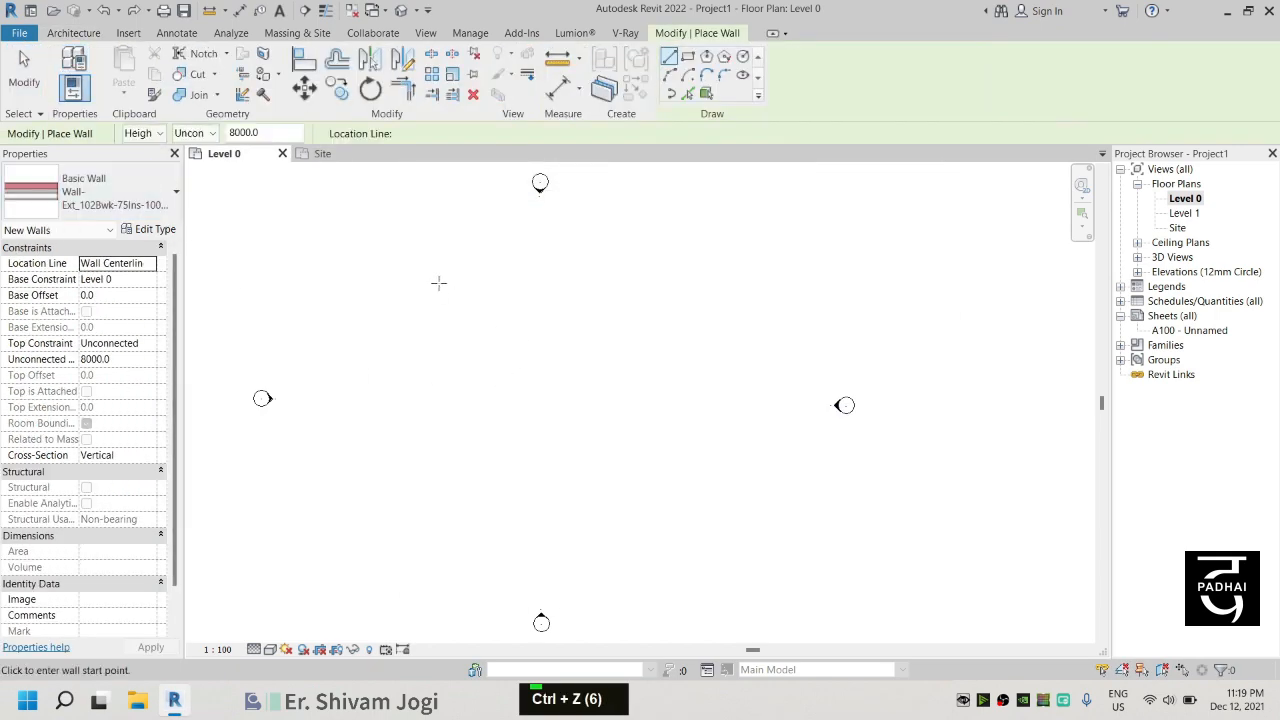
left_click(411, 296)
left_click(545, 296)
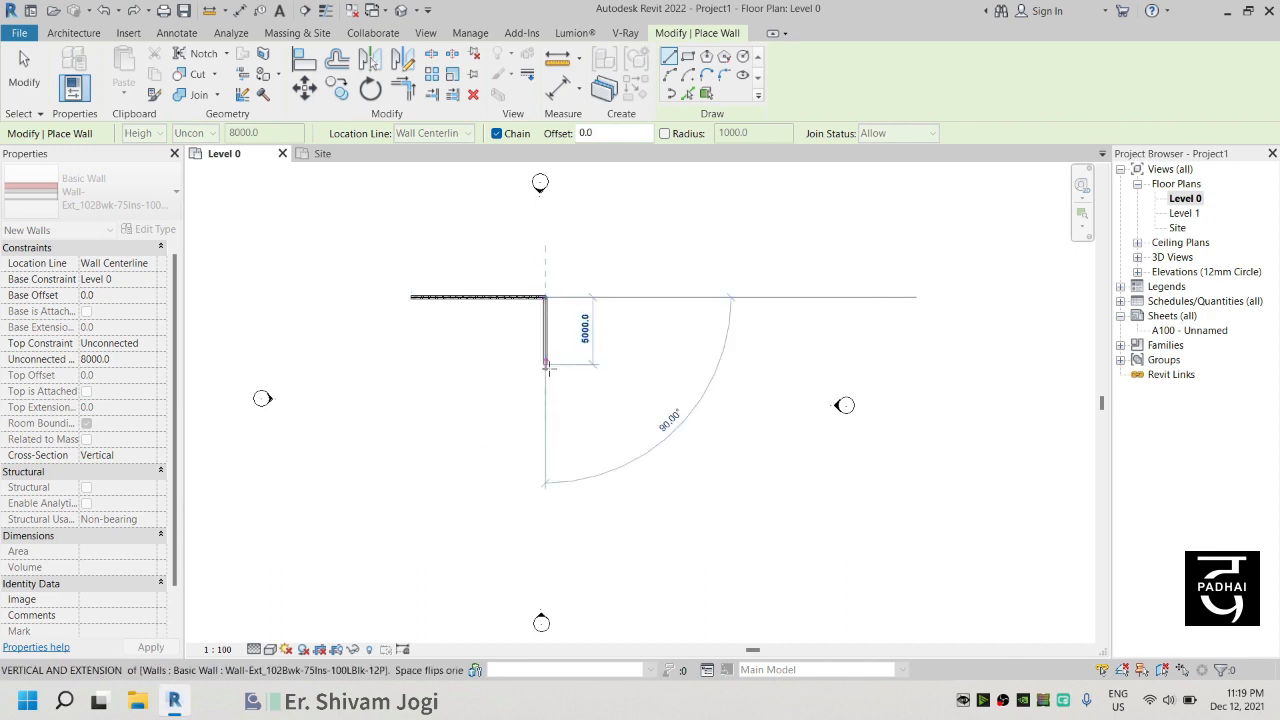
left_click(545, 364)
left_click(692, 364)
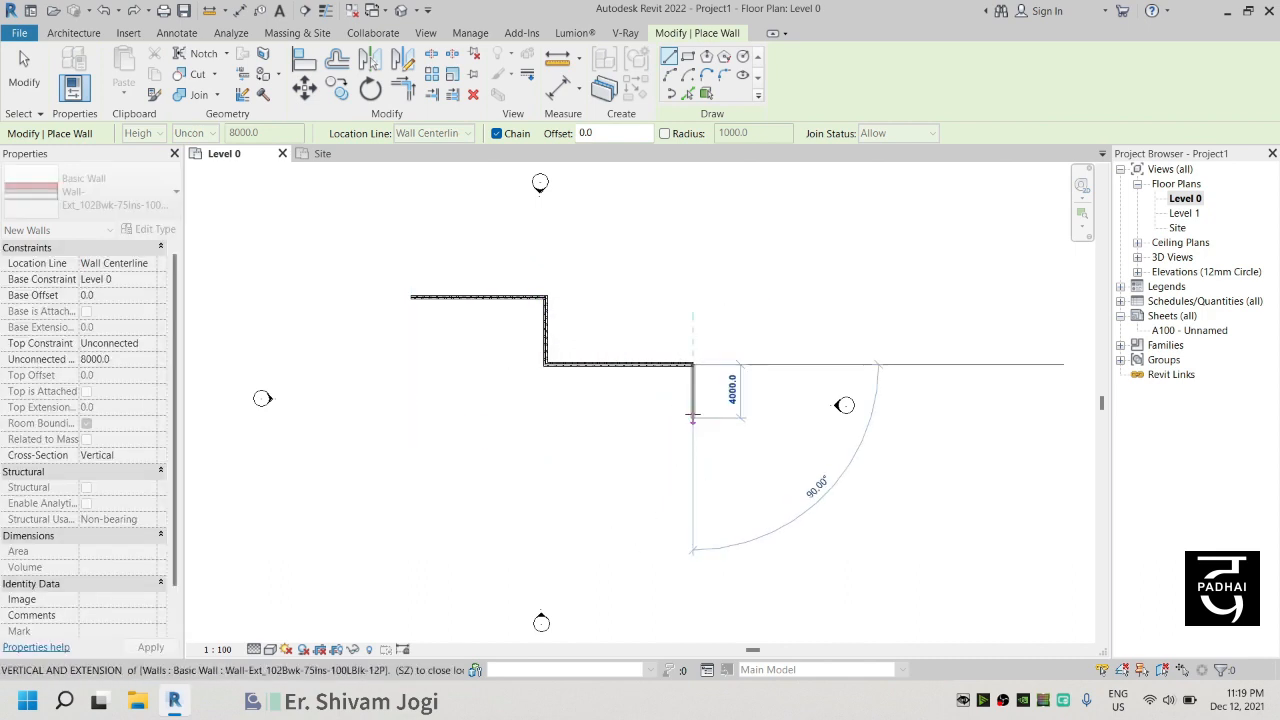
left_click(692, 418)
left_click(598, 418)
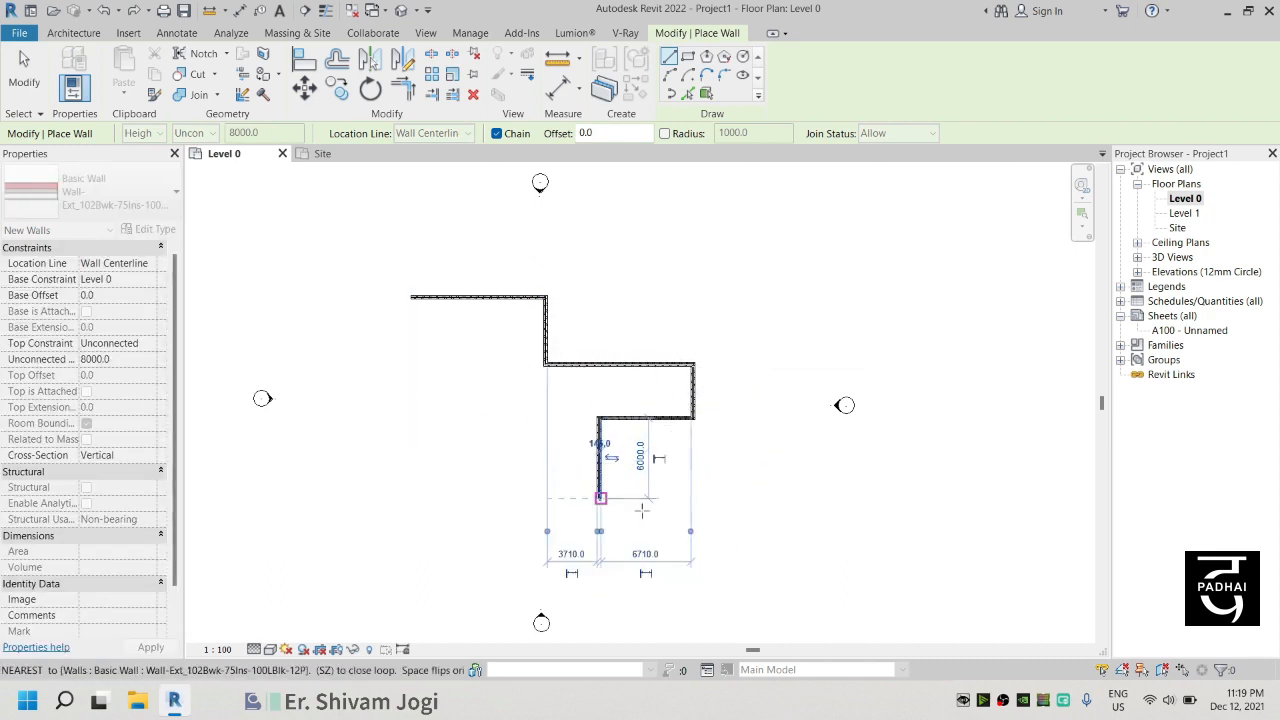
left_click(598, 497)
left_click(665, 497)
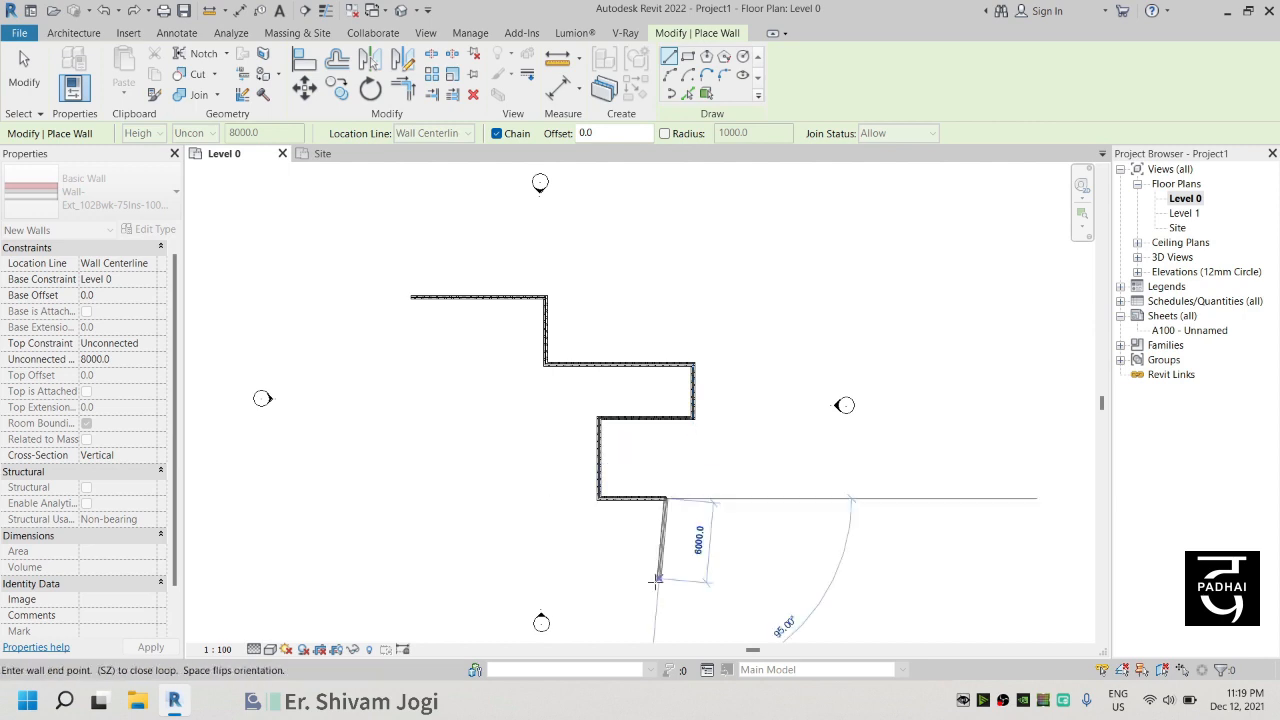
Step: Continue the wall chain around the lower and left sides, with a left wall about 12000 mm long, and close the loop at the start point
left_click(660, 578)
left_click(385, 578)
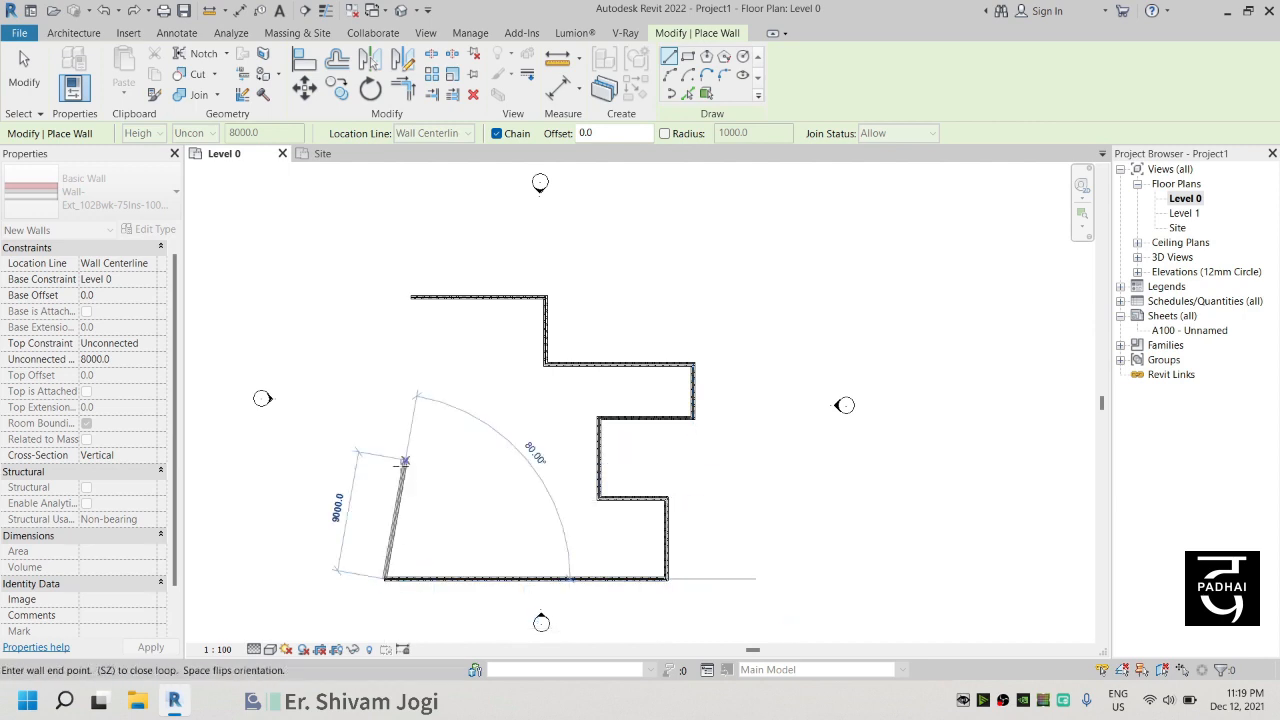
left_click(384, 420)
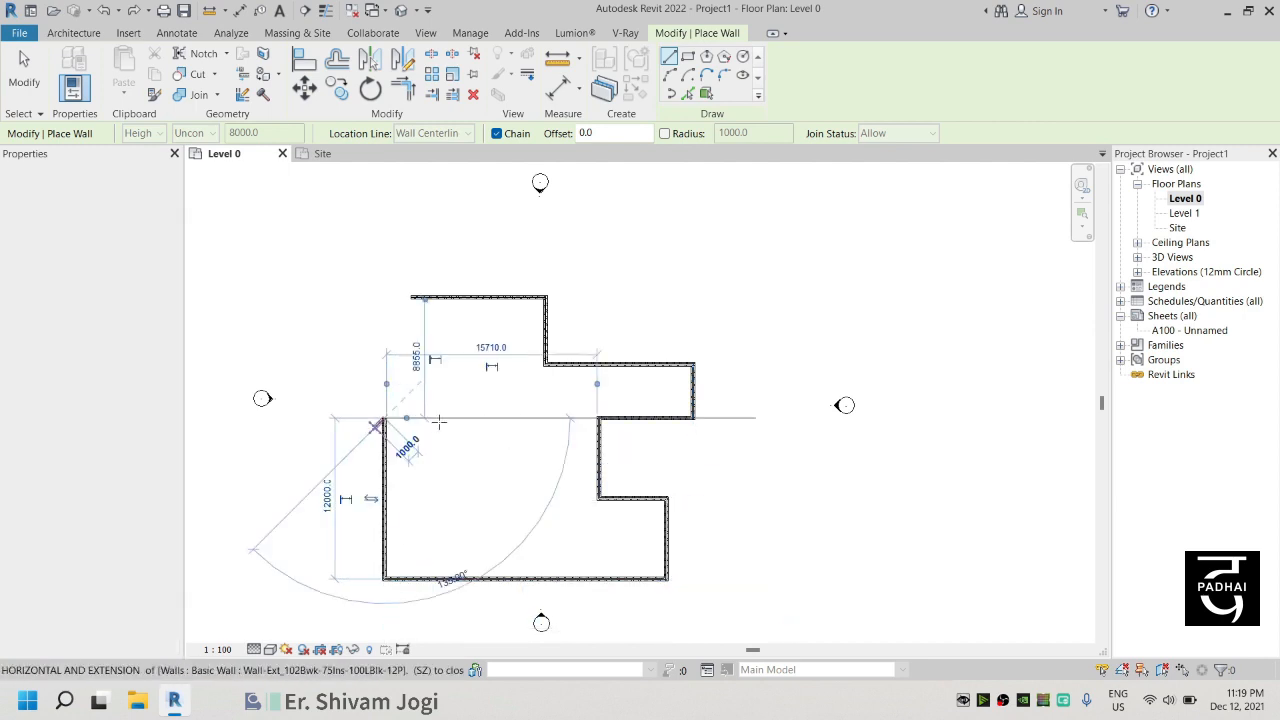
left_click(438, 419)
left_click(438, 337)
left_click(411, 337)
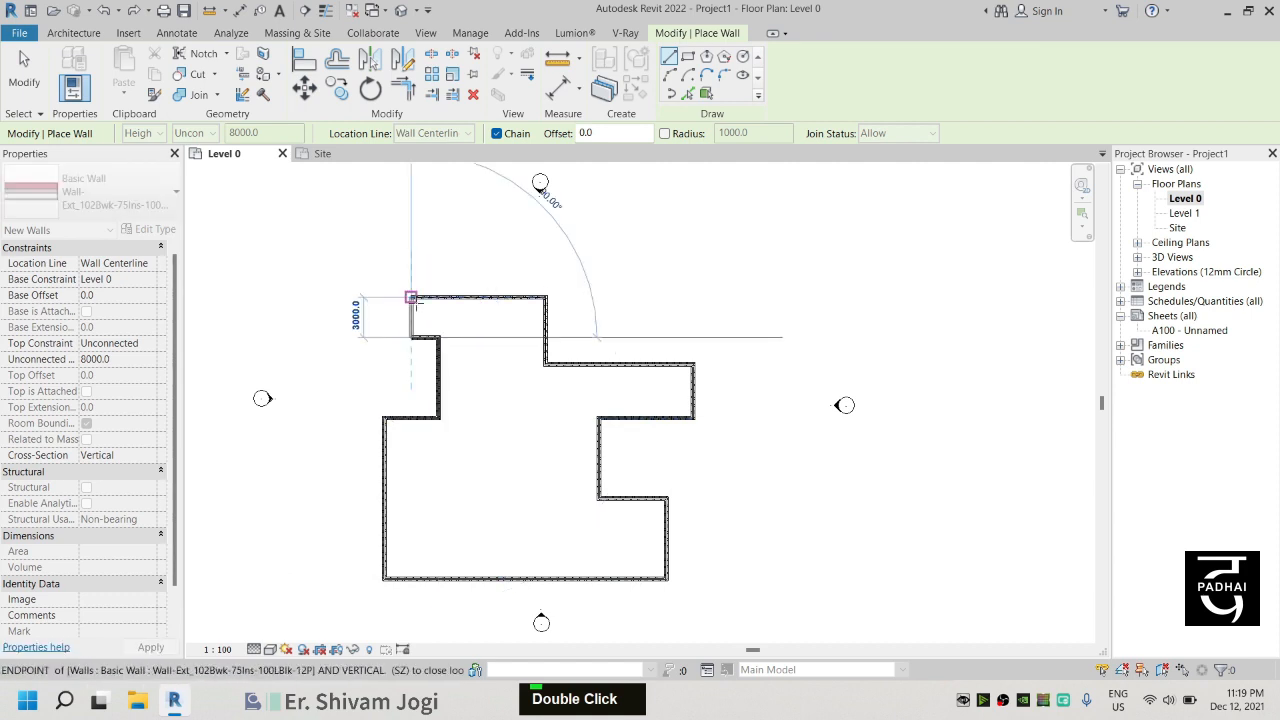
double_click(411, 298)
key("Escape")
key("Escape")
scroll(655, 480, "down", 2)
middle_click_drag(650, 425, 601, 428)
scroll(584, 538, "down", 1)
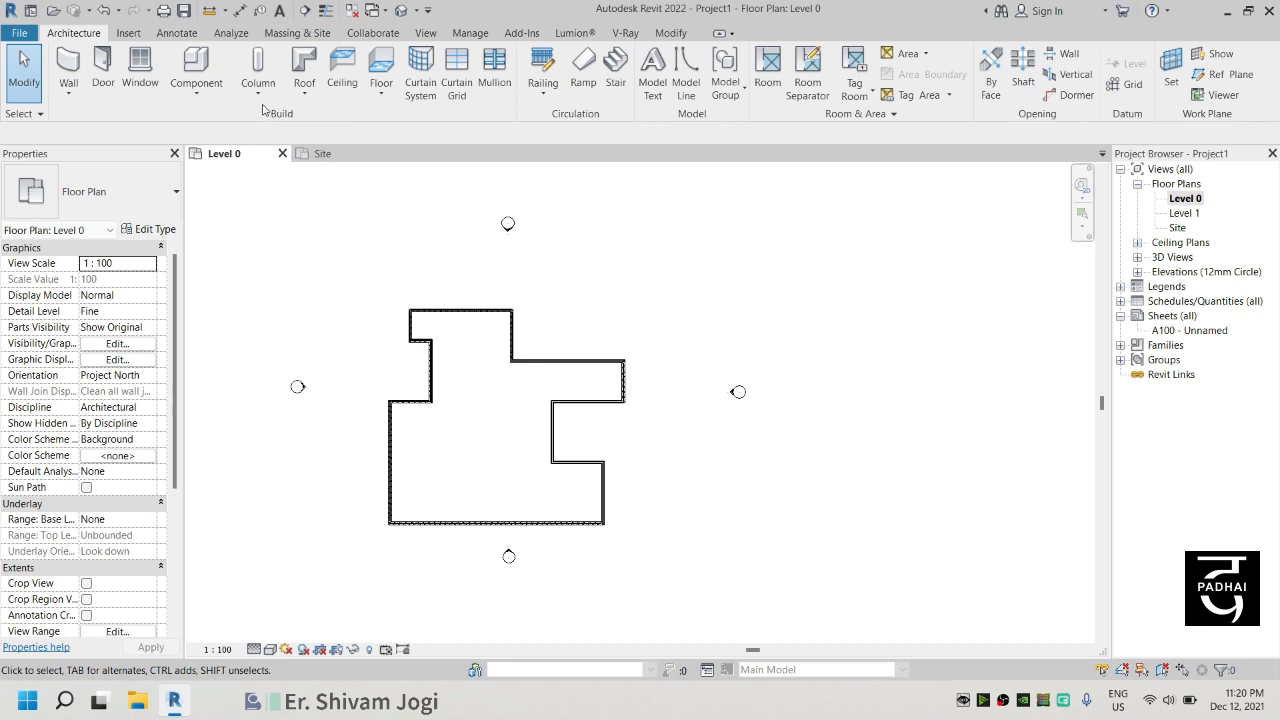
left_click(304, 100)
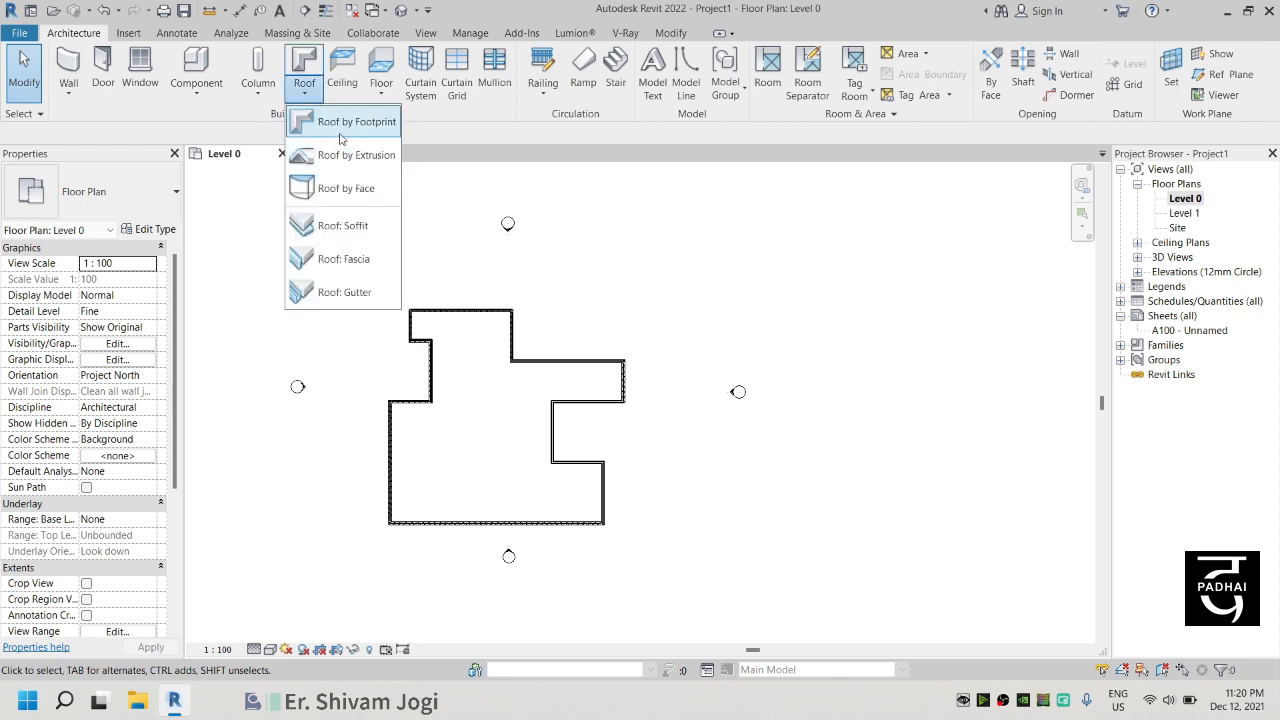
left_click(340, 132)
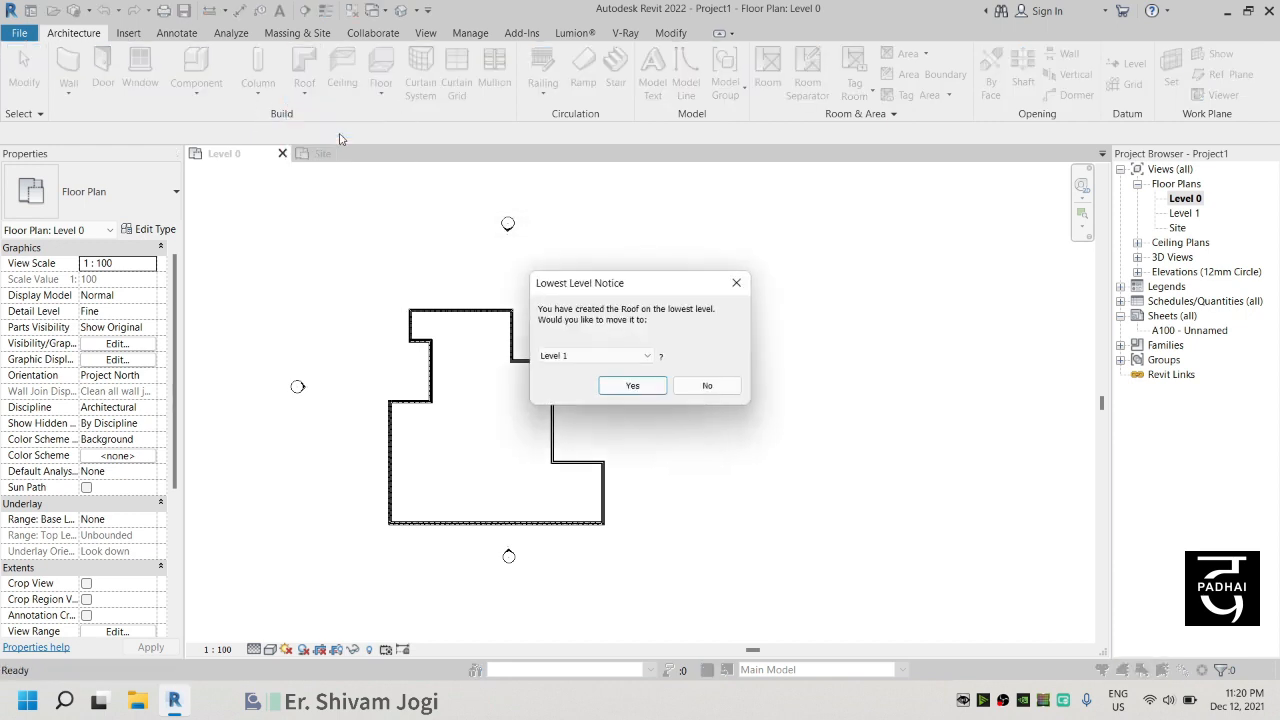
left_click(609, 355)
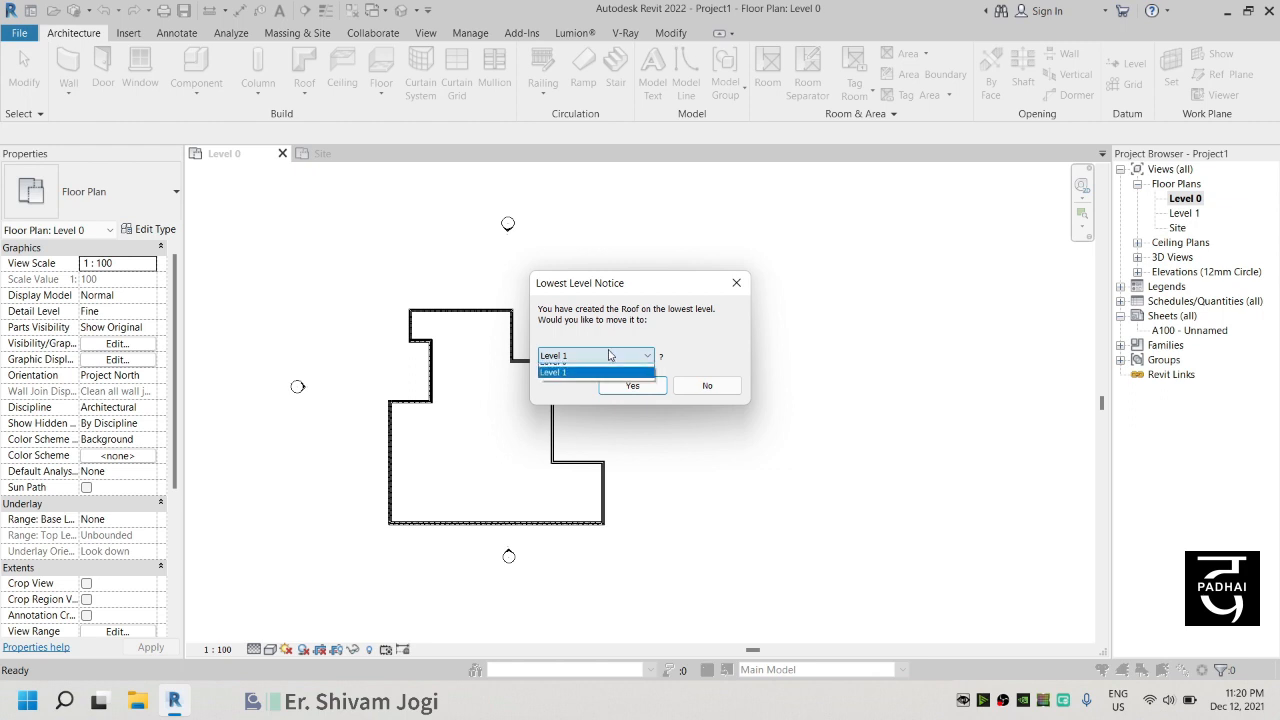
left_click(605, 380)
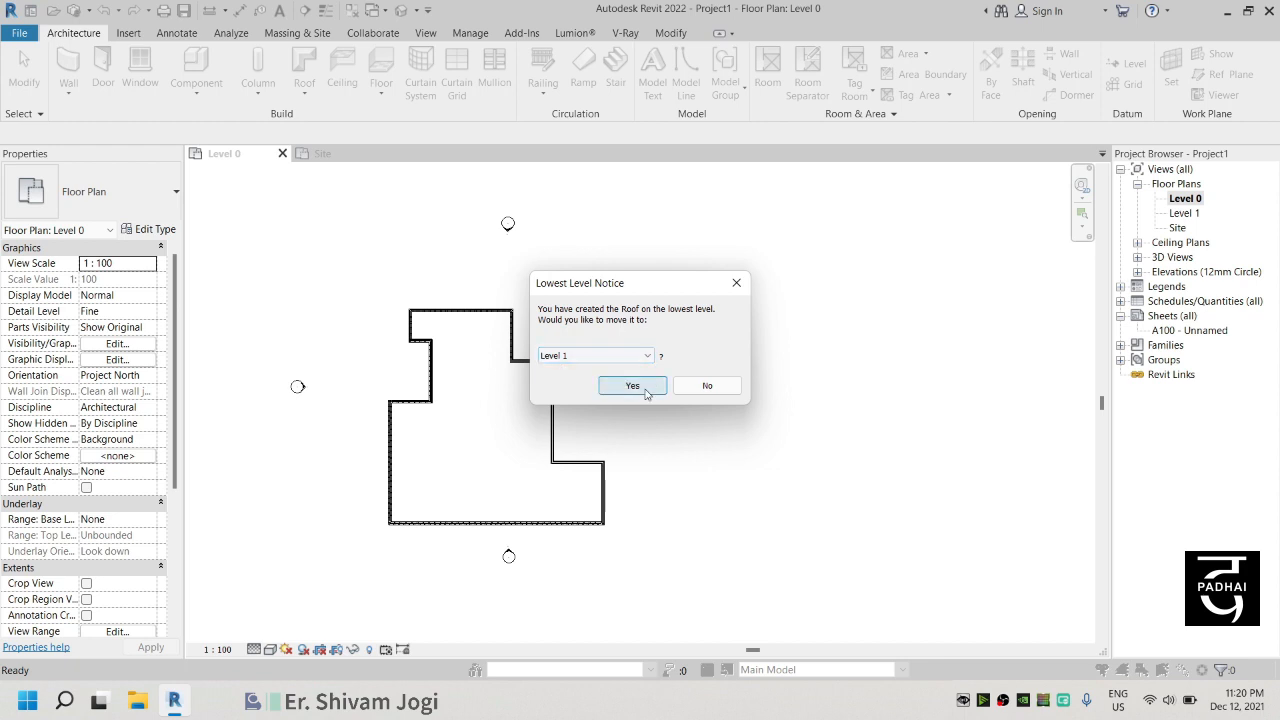
left_click(645, 388)
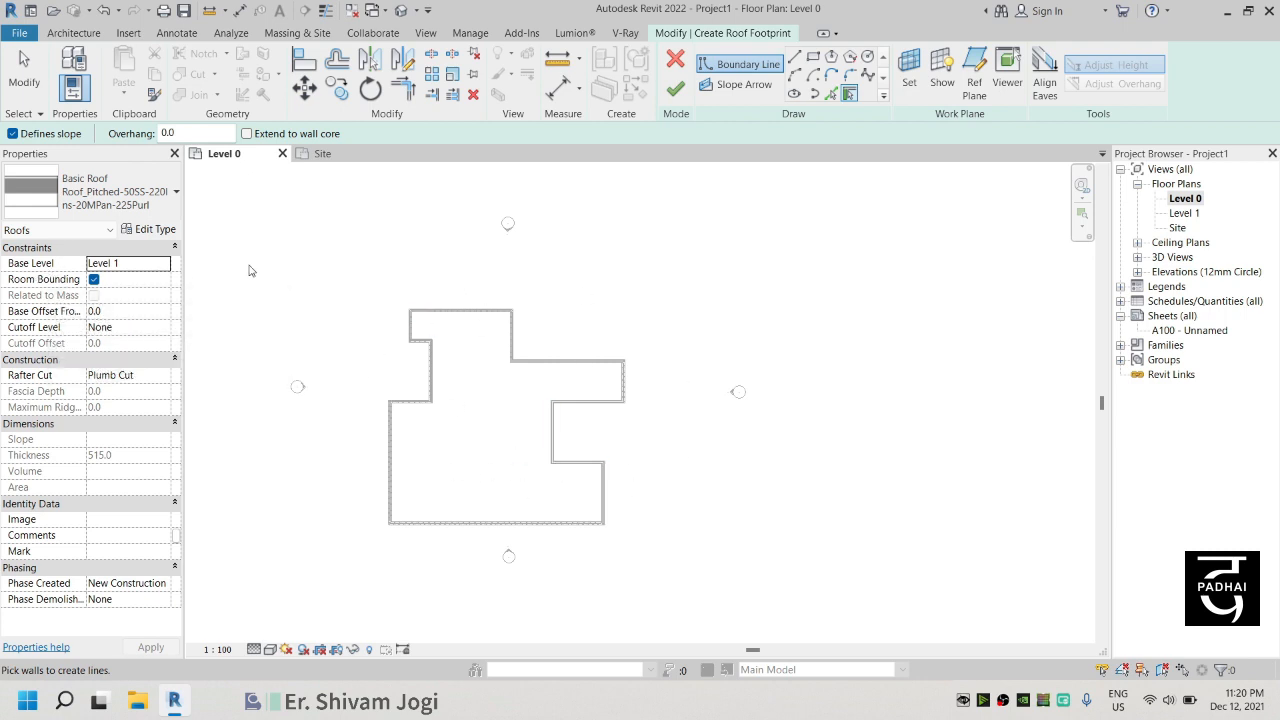
key("Escape")
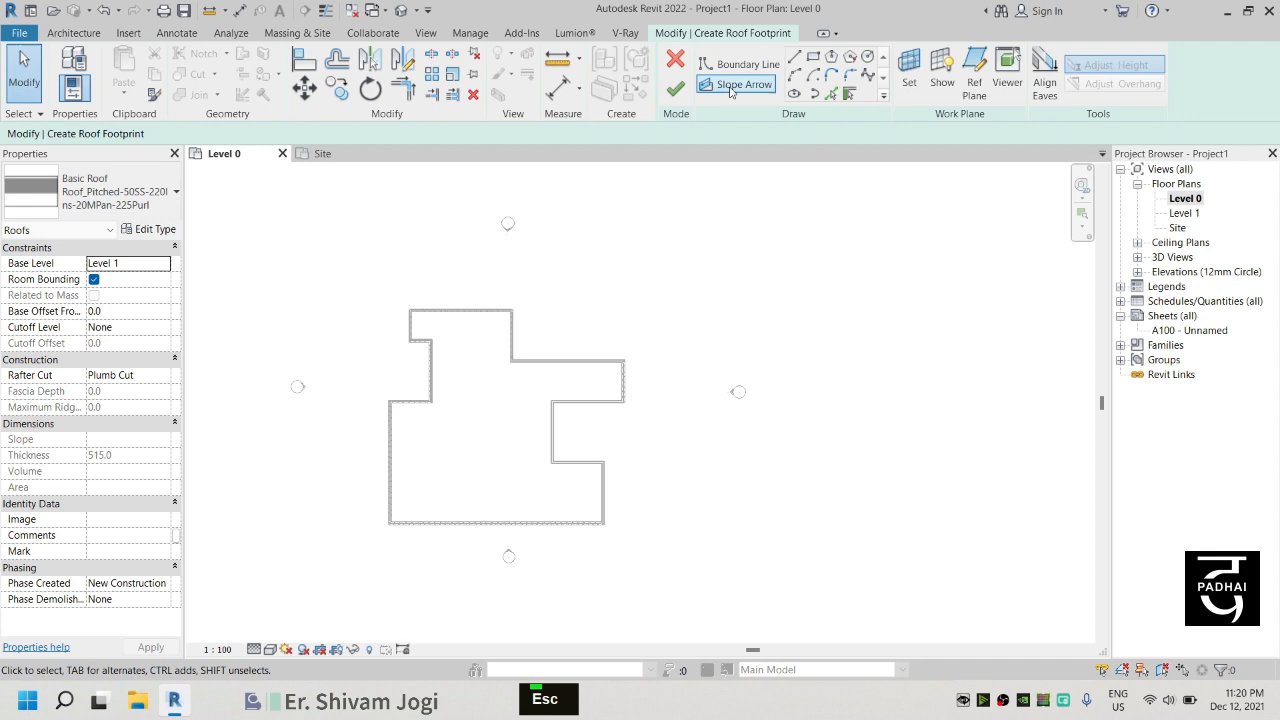
left_click(675, 60)
Step: Start a Roof by Footprint sketch in the Level 1 floor plan and close the Level 0 and Site views
double_click(1186, 213)
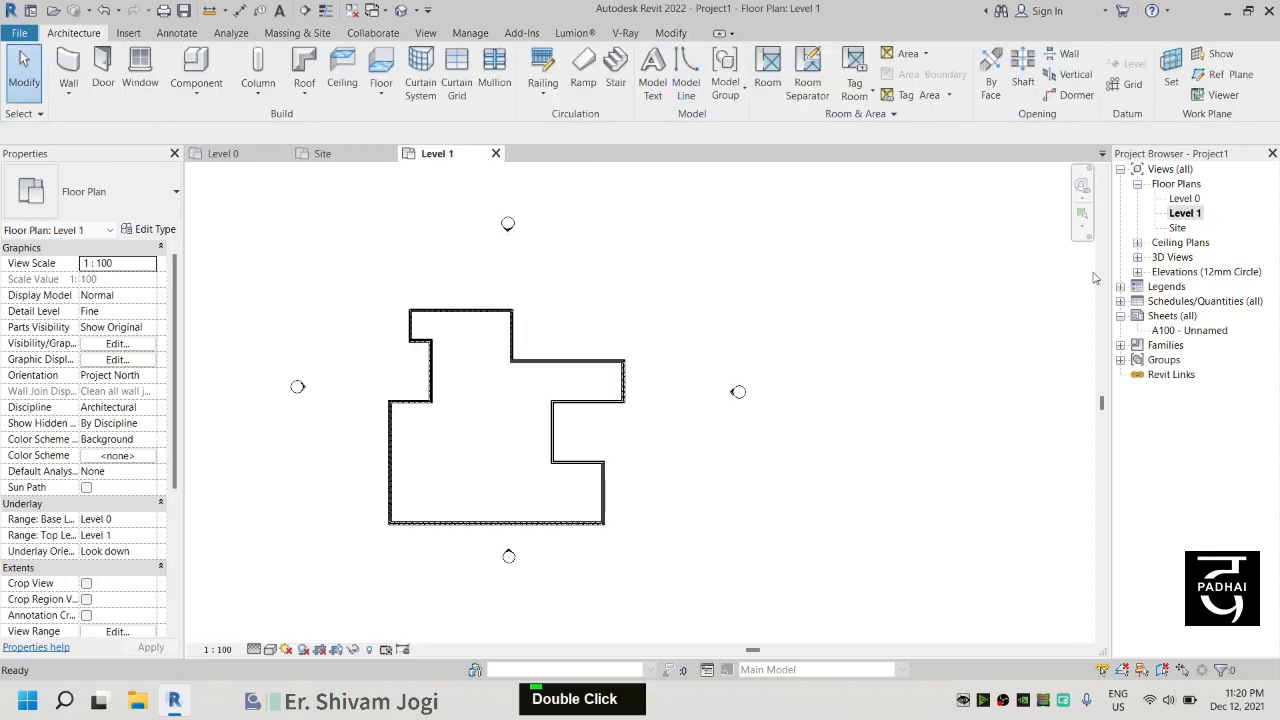
left_click(303, 94)
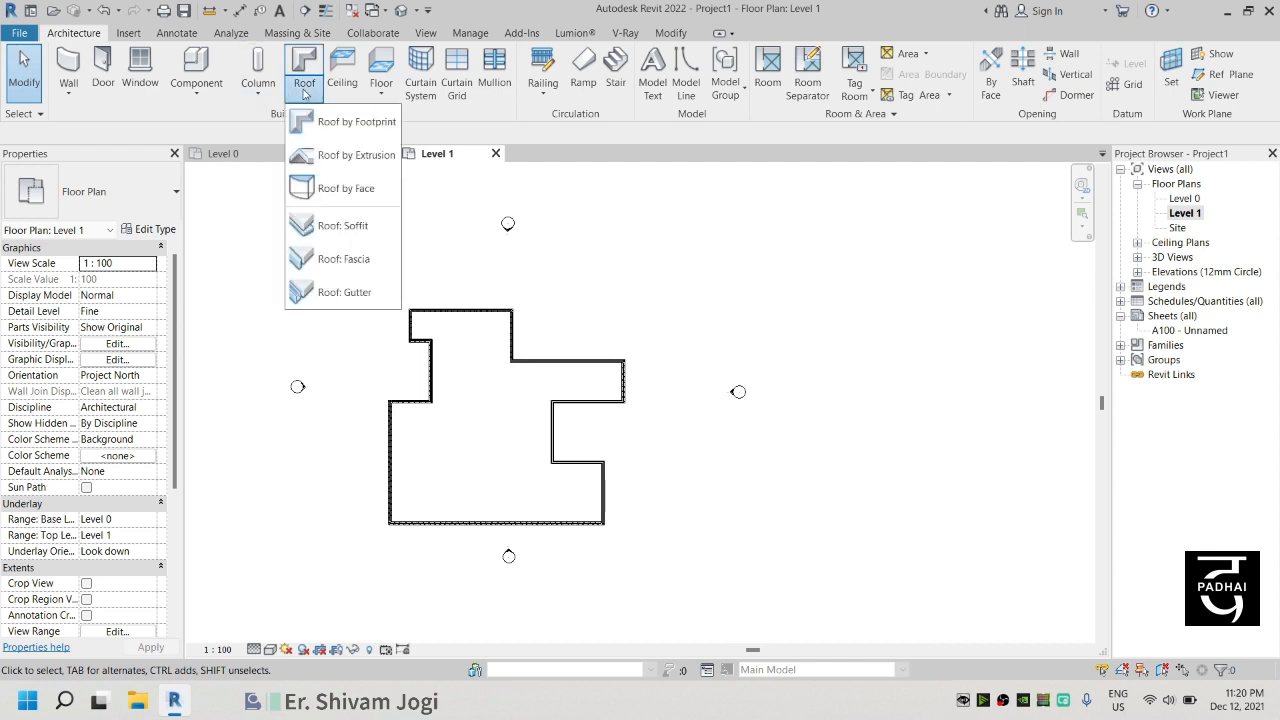
left_click(330, 118)
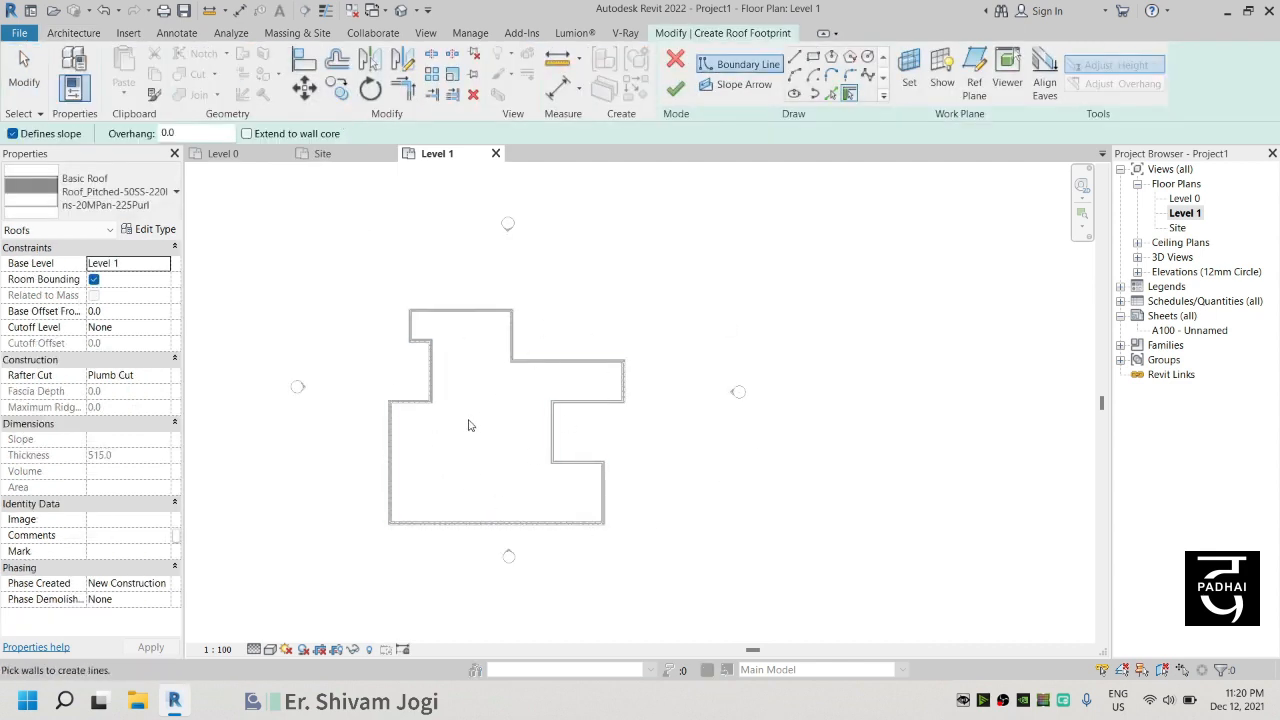
left_click(281, 154)
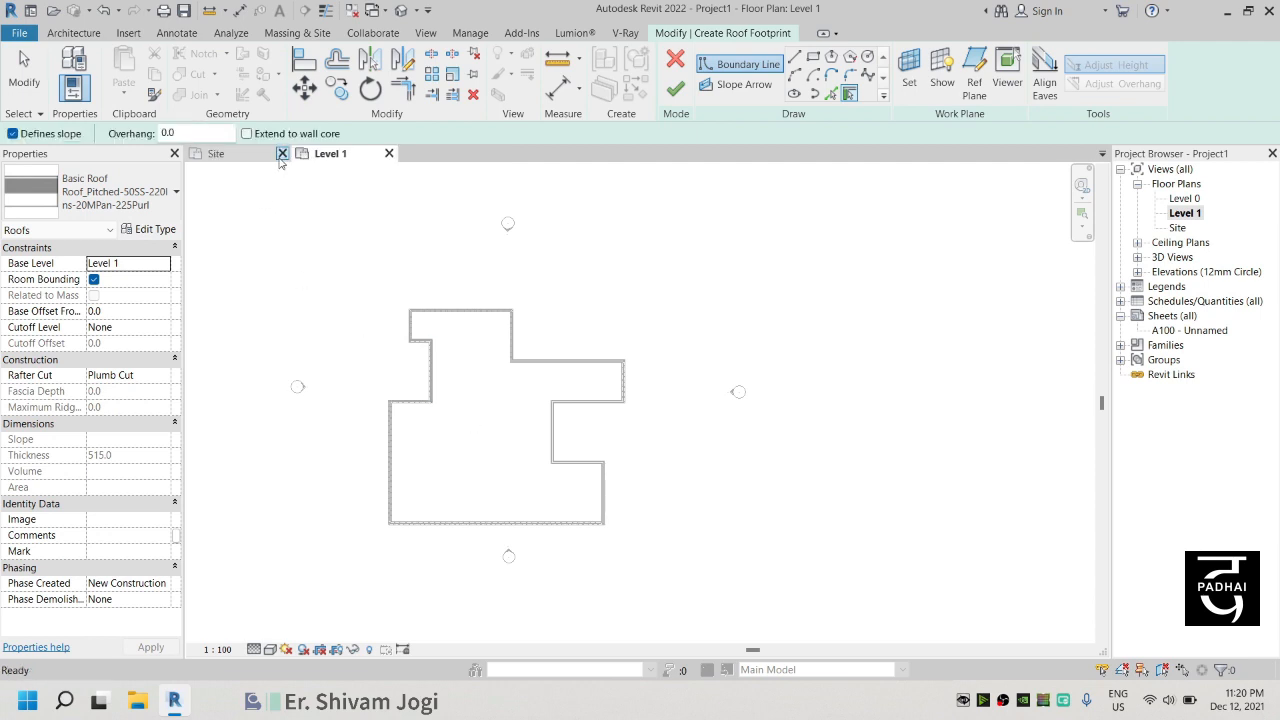
left_click(281, 154)
middle_click_drag(543, 460, 548, 443)
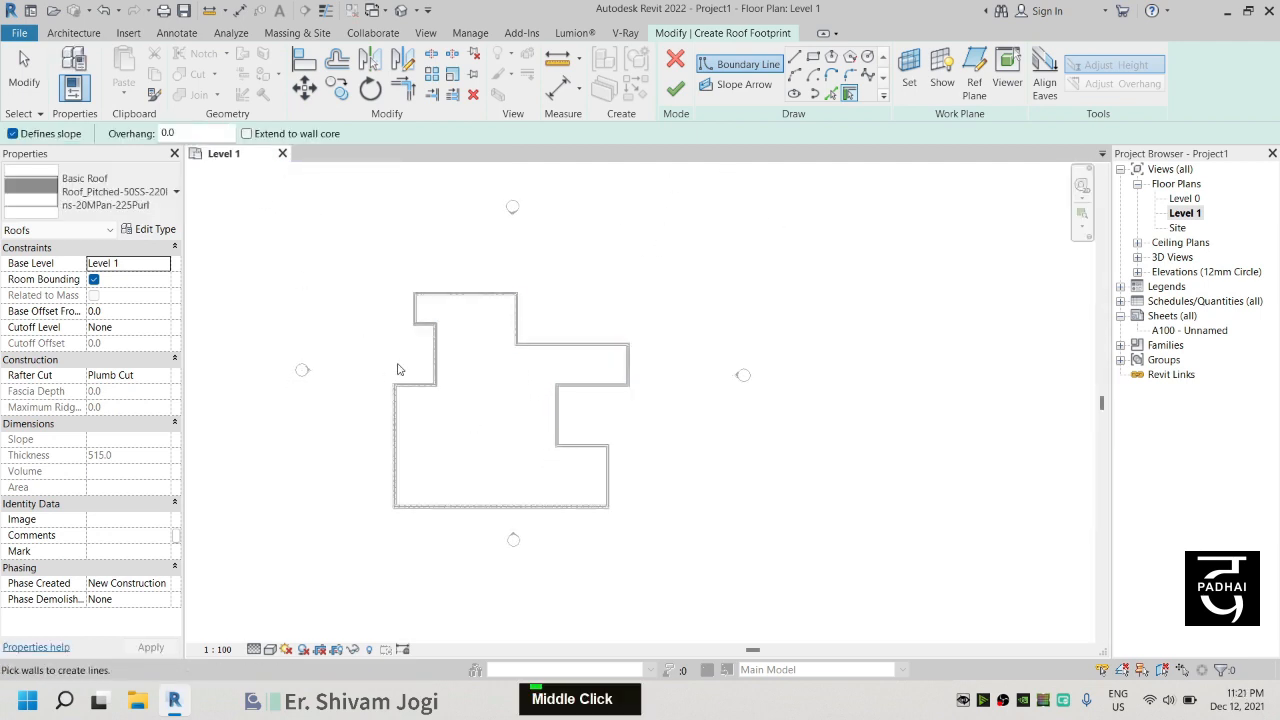
Step: Try a rectangular roof boundary overlapping the building's upper-right part, and delete its four sketch lines
left_click(813, 56)
left_click(515, 258)
left_click(670, 322)
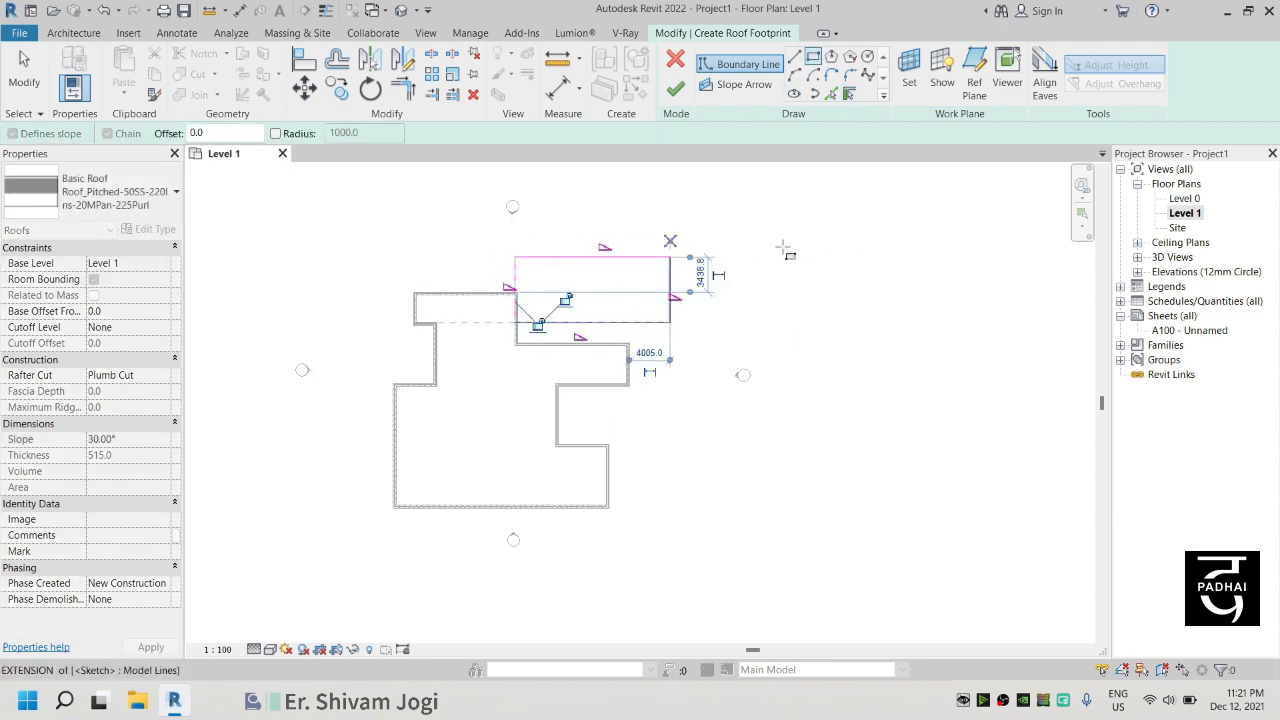
key("Escape")
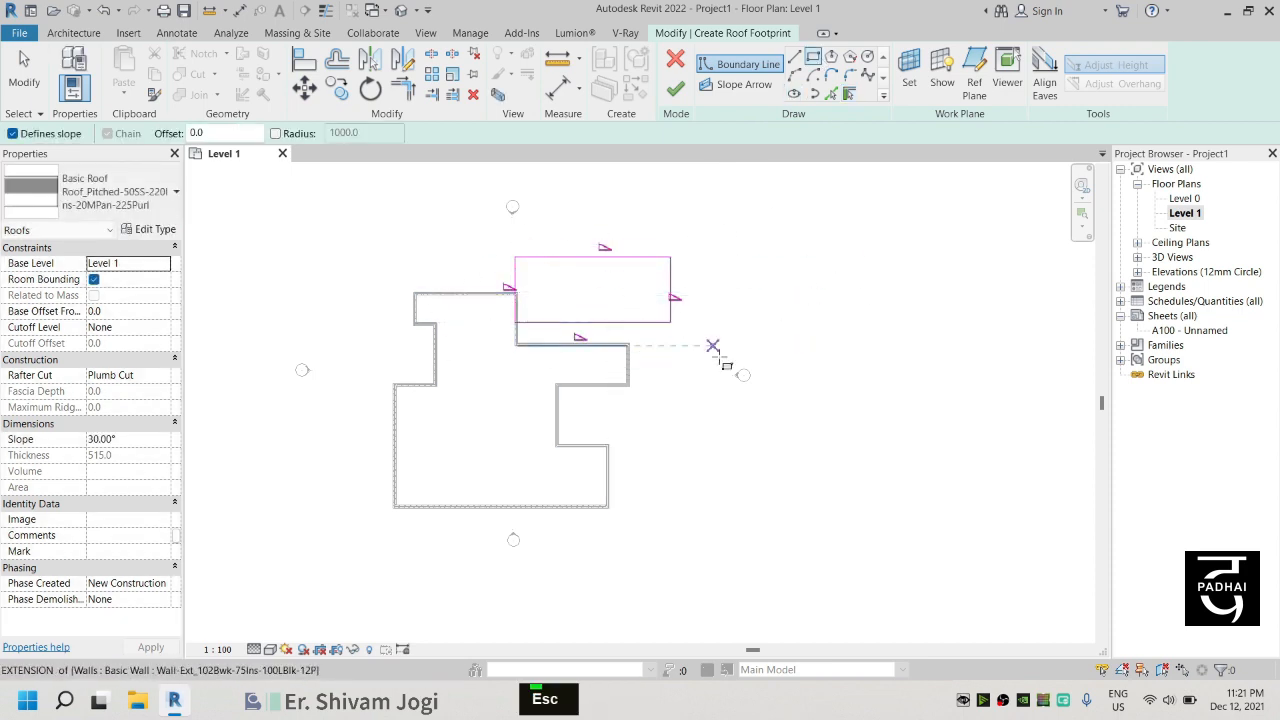
key("Escape")
key("Escape")
key("Escape")
left_click_drag(680, 357, 477, 240)
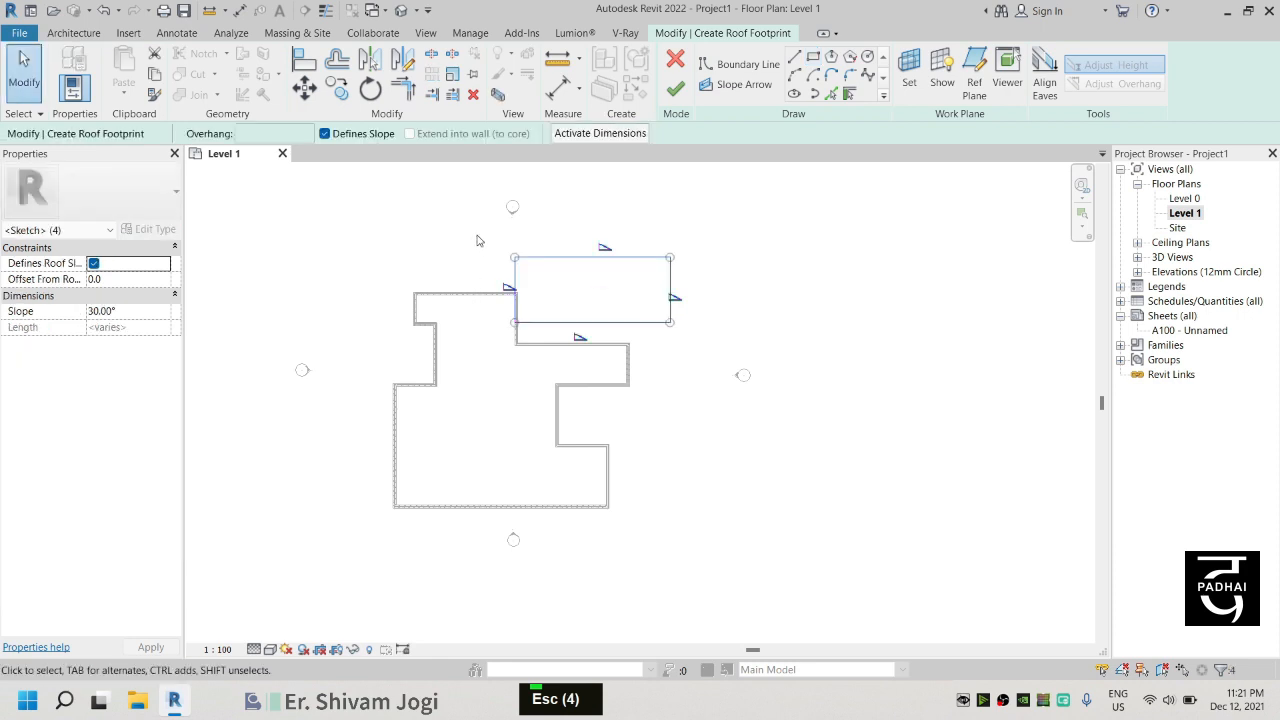
key("Delete")
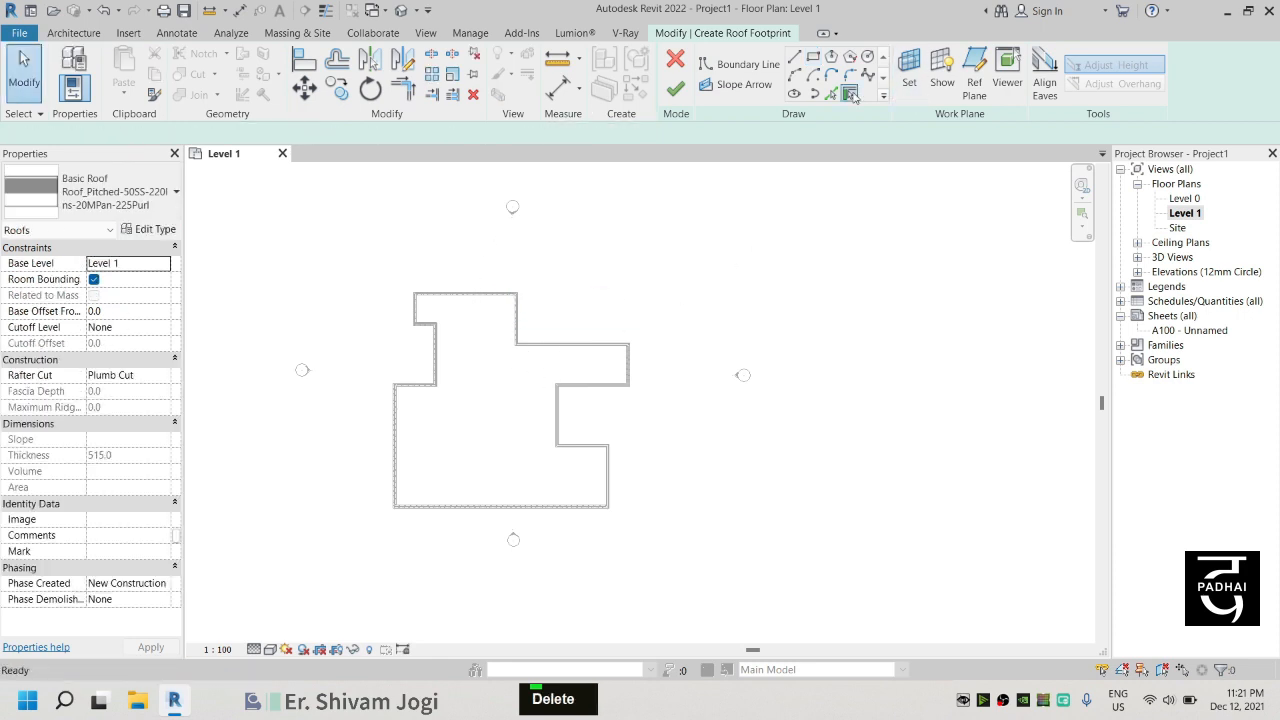
Step: Create the roof by picking the whole chain of exterior walls as its boundary, and attach the walls to the roof
left_click(850, 93)
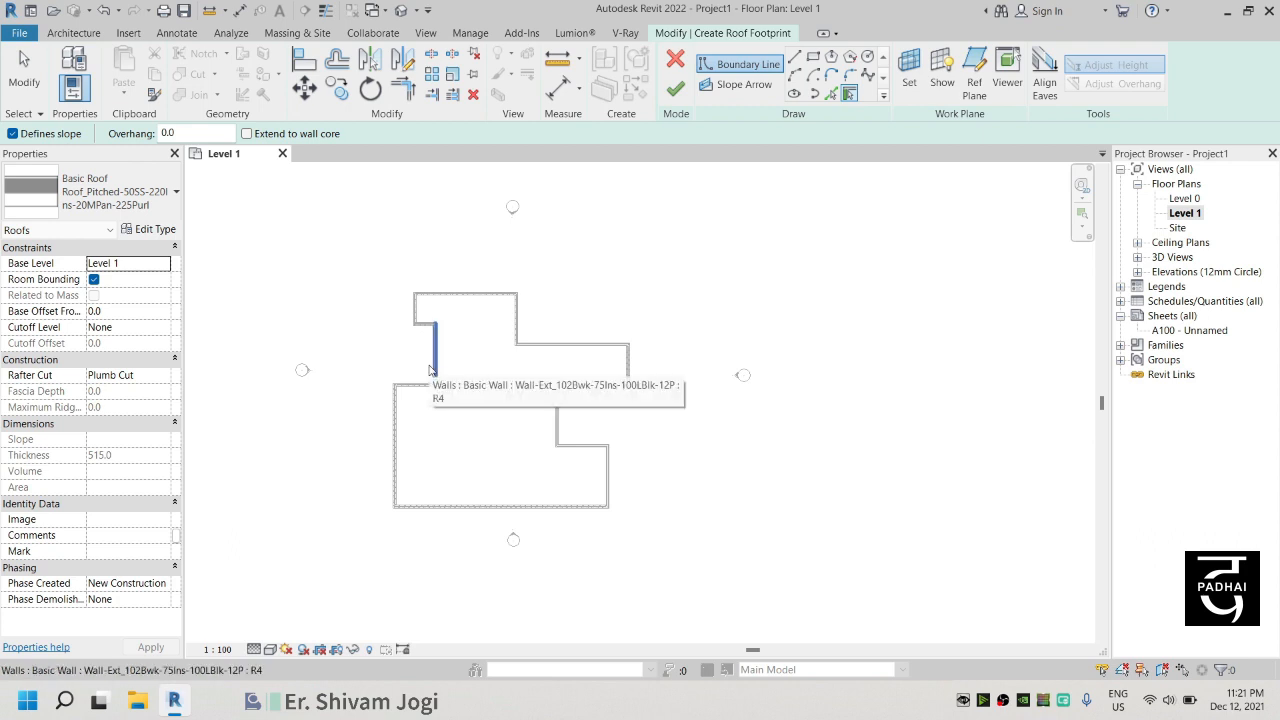
key("Tab")
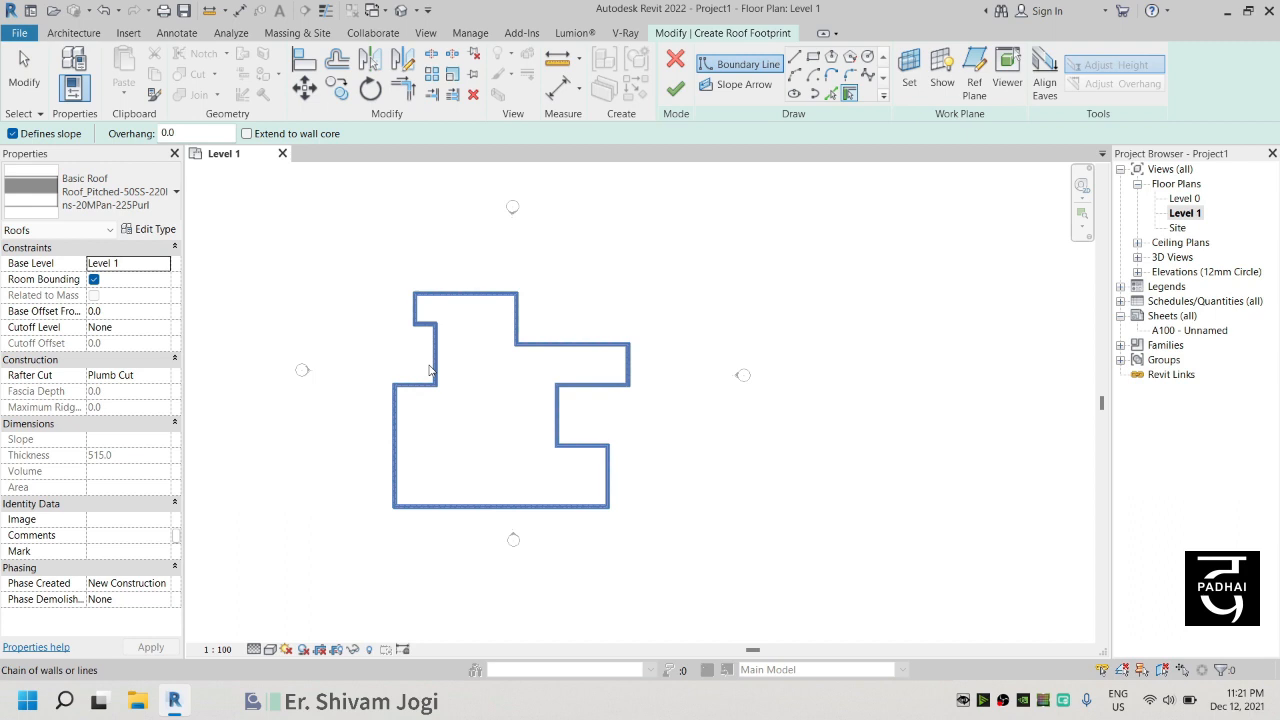
left_click(430, 370)
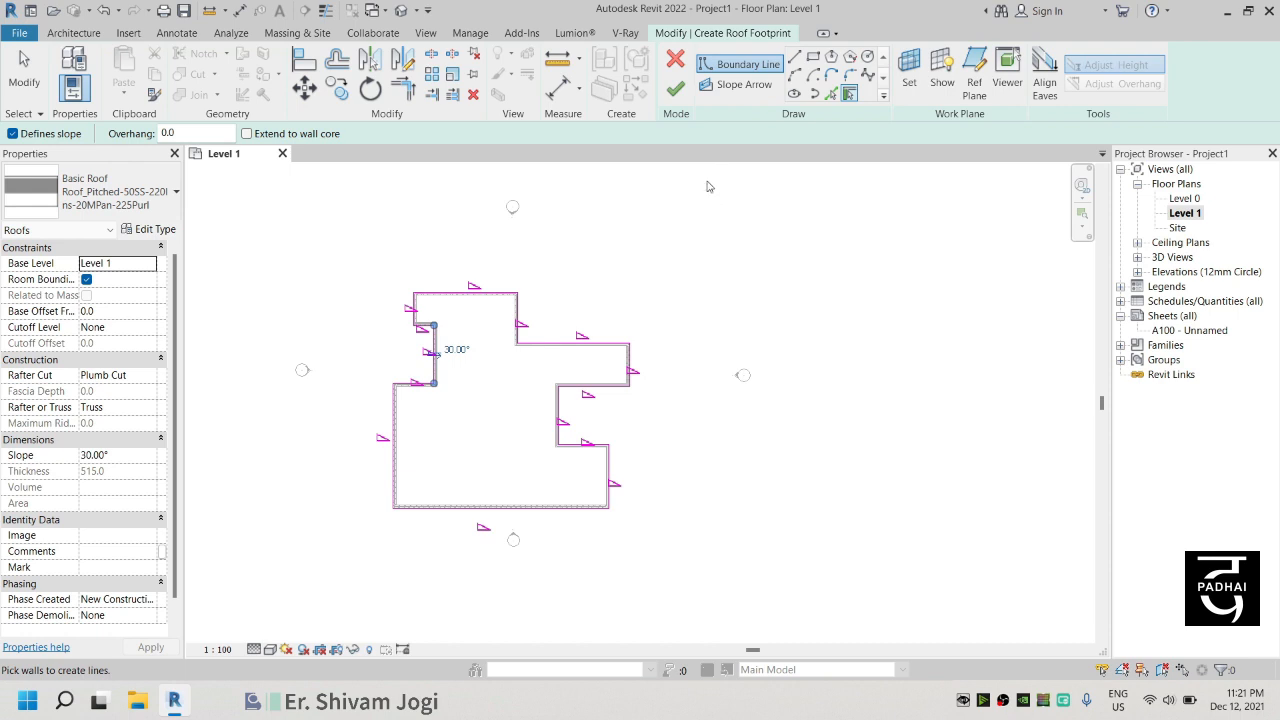
left_click(675, 88)
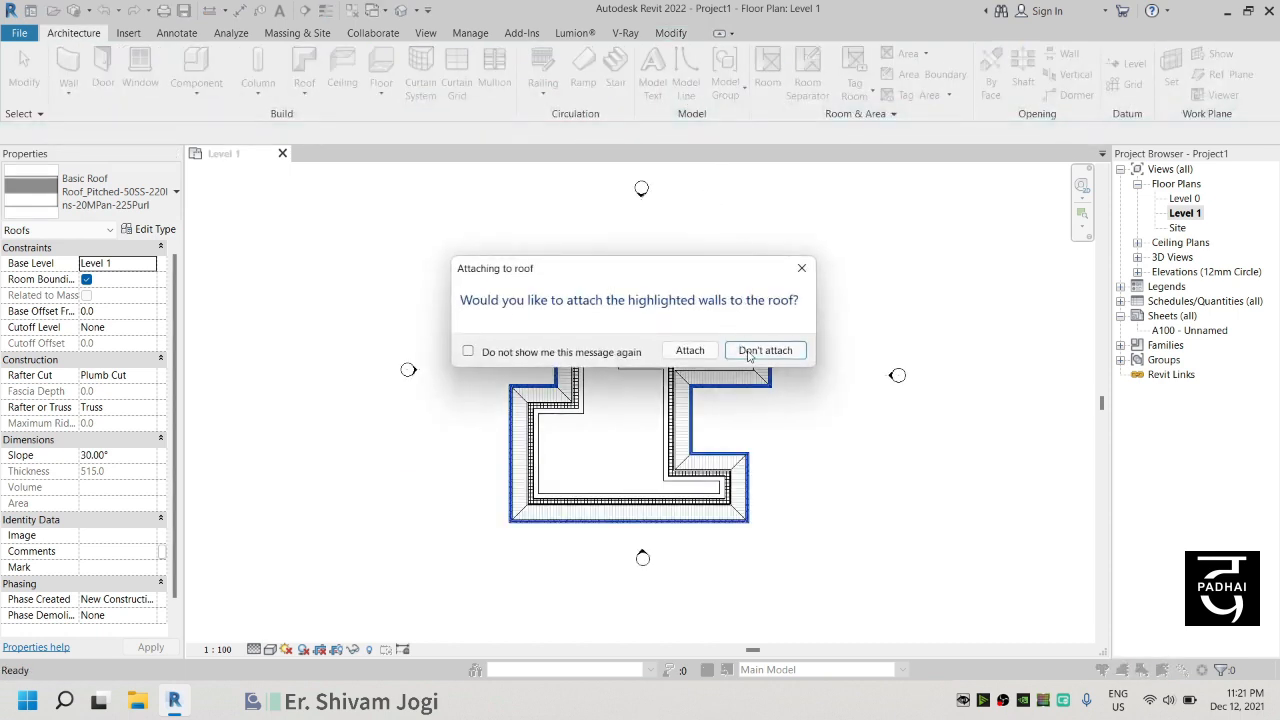
left_click(690, 354)
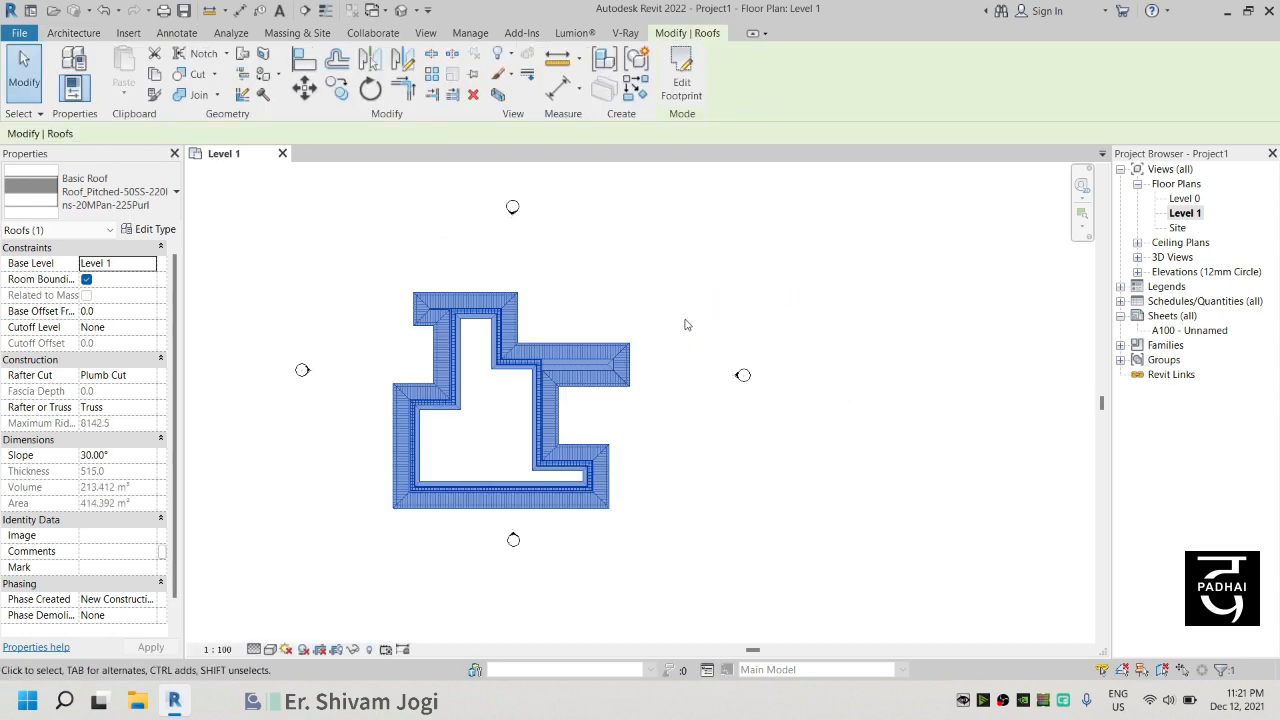
Step: Examine the pitched roof and its attached walls from an angle in the default 3D view
left_click(685, 313)
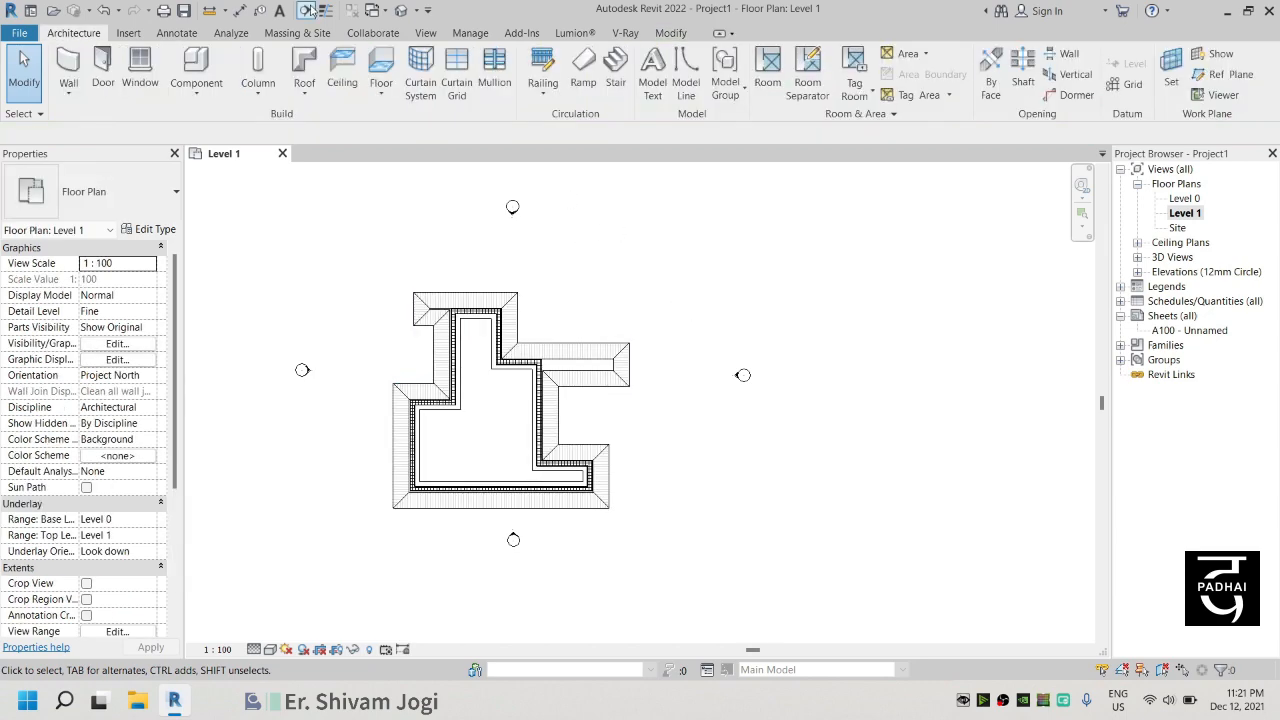
left_click(400, 10)
mouse_move(751, 451)
middle_mouse_down("shift")
mouse_move(609, 396)
mouse_move(895, 328)
middle_mouse_up("shift")
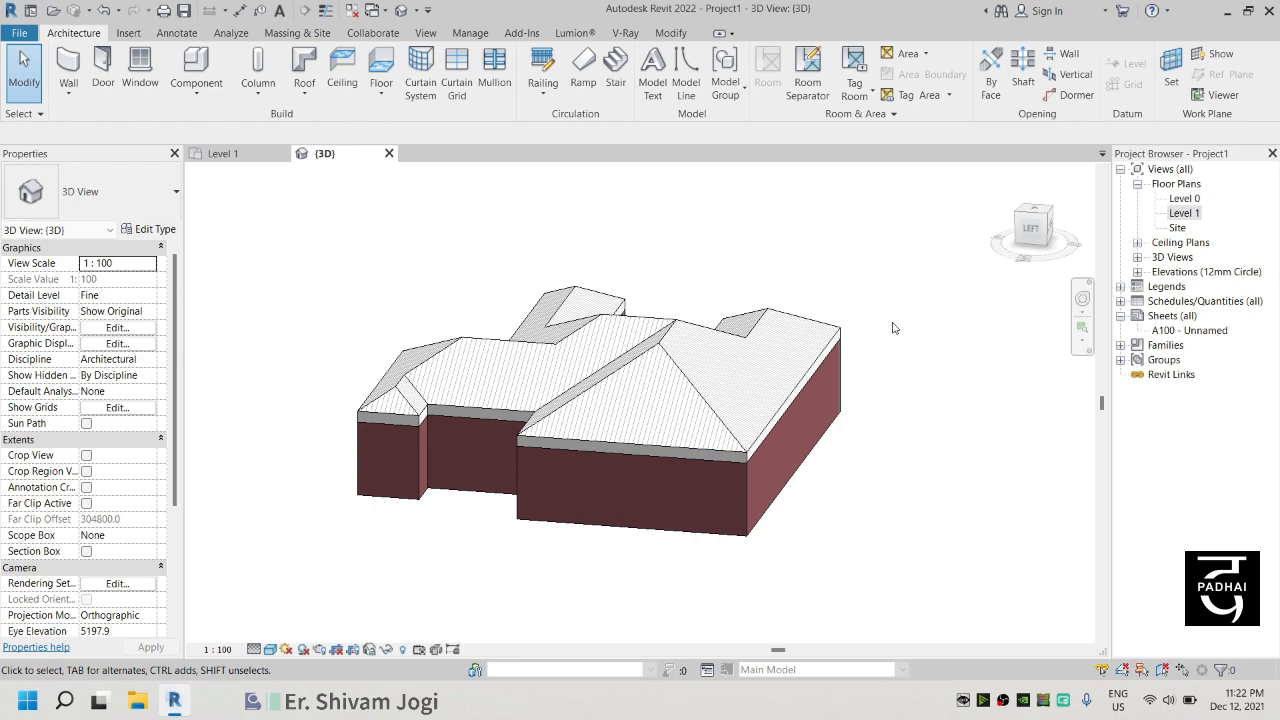
Step: Delete the pitched roof from the Level 1 floor plan
double_click(250, 153)
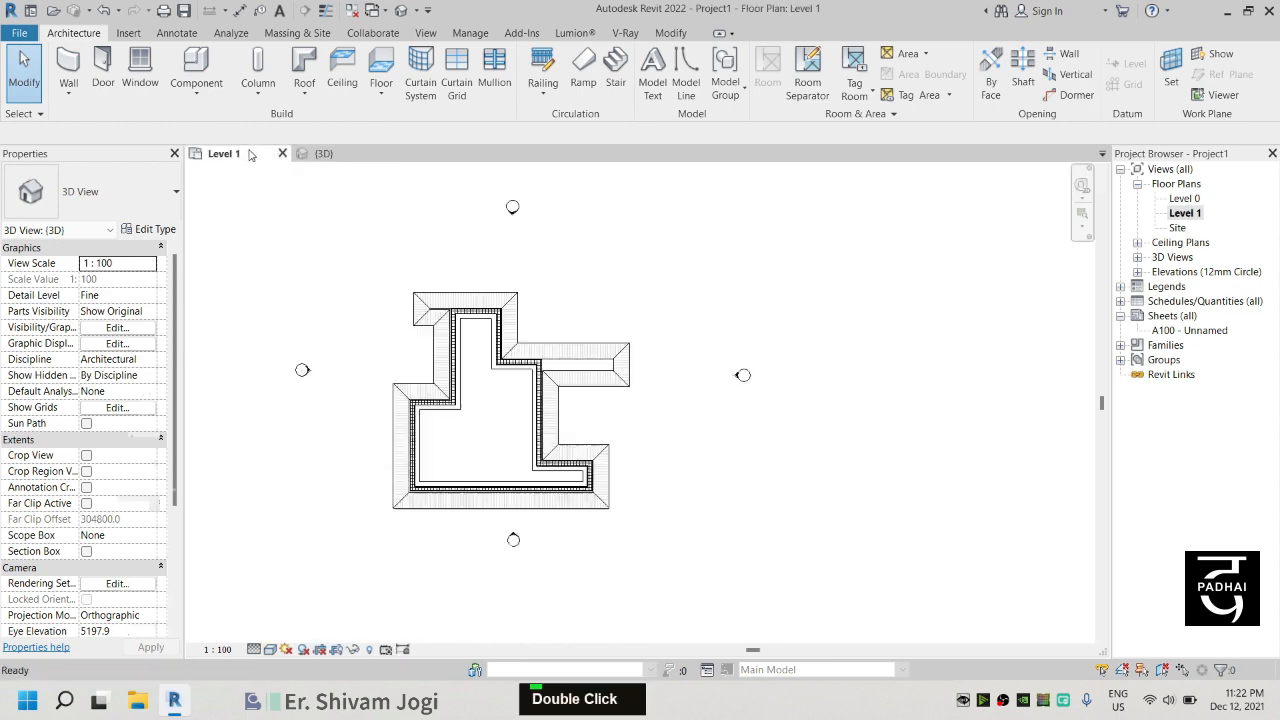
left_click(497, 327)
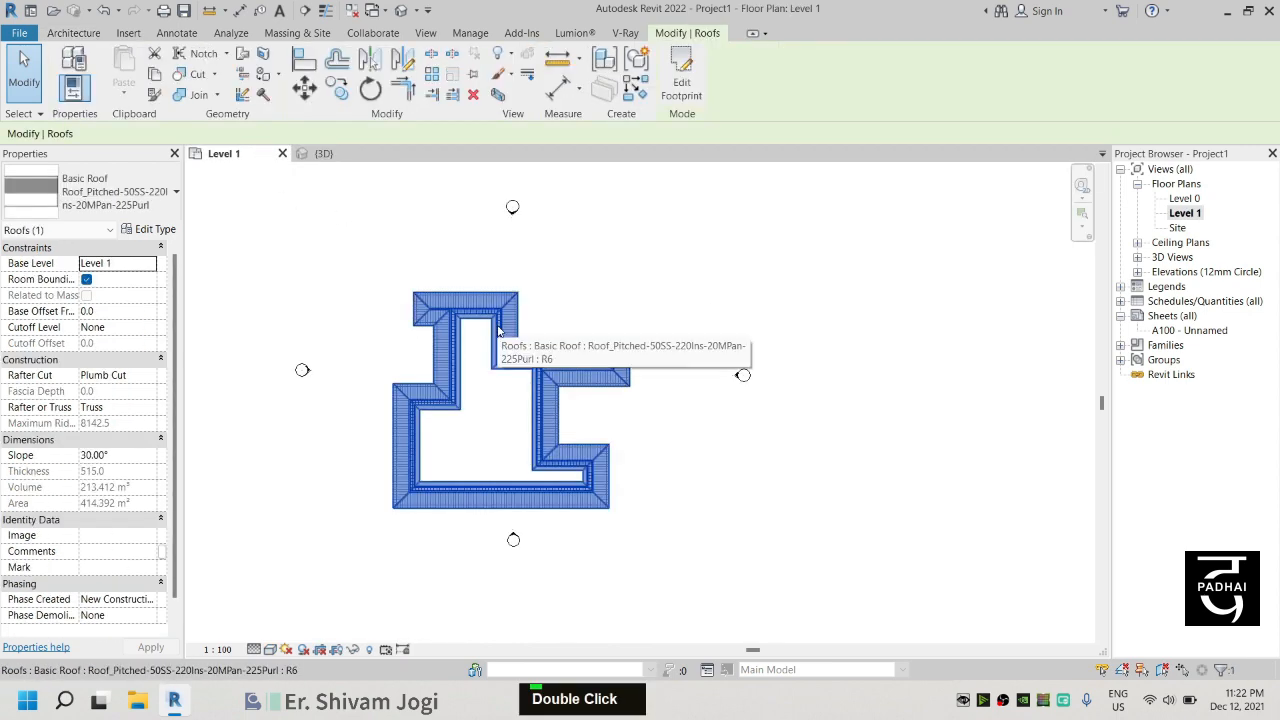
key("Delete")
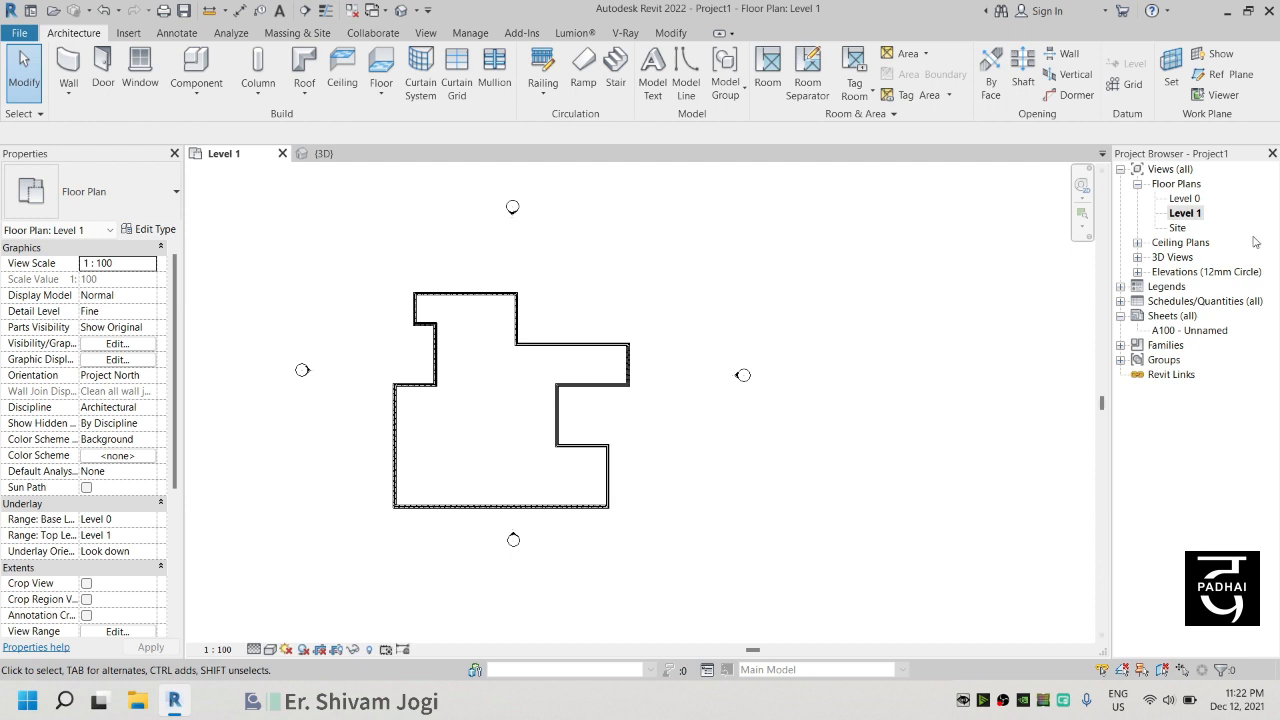
Step: Draw two vertical reference planes, one west and one east of the building, each extending past its north and south walls
left_click(1243, 78)
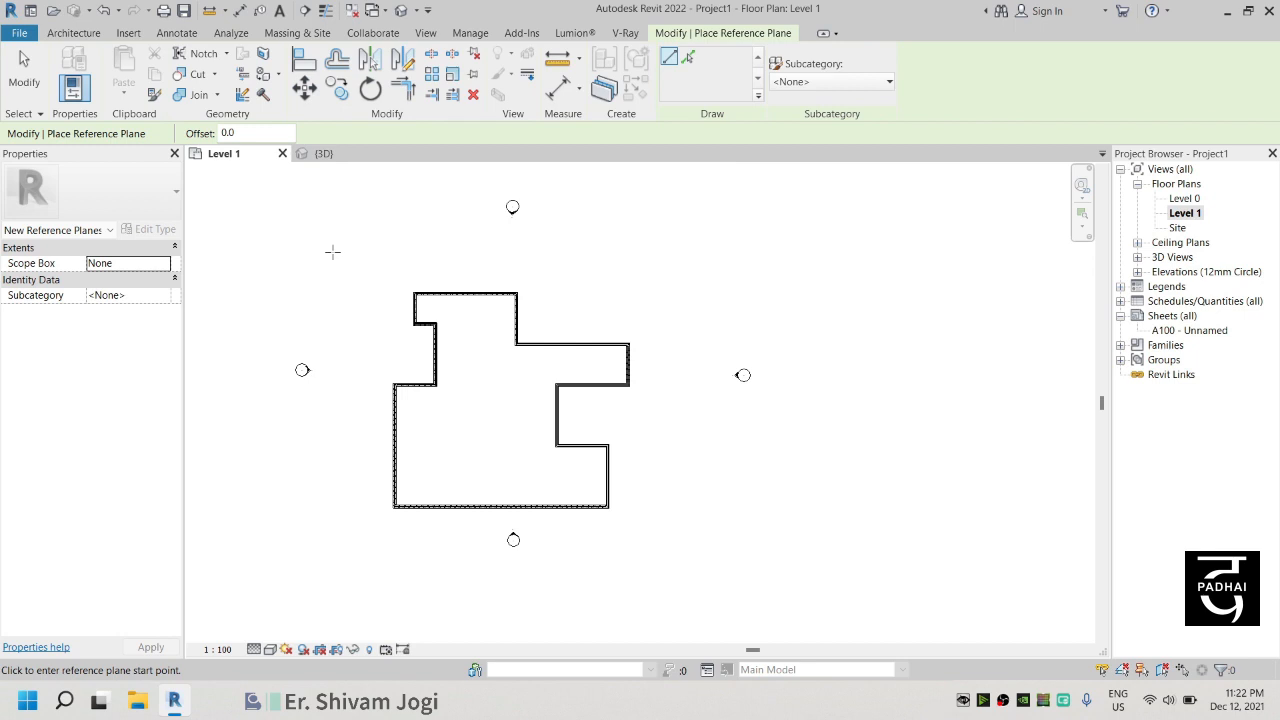
left_click(333, 225)
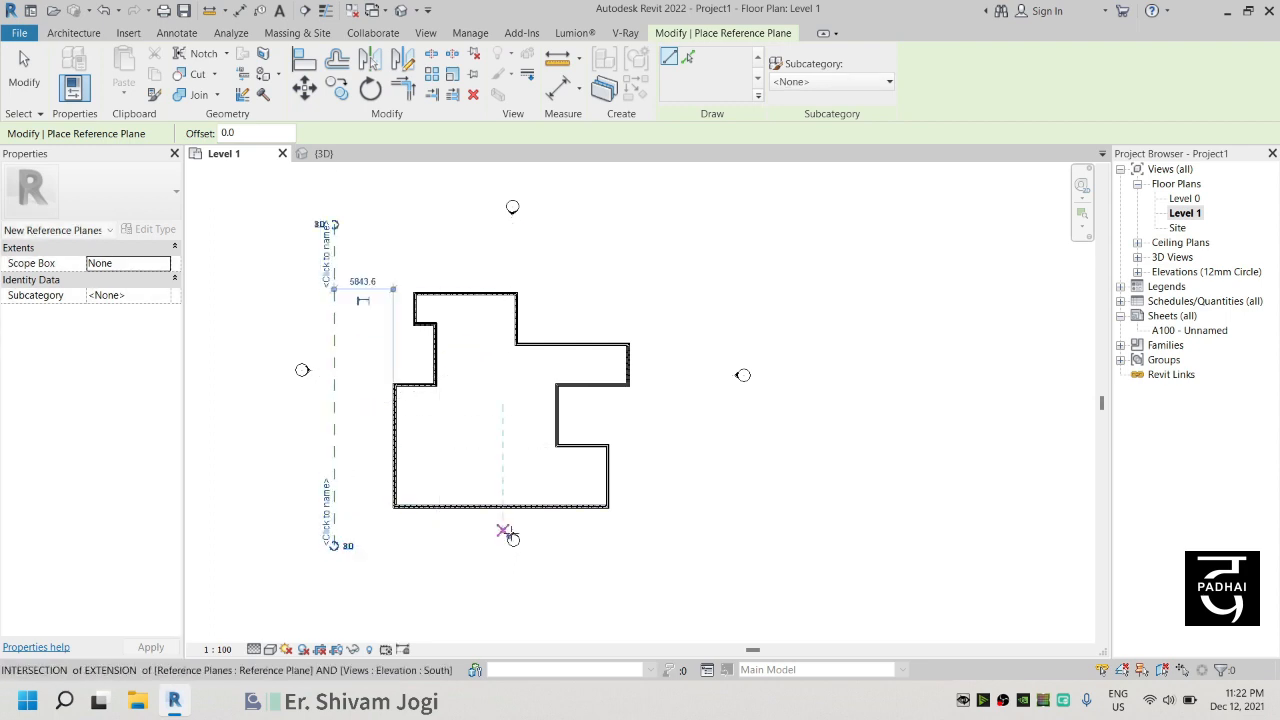
left_click(690, 227)
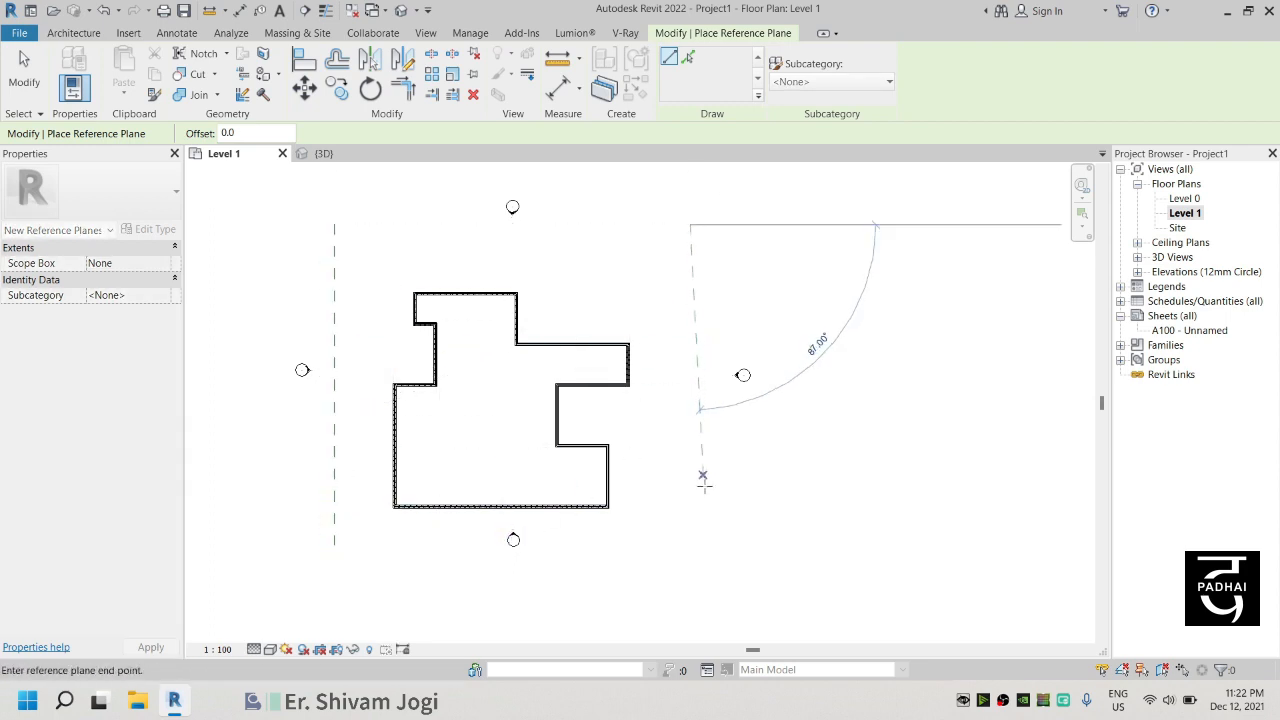
left_click(690, 545)
key("Escape")
key("Escape")
key("Escape")
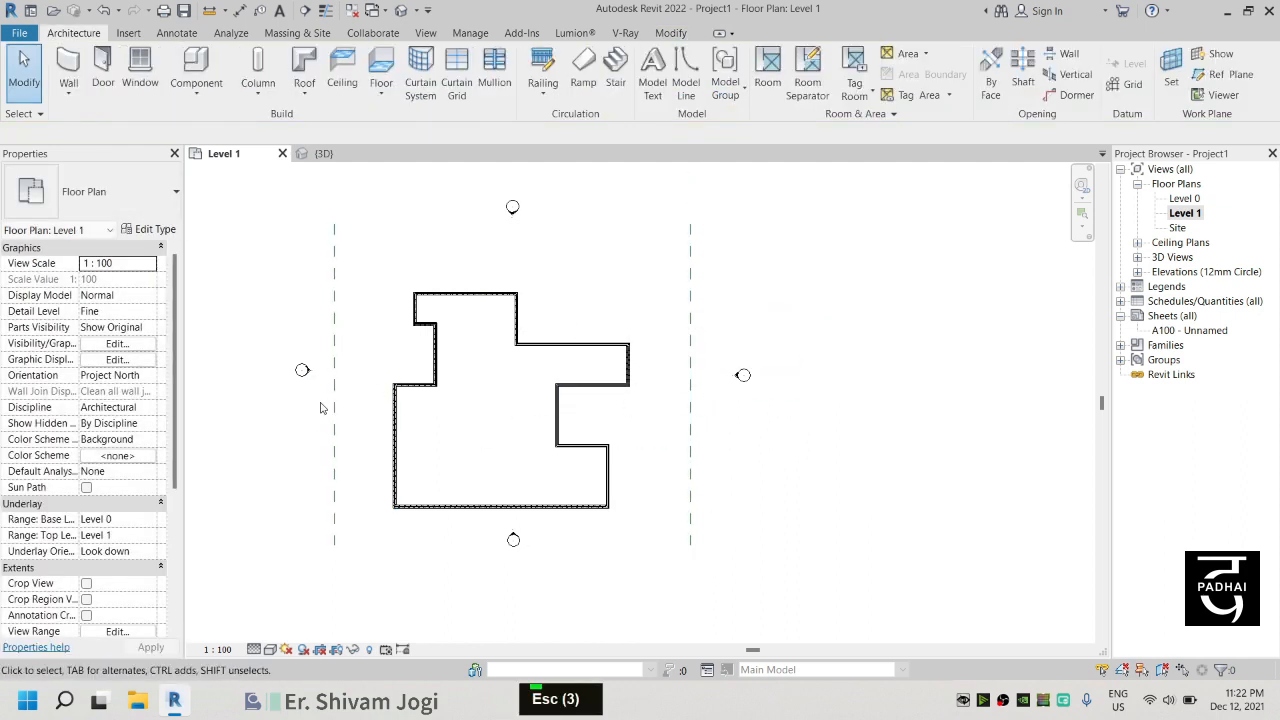
Step: Move the west and east reference planes inward to 3000 from the building's outermost walls on each side
left_click_drag(334, 400, 368, 398)
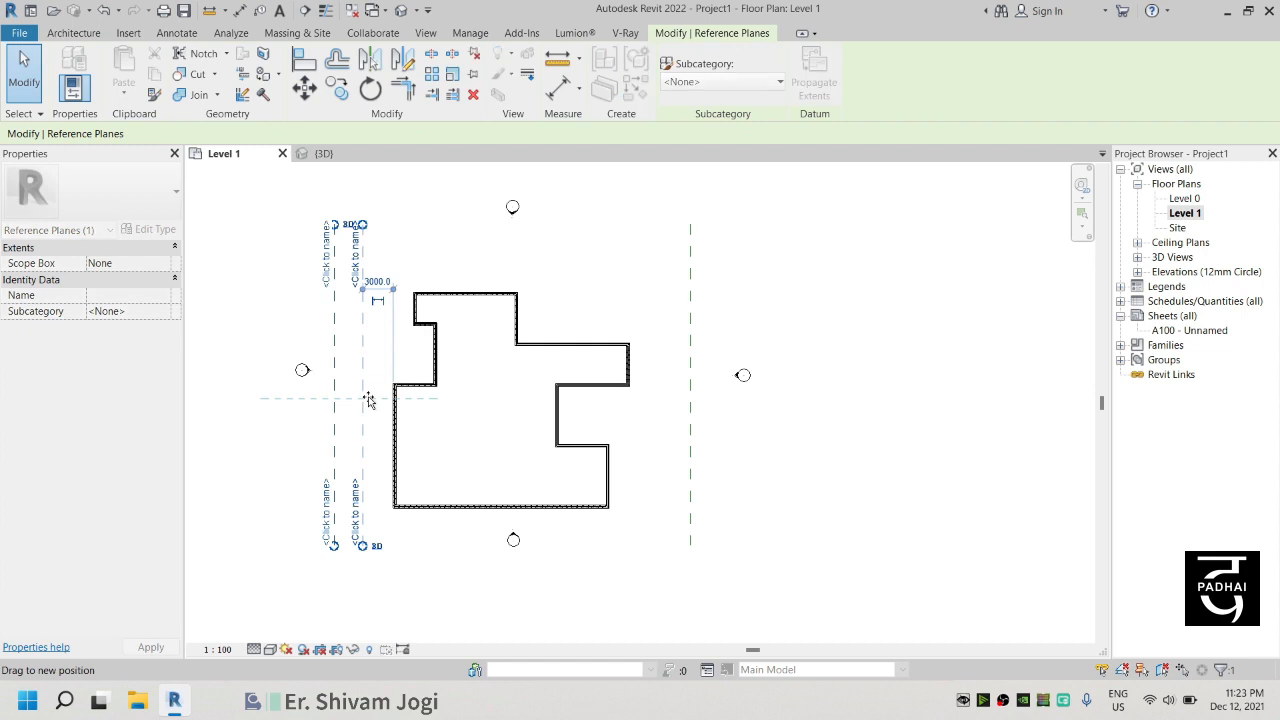
left_click(689, 363)
left_click_drag(675, 364, 644, 364)
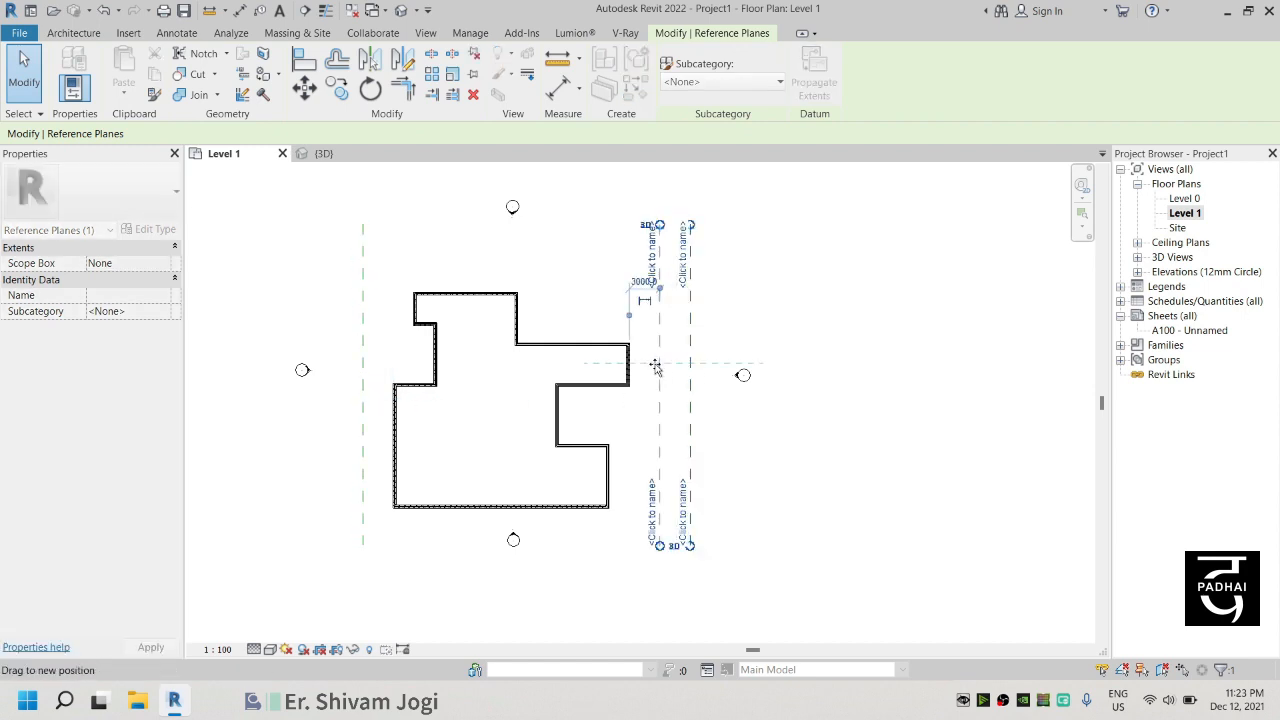
key("Escape")
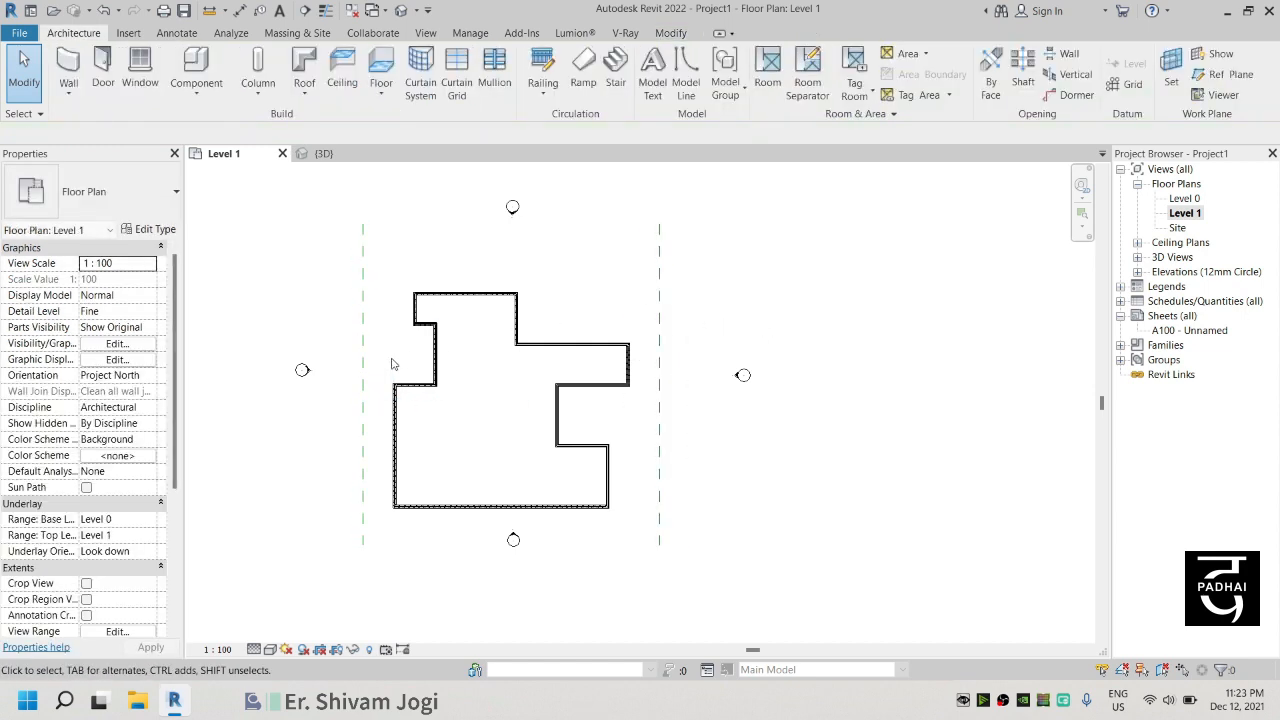
Step: Name the west reference plane "starting roof point"
left_click(363, 347)
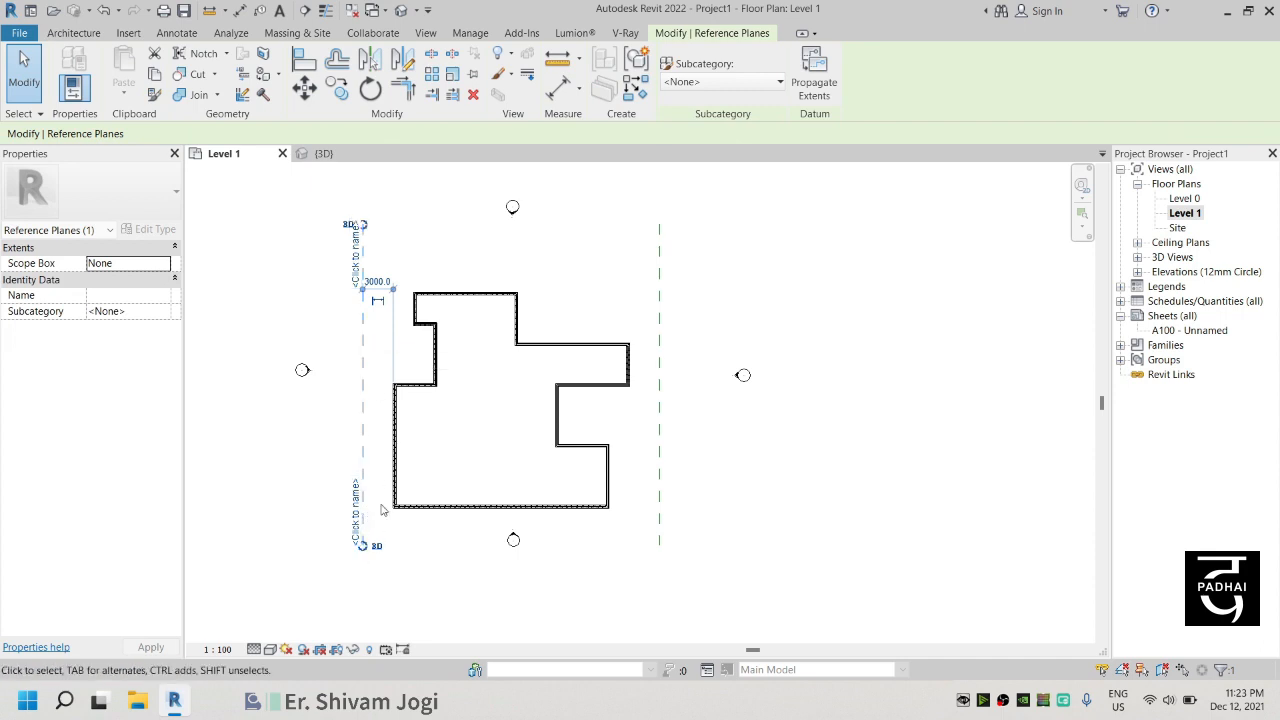
left_click(124, 293)
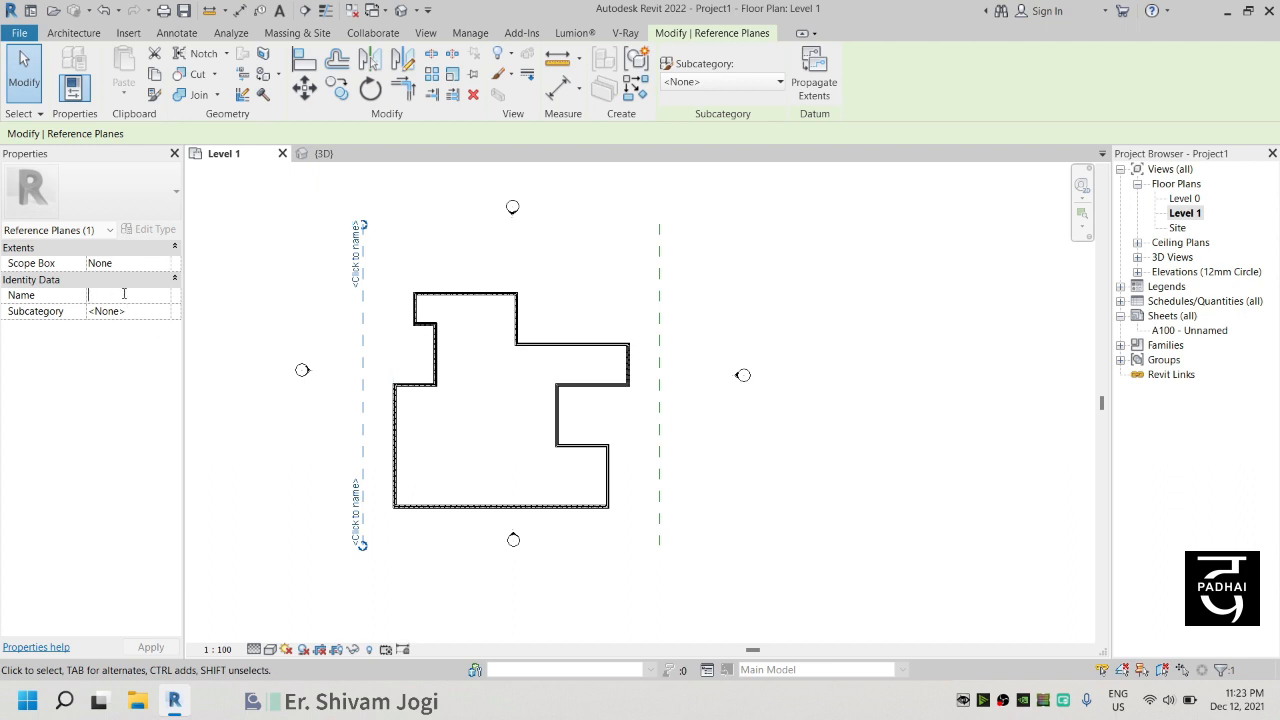
type("start")
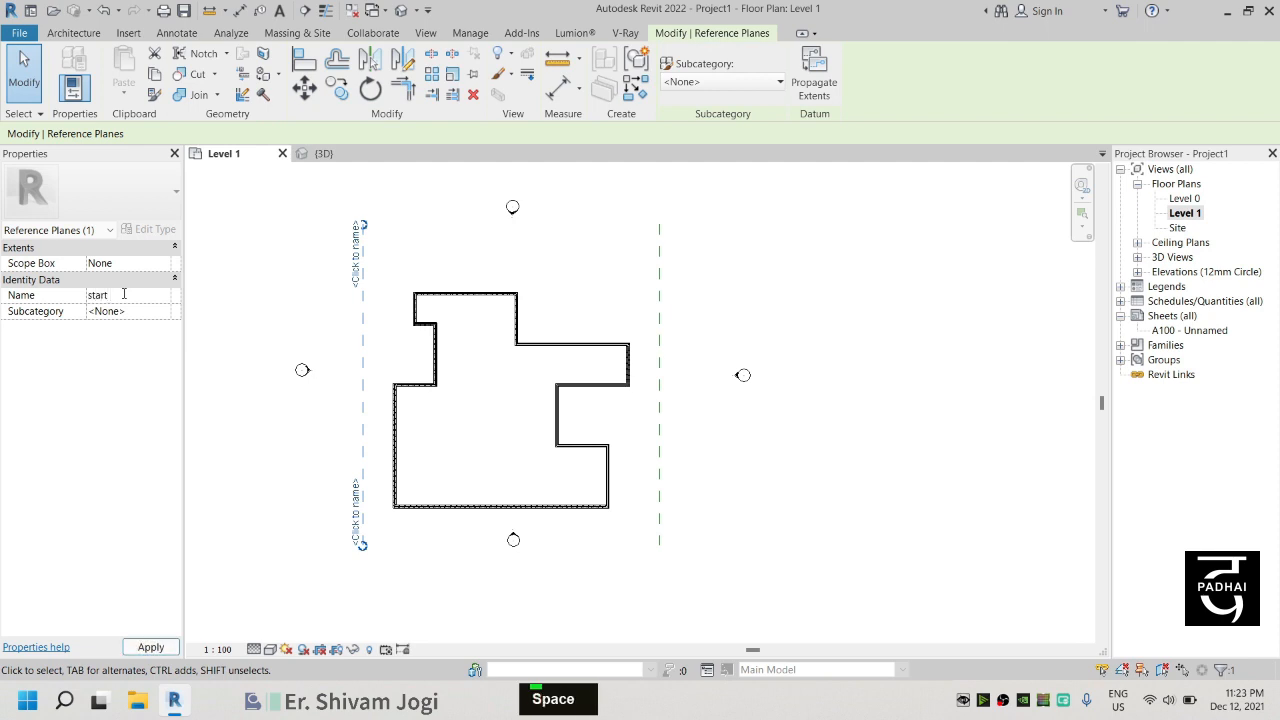
key("BackSpace")
type("in")
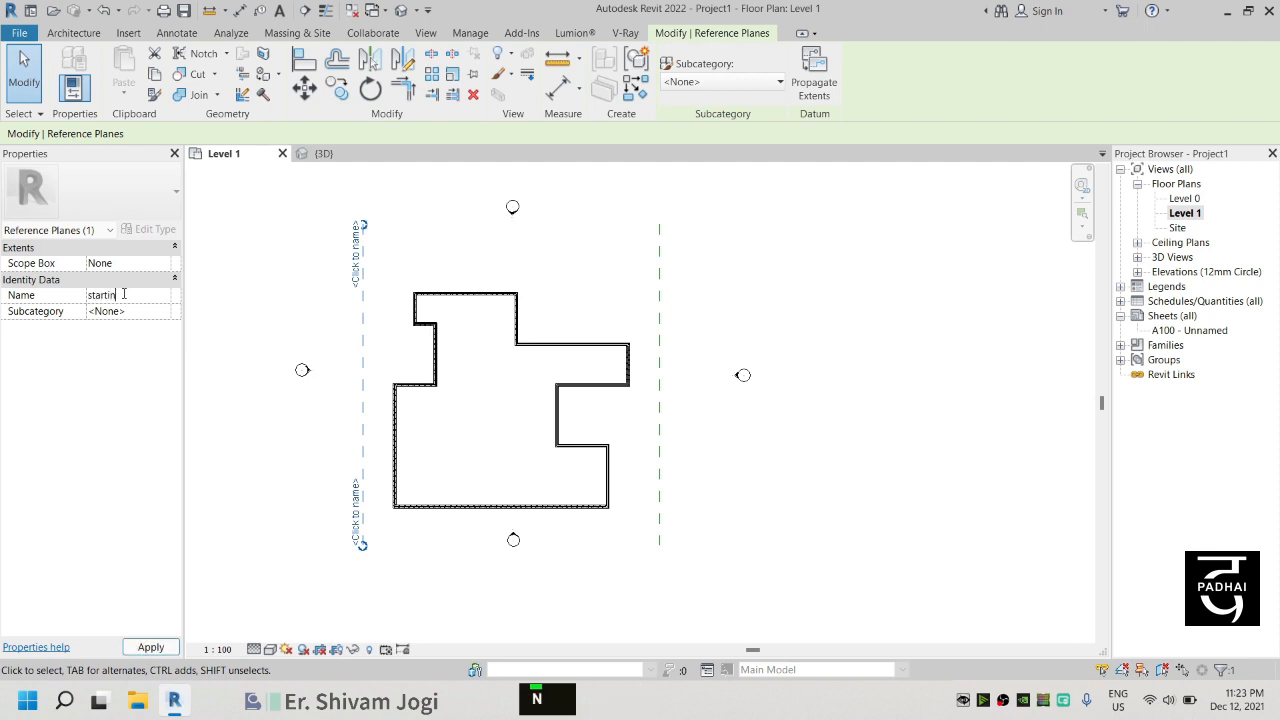
type("g roof")
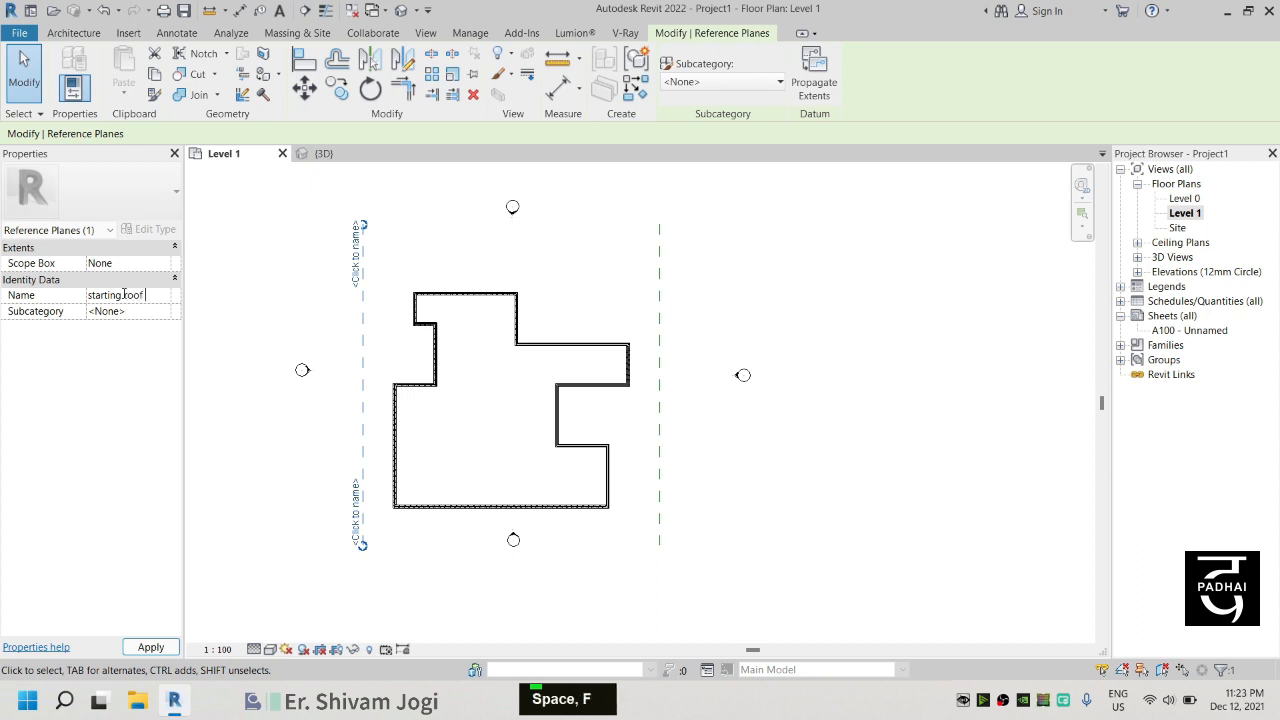
type(" point")
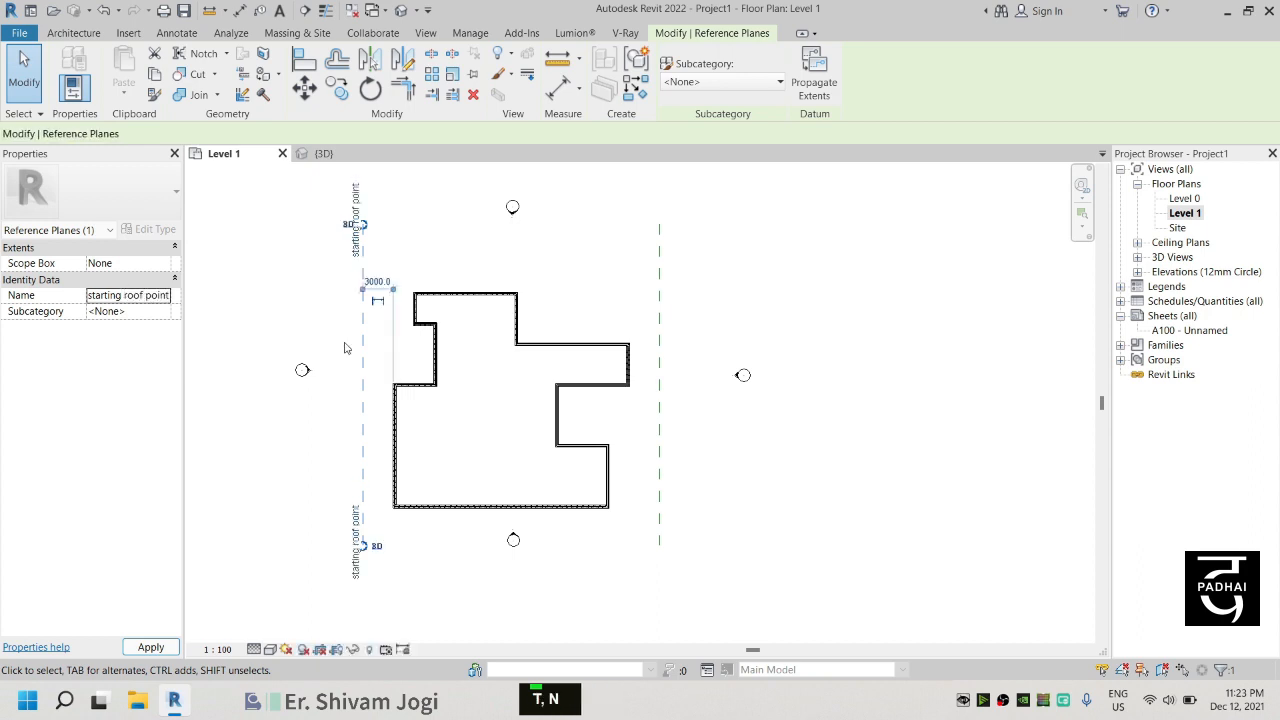
left_click(336, 330)
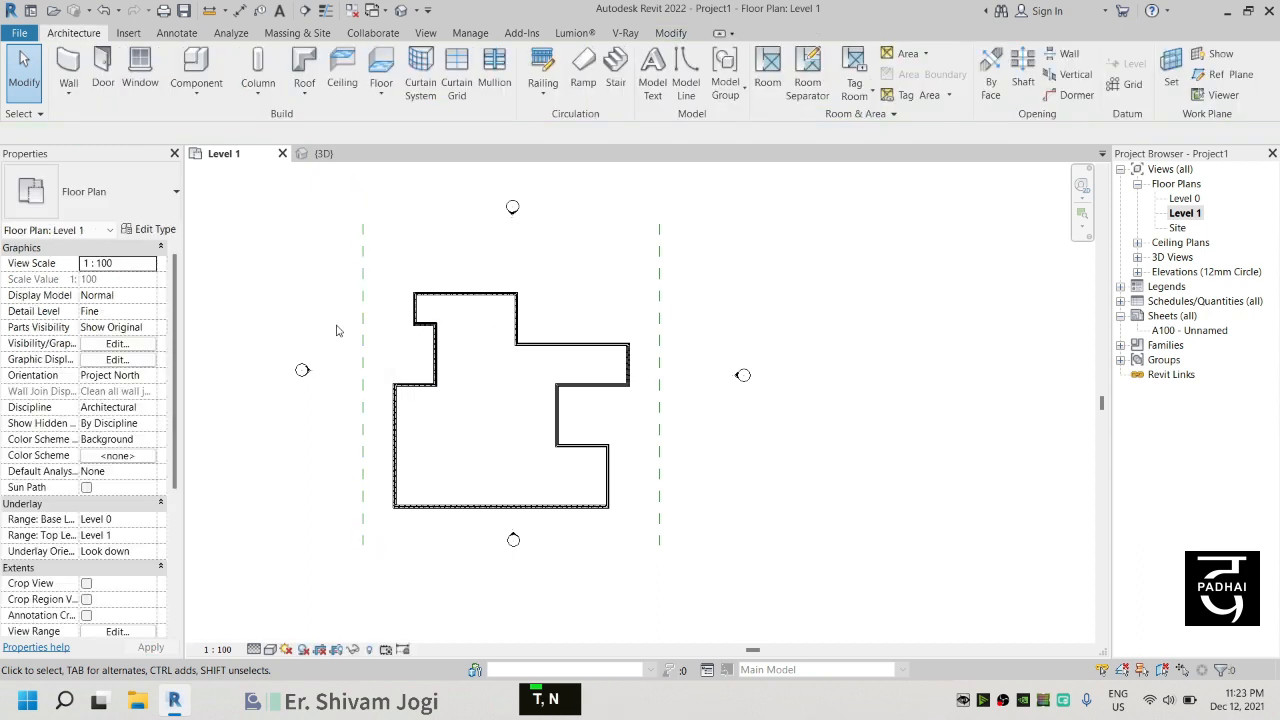
Step: Name the east reference plane "ending roof point"
left_click(660, 280)
left_click(109, 295)
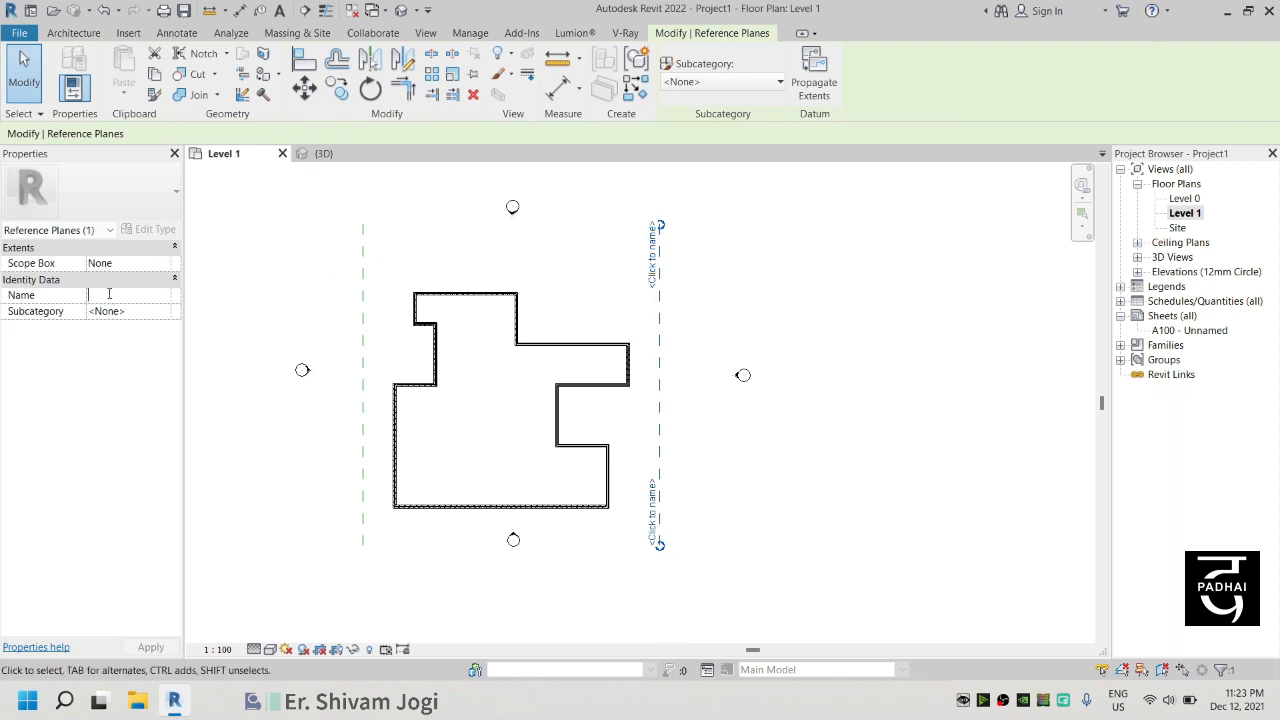
type("ending roof ")
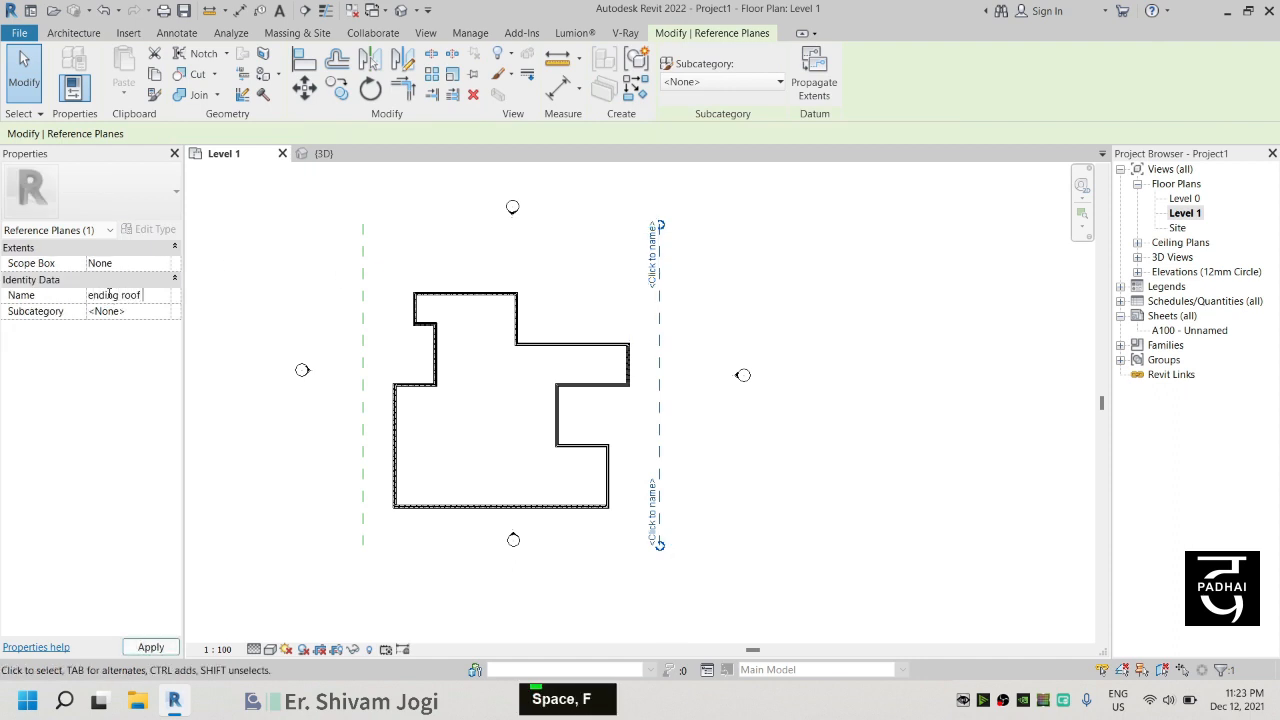
type("point")
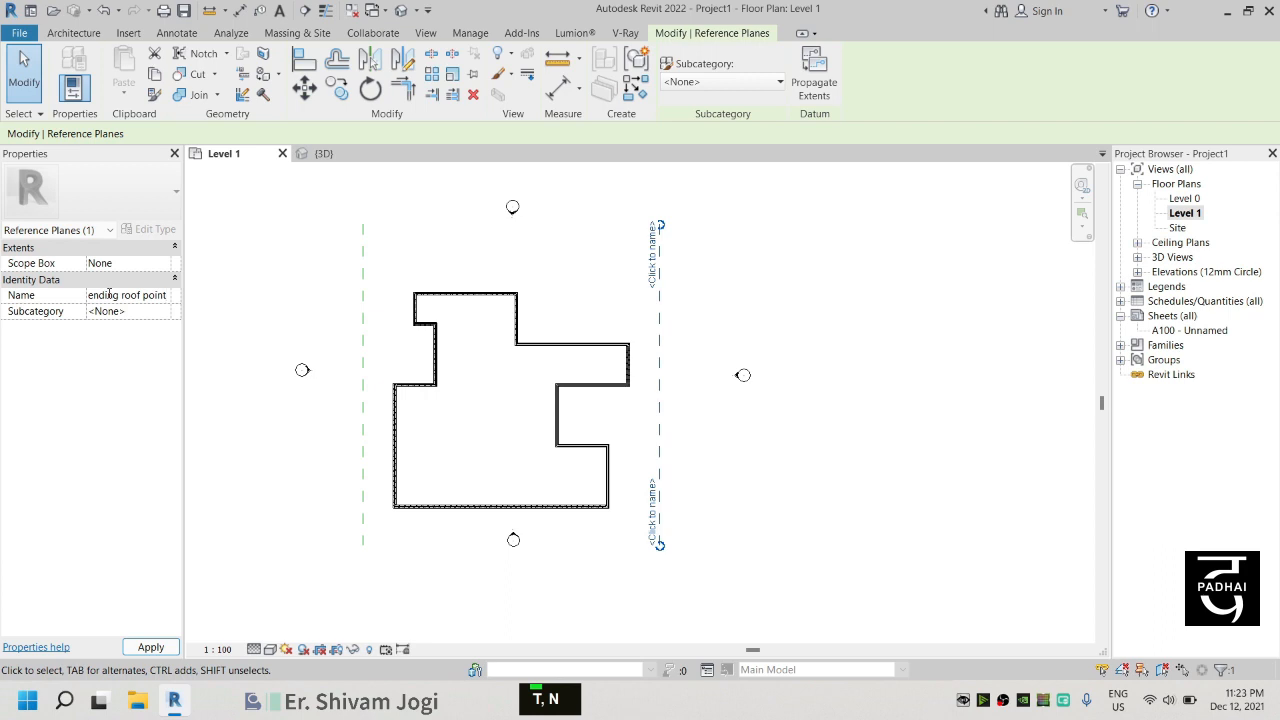
left_click(335, 284)
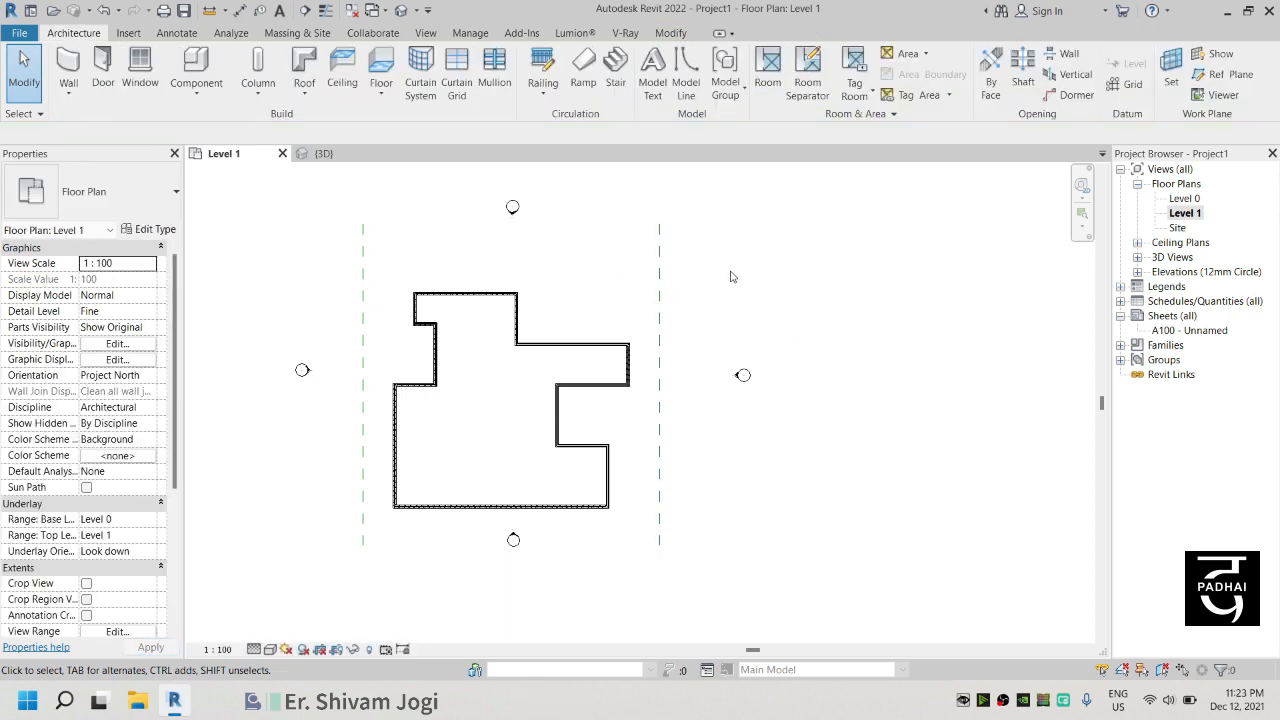
left_click(309, 101)
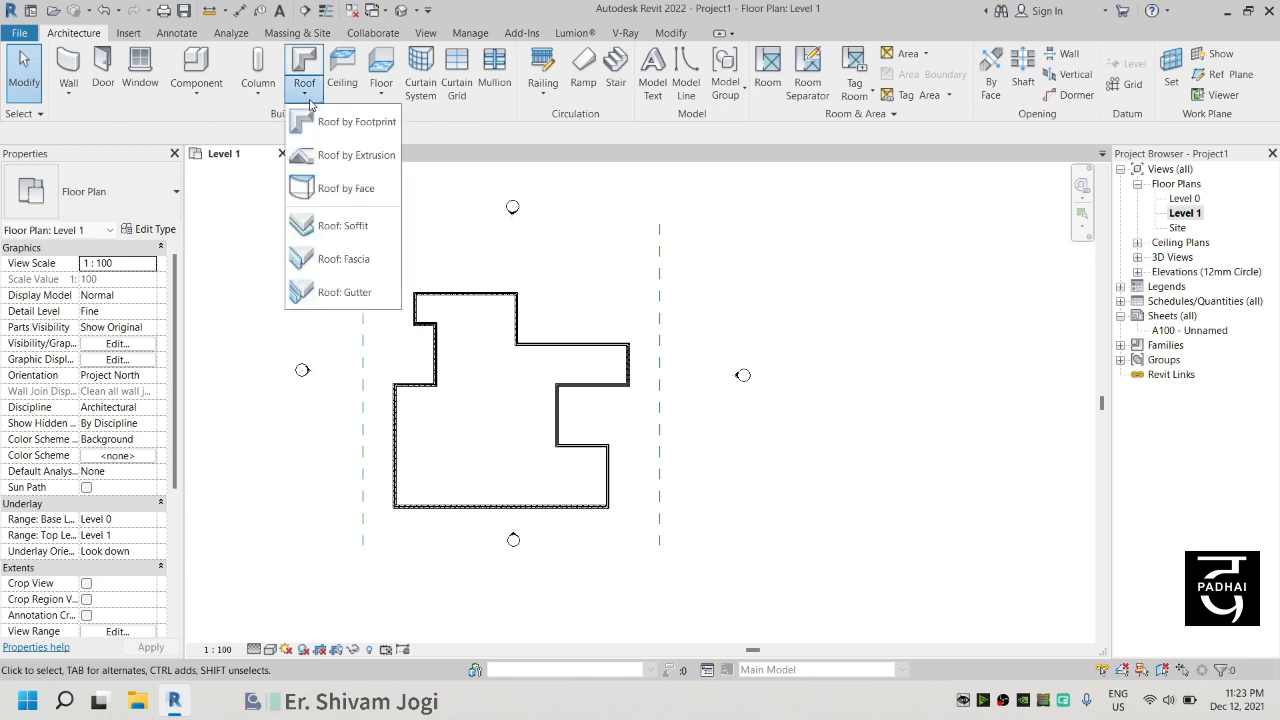
left_click(368, 154)
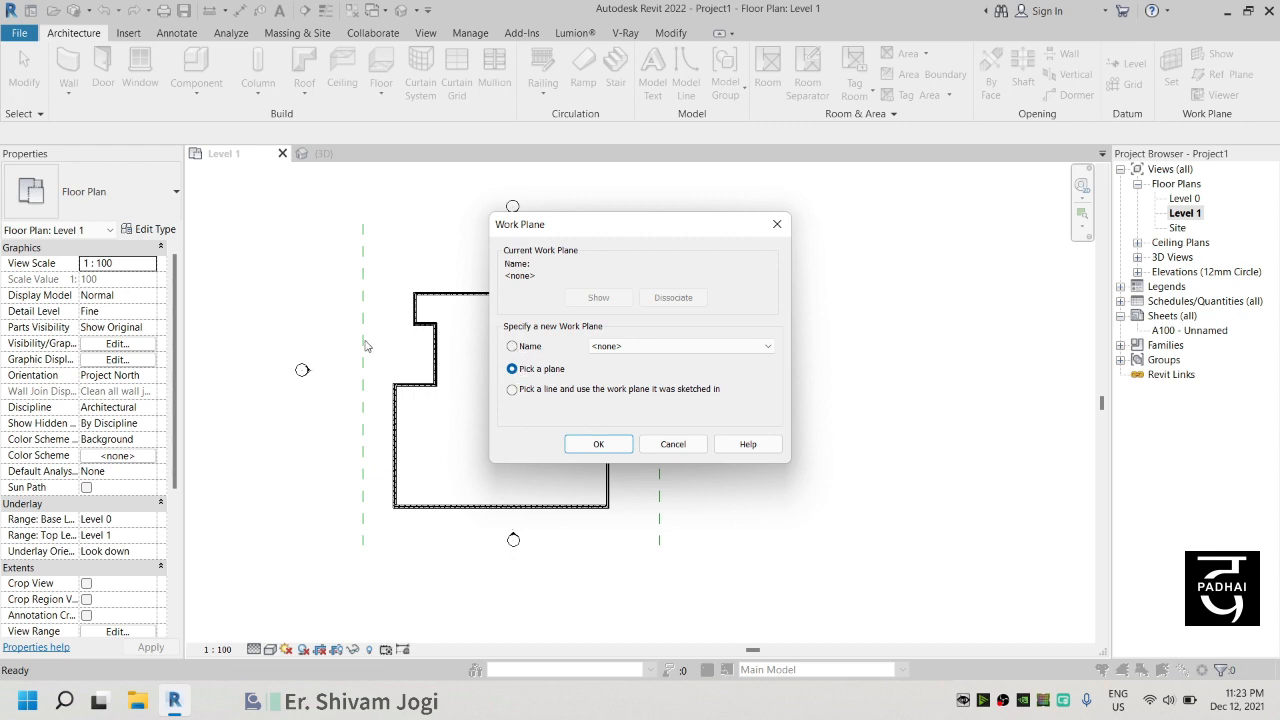
double_click(511, 347)
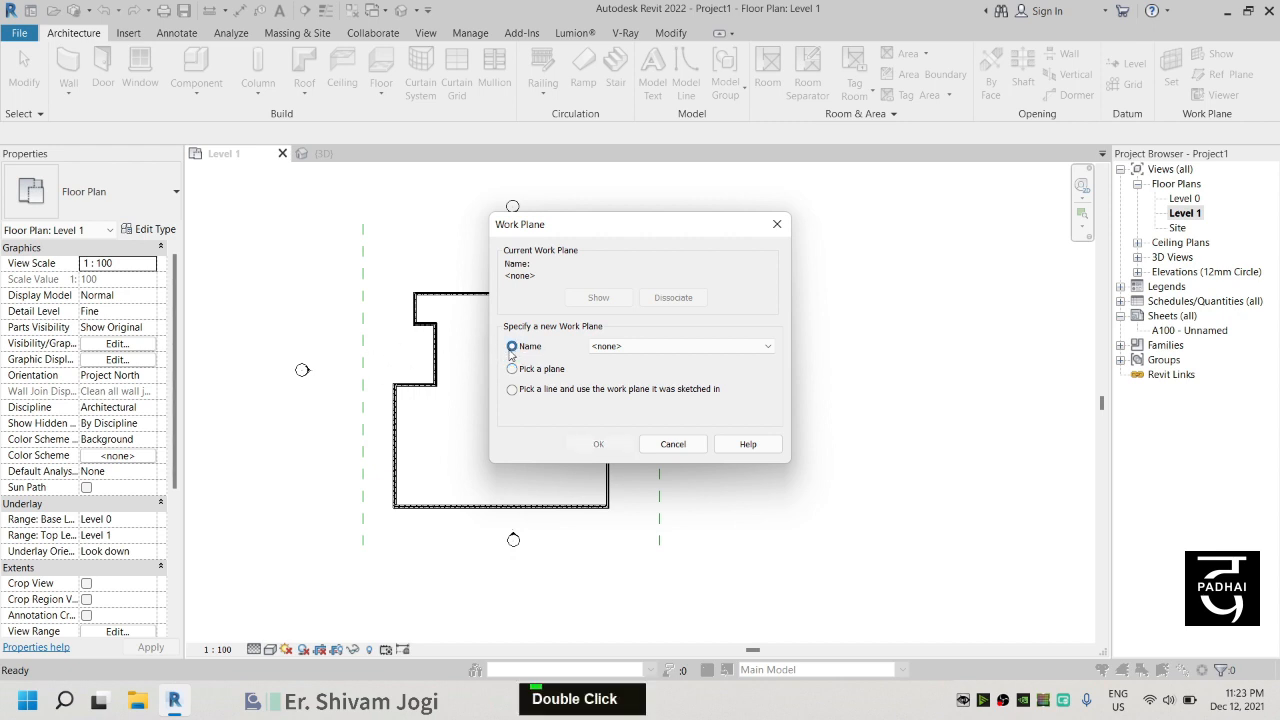
left_click(619, 346)
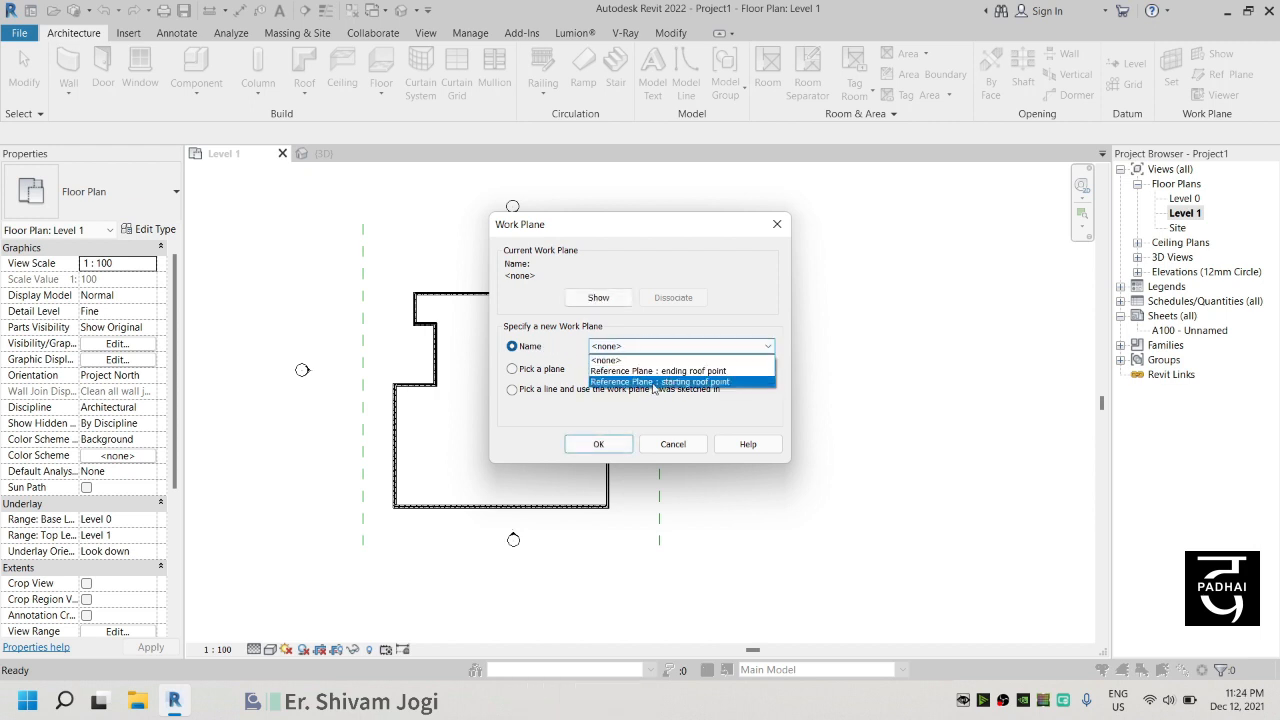
left_click(647, 382)
left_click(624, 444)
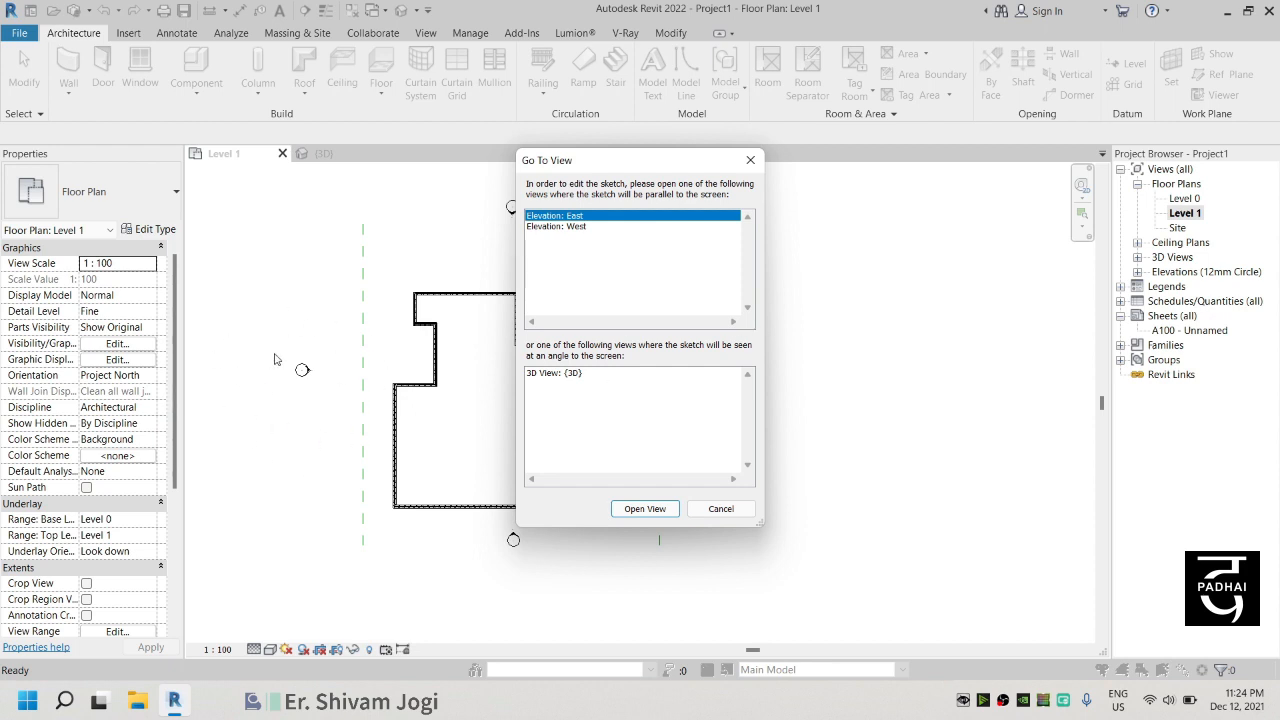
double_click(597, 227)
left_click(645, 509)
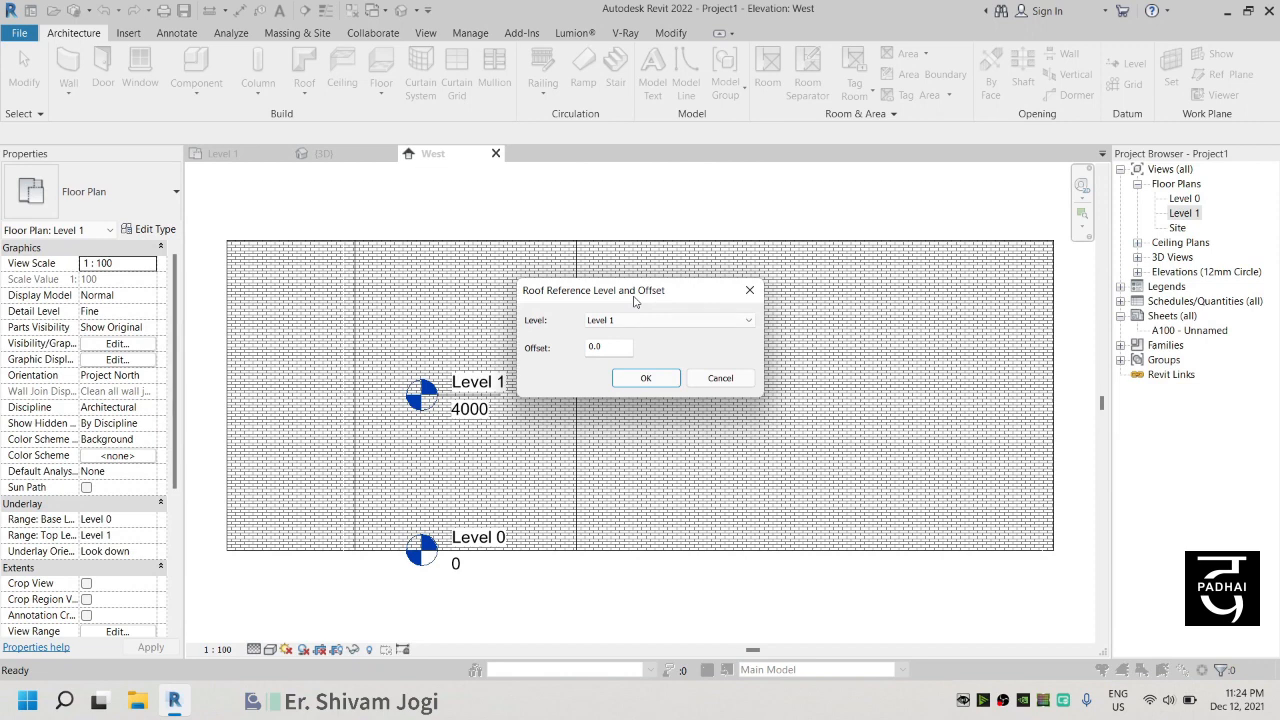
left_click(648, 377)
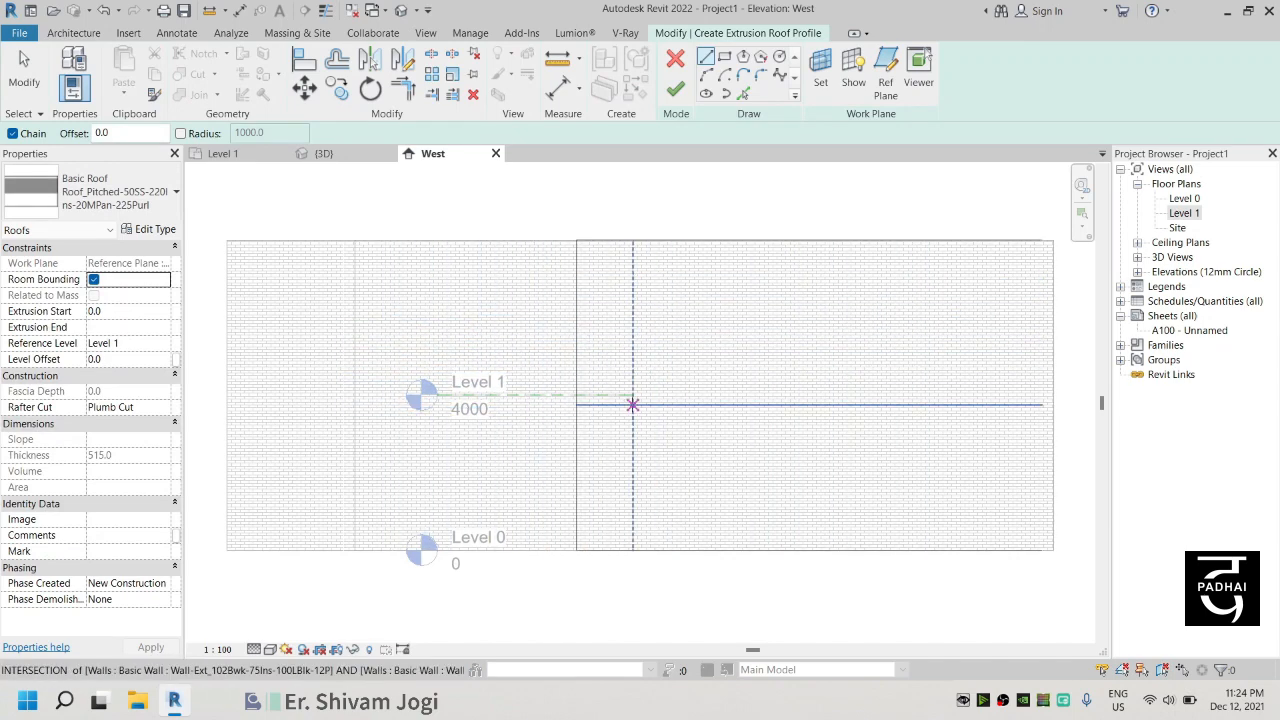
key("Escape")
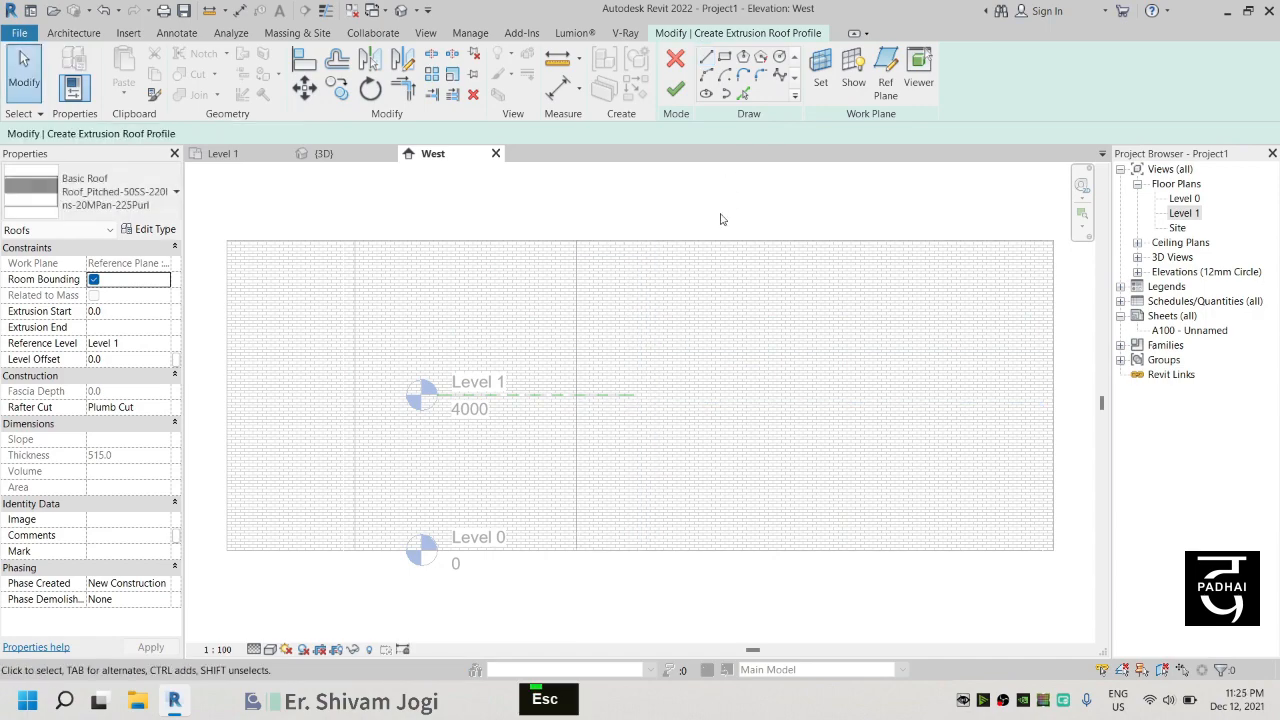
left_click(676, 60)
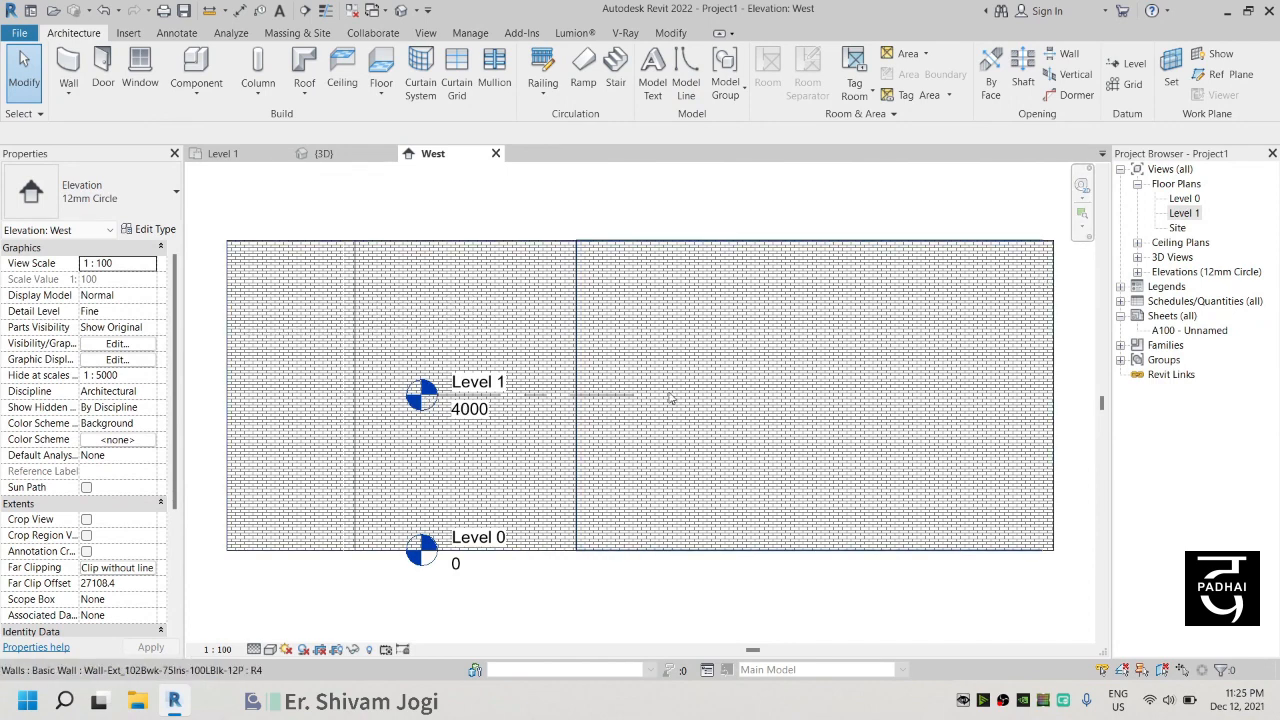
Step: Set the top constraint of all walls to Level 1 in the West elevation, and close that view
left_click_drag(637, 225, 250, 226)
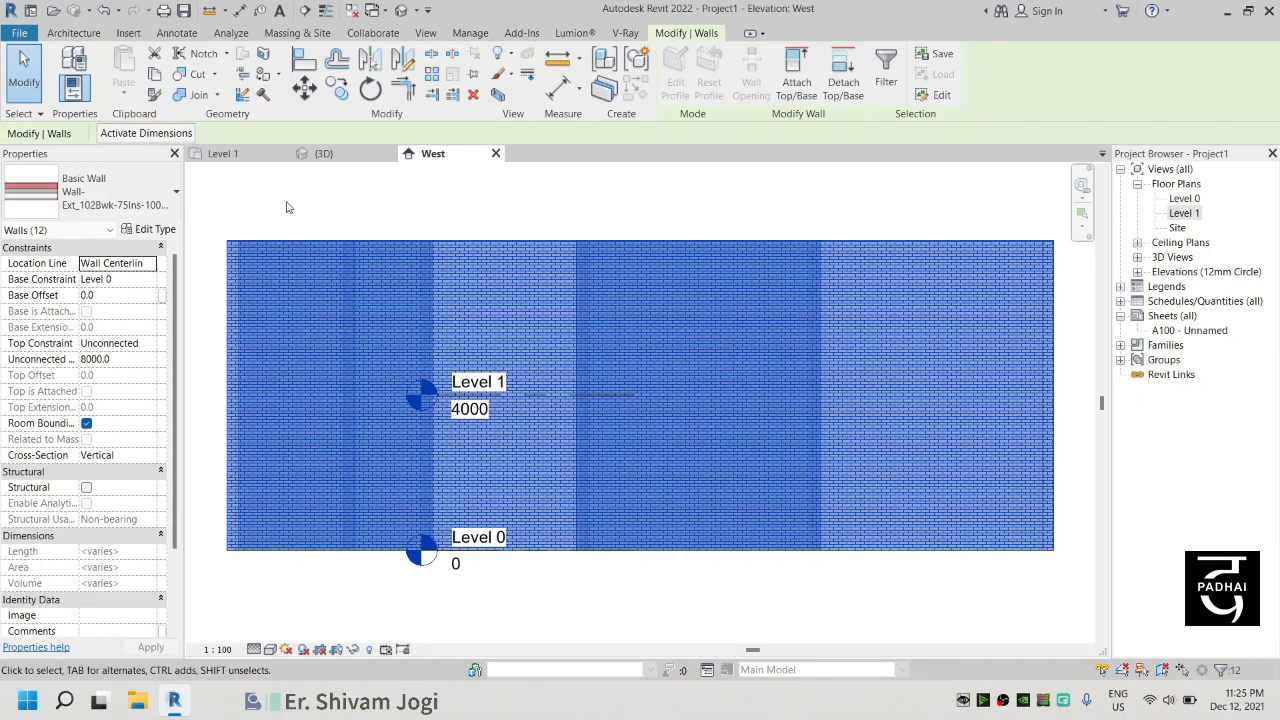
left_click(146, 345)
left_click(138, 386)
left_click(543, 214)
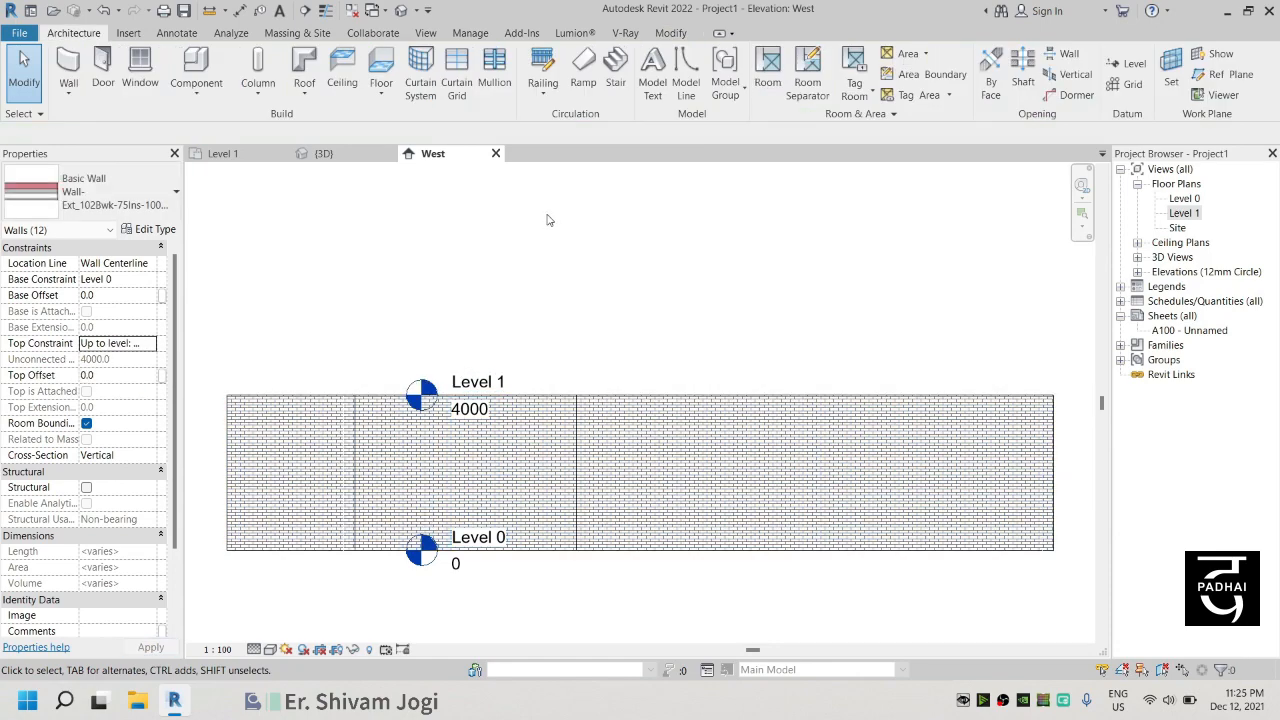
left_click(495, 153)
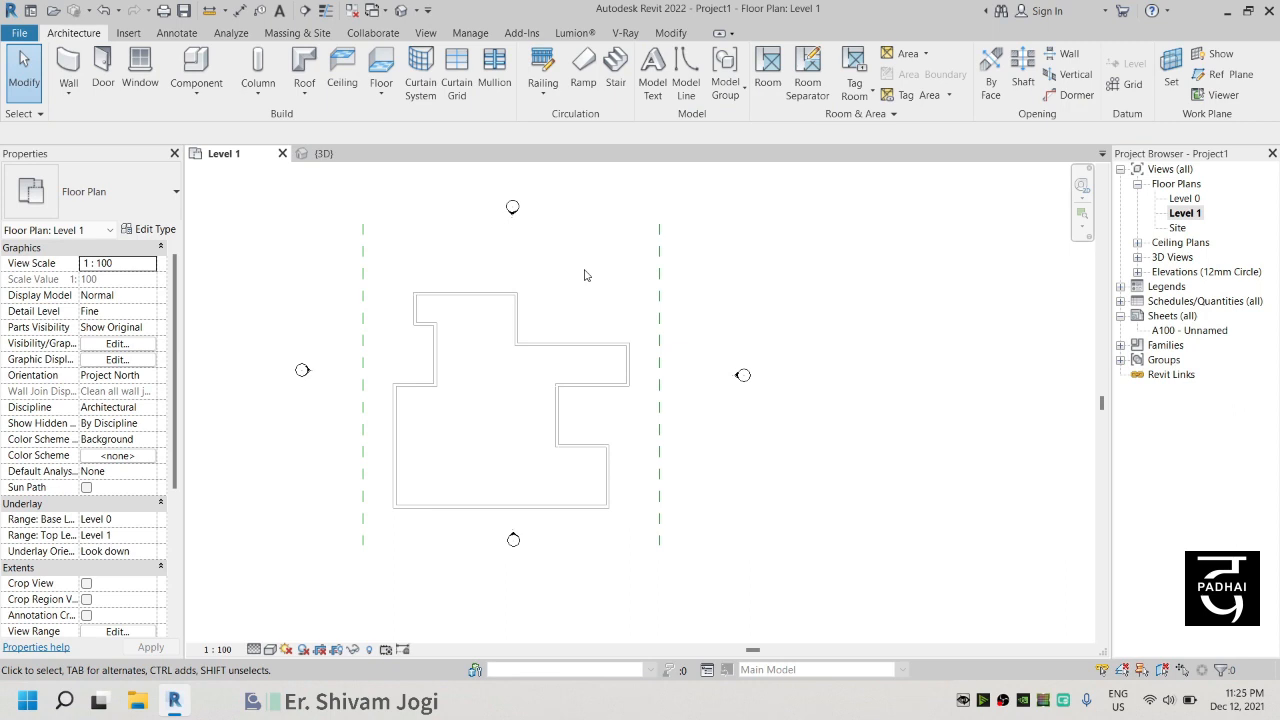
Step: Start a roof by extrusion on the named work plane "Reference Plane : starting roof point"
left_click(319, 95)
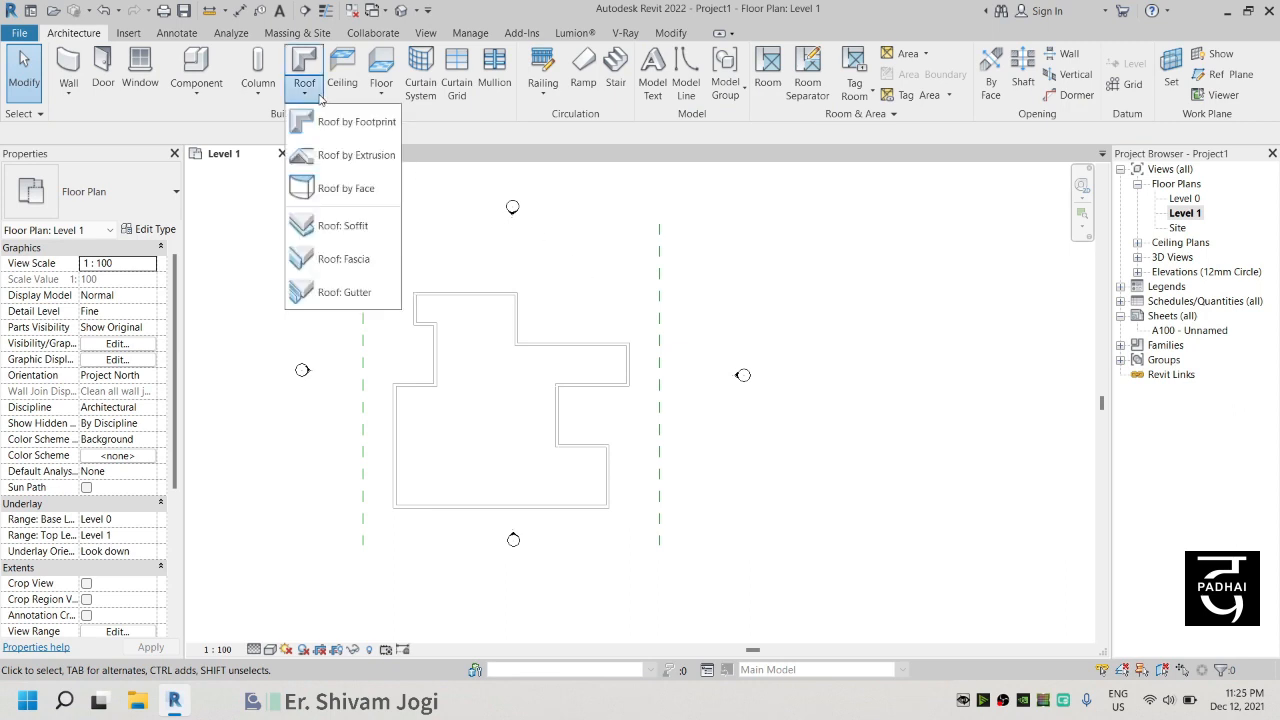
left_click(338, 155)
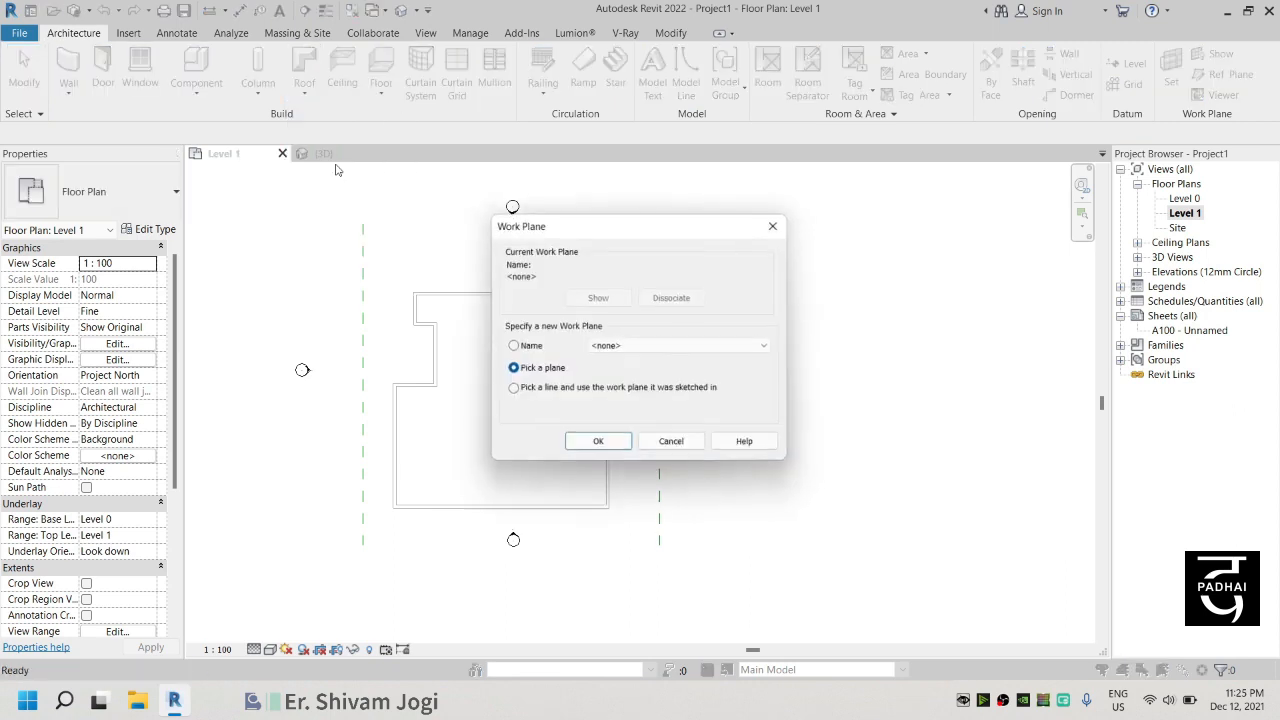
left_click(513, 347)
left_click(712, 348)
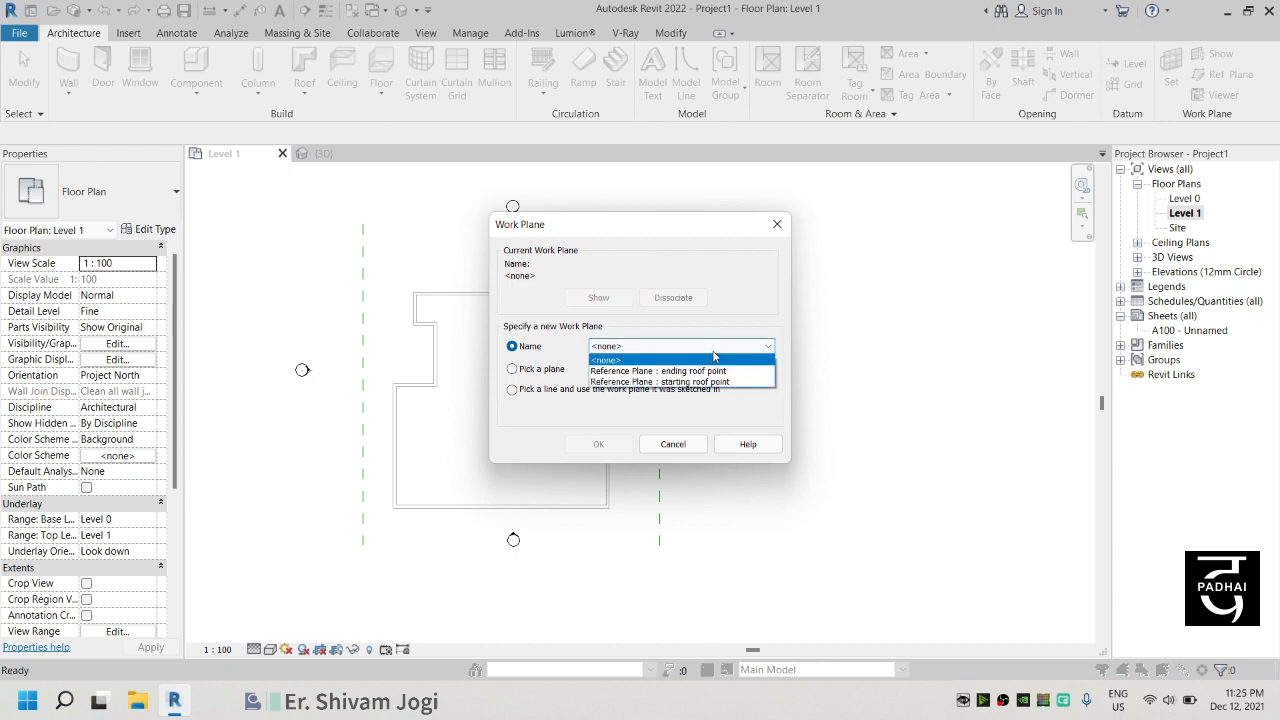
left_click(715, 381)
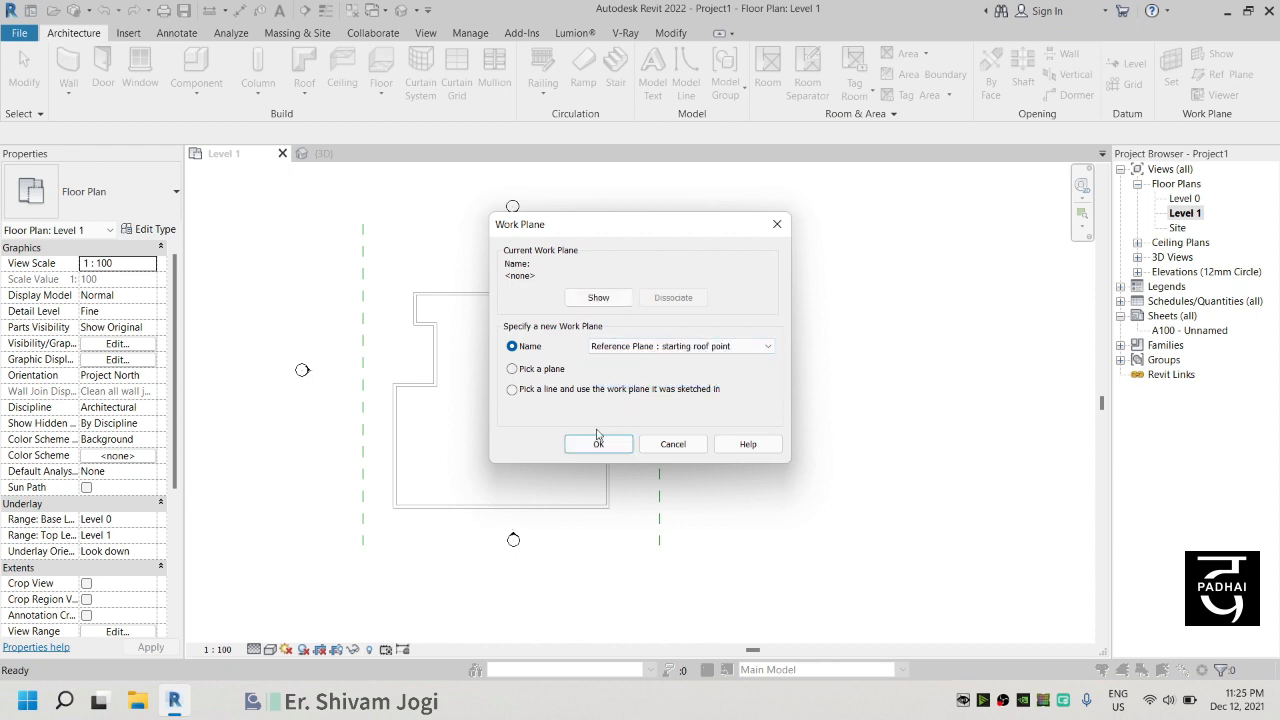
left_click(597, 440)
Step: Open the West elevation for the roof sketch and set the roof reference level to Level 1 with a 0.0 offset
left_click(590, 228)
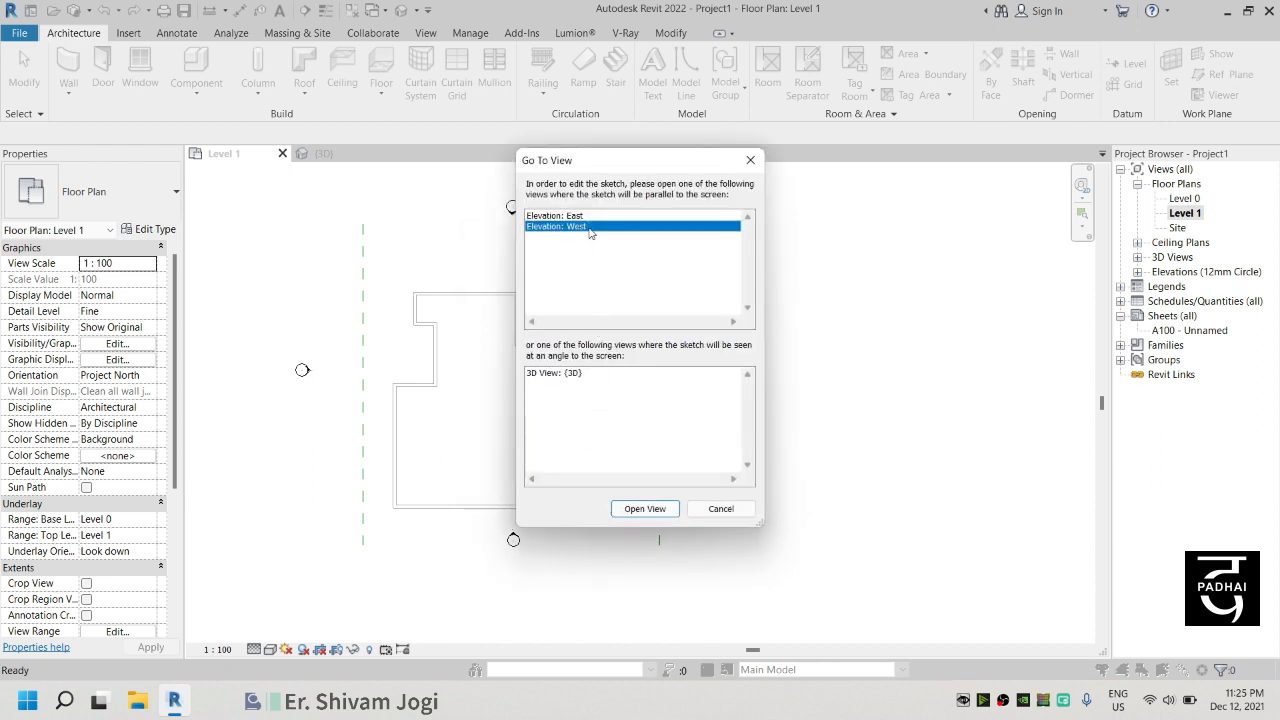
left_click(641, 509)
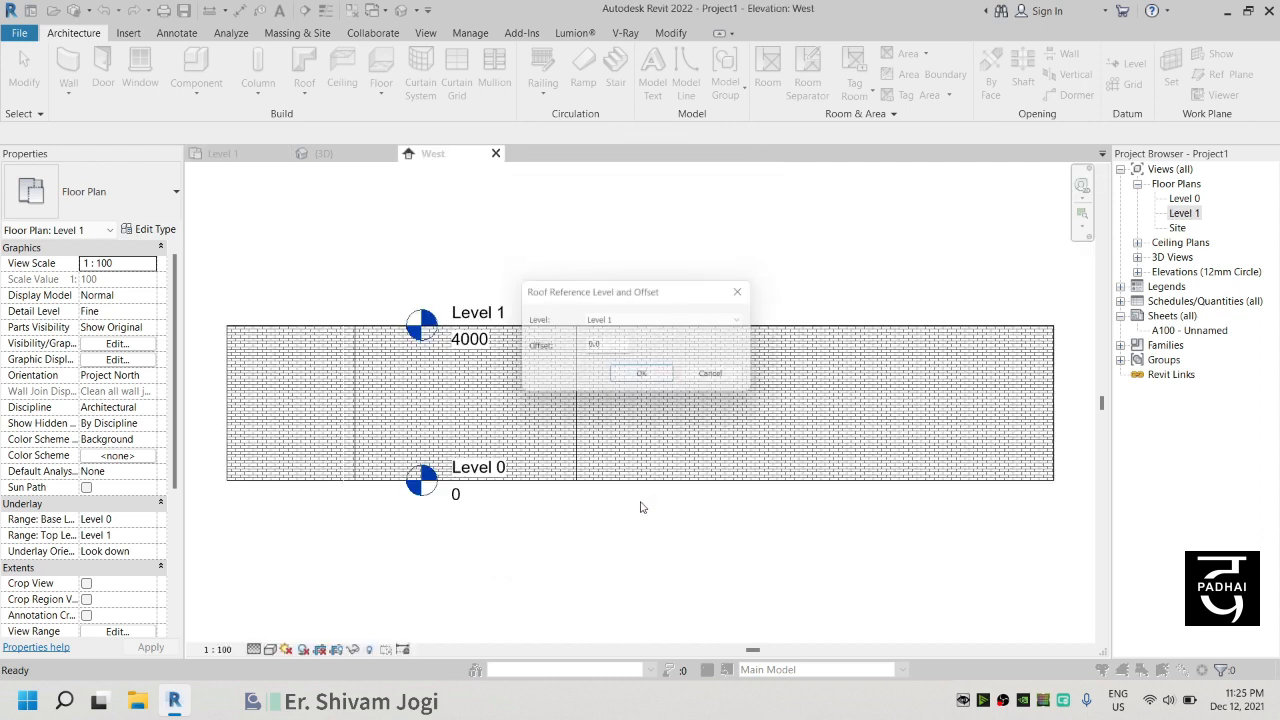
left_click(637, 321)
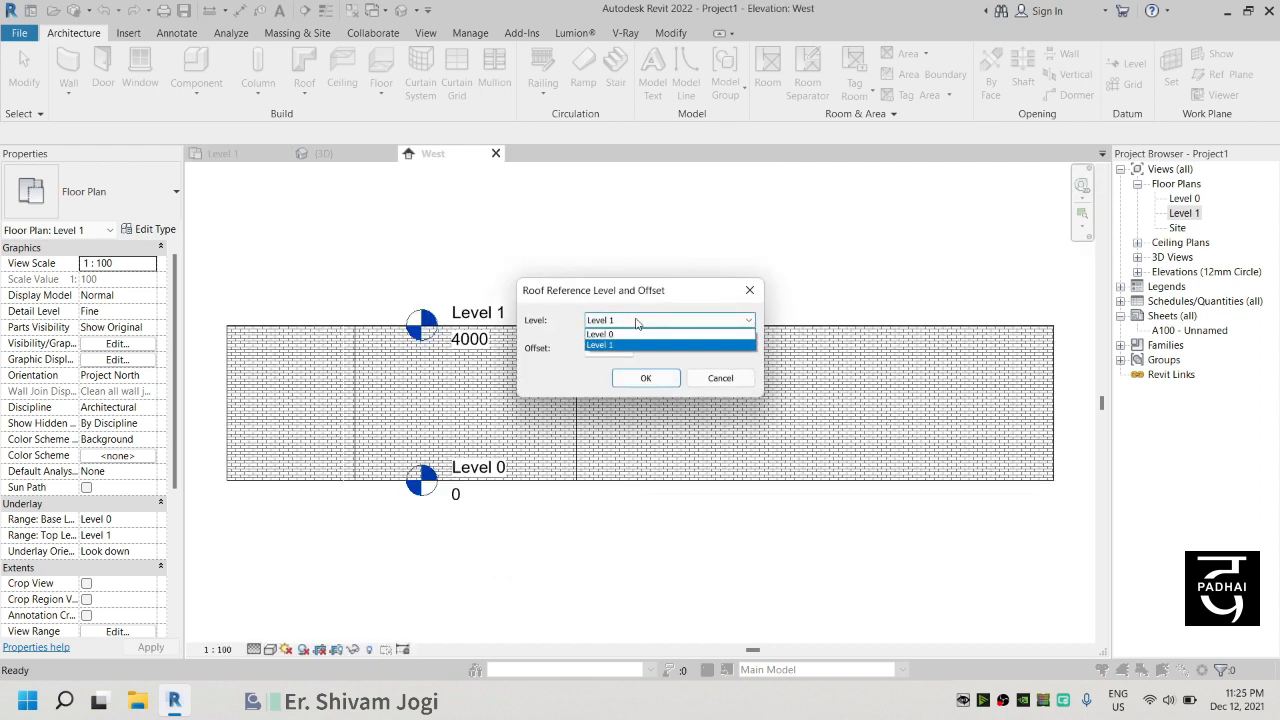
left_click(648, 345)
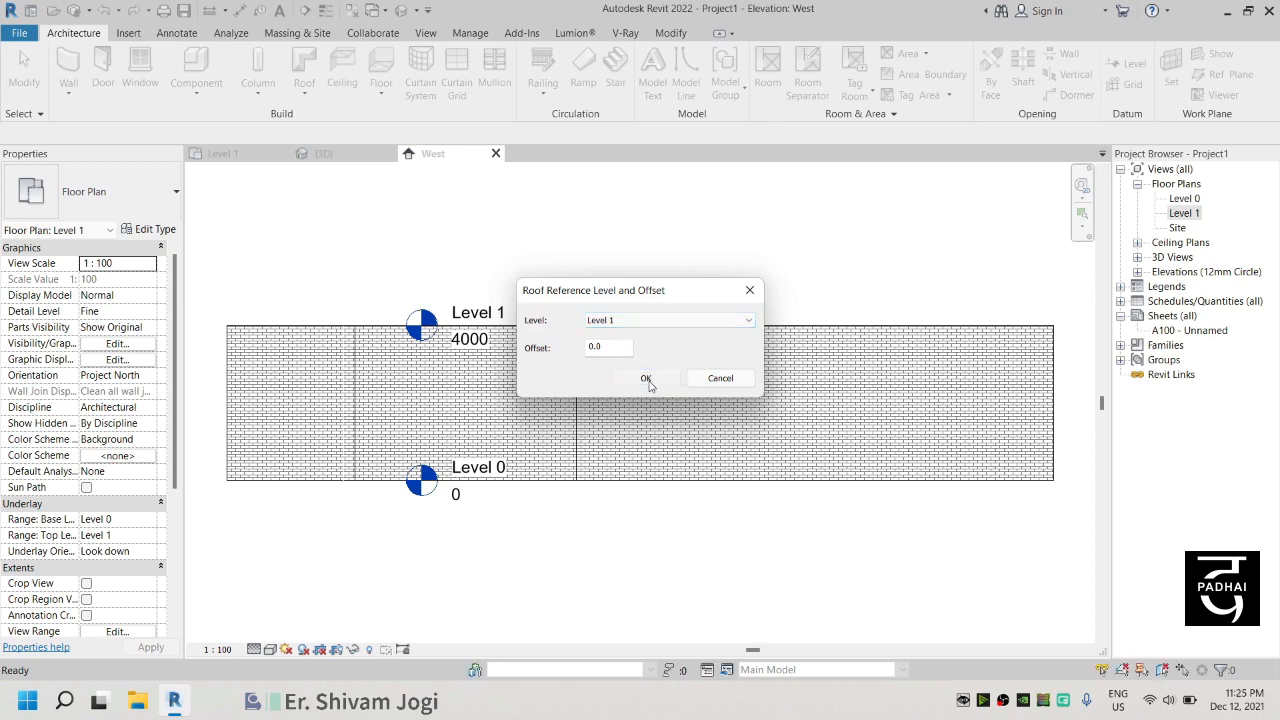
left_click(646, 379)
Step: Sketch two chained arcs above the walls, a sagging one about 8740 mm long and a rising one ending at the far wall's top corner
middle_click_drag(586, 277, 594, 366)
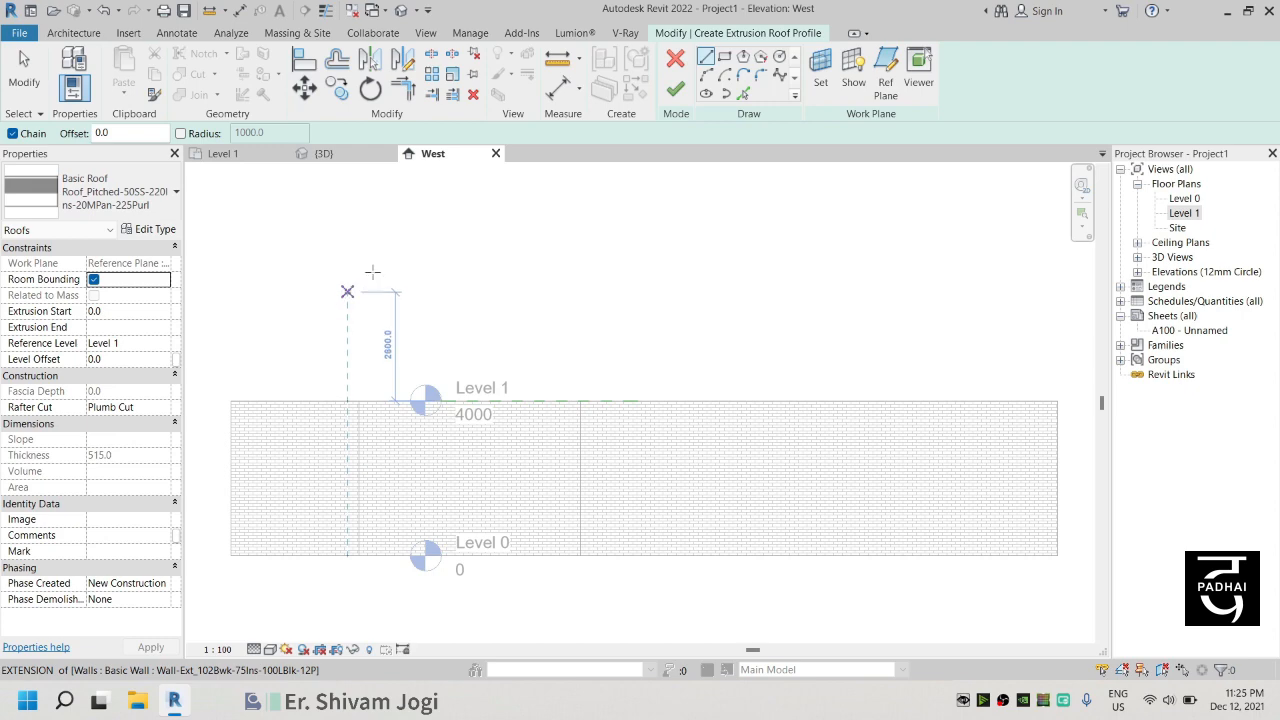
left_click(708, 76)
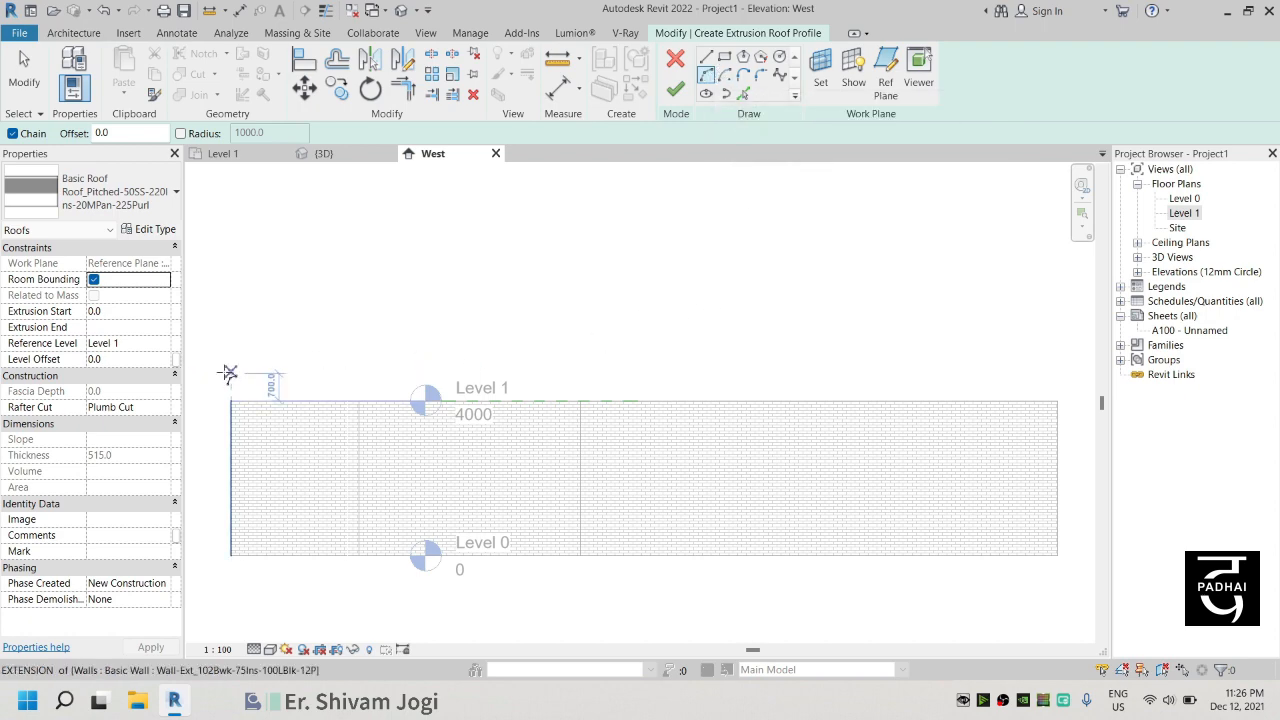
left_click(225, 370)
left_click(547, 310)
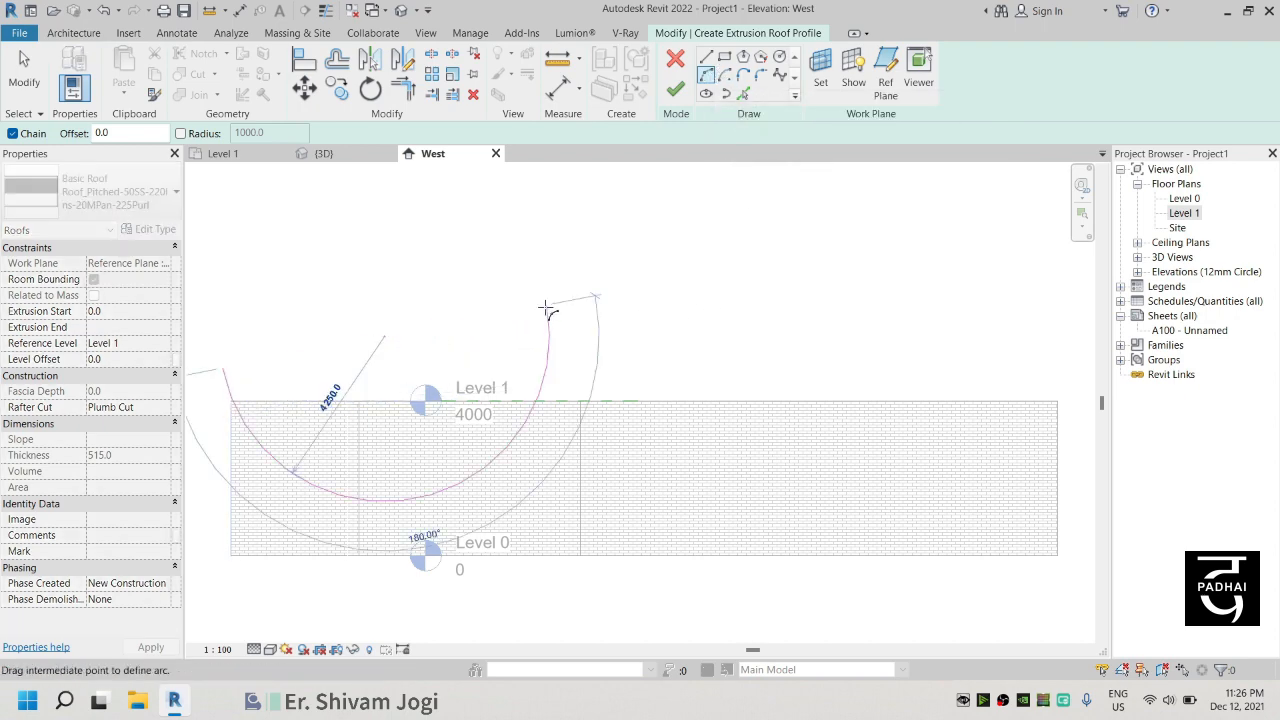
left_click(470, 346)
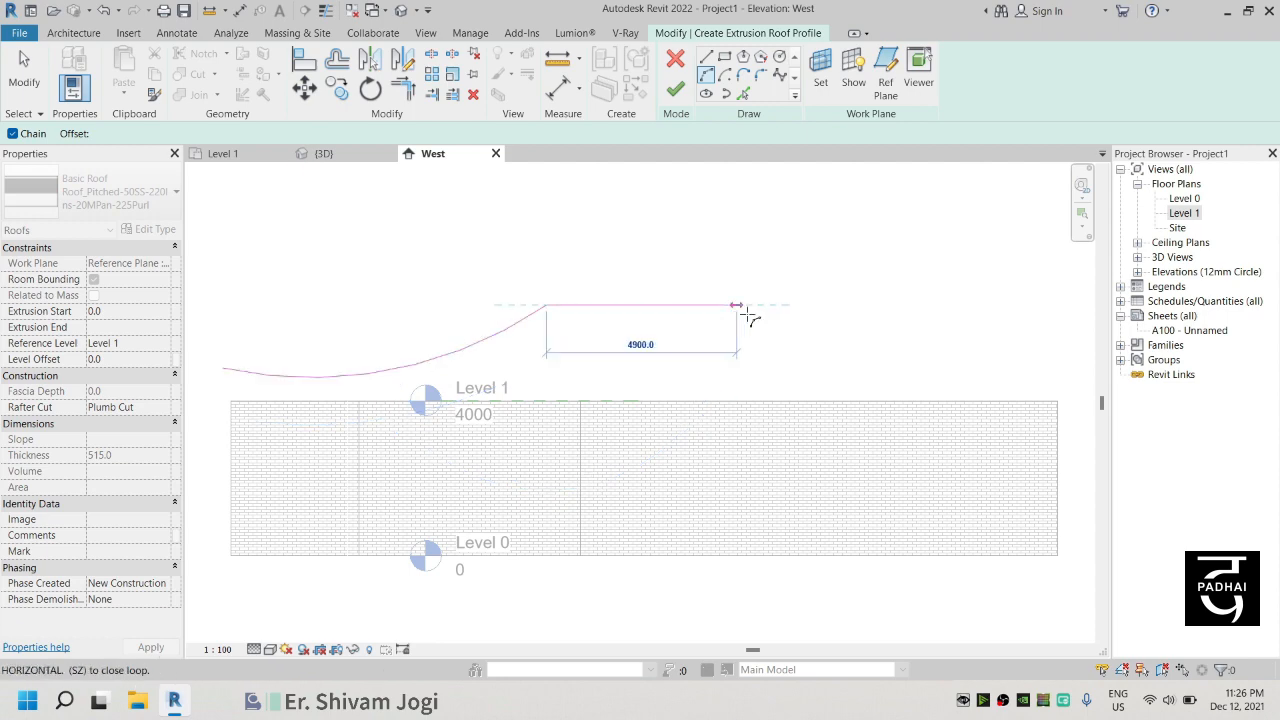
left_click(1057, 400)
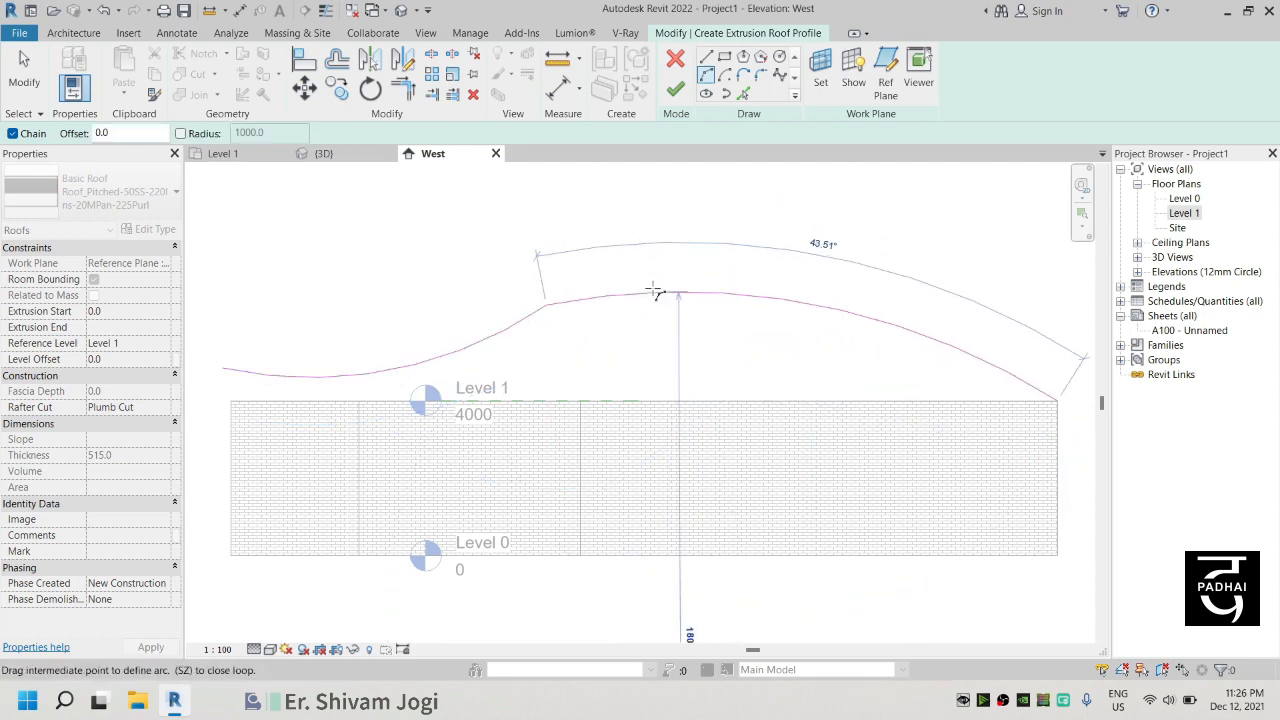
left_click(680, 264)
key("Escape")
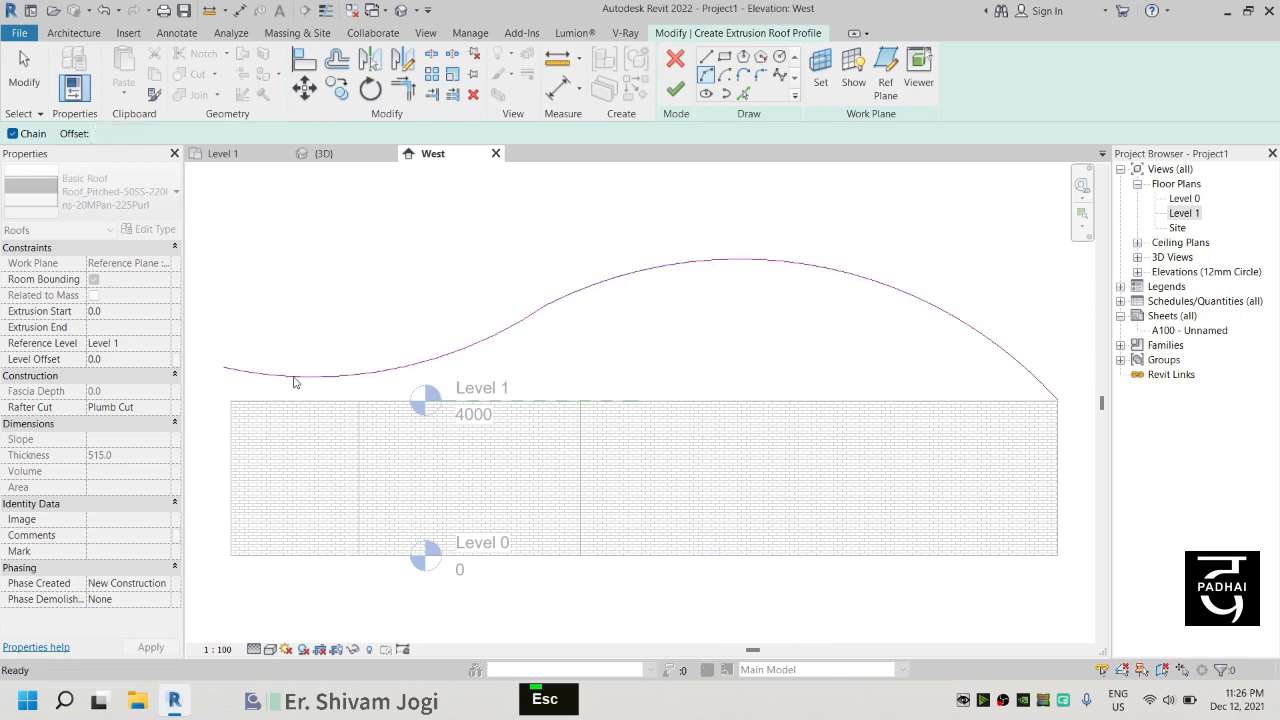
Step: Pull in the free end of the sagging first arc, and delete that arc from the roof profile
middle_click_drag(286, 380, 405, 370)
key("Escape")
left_click(390, 372)
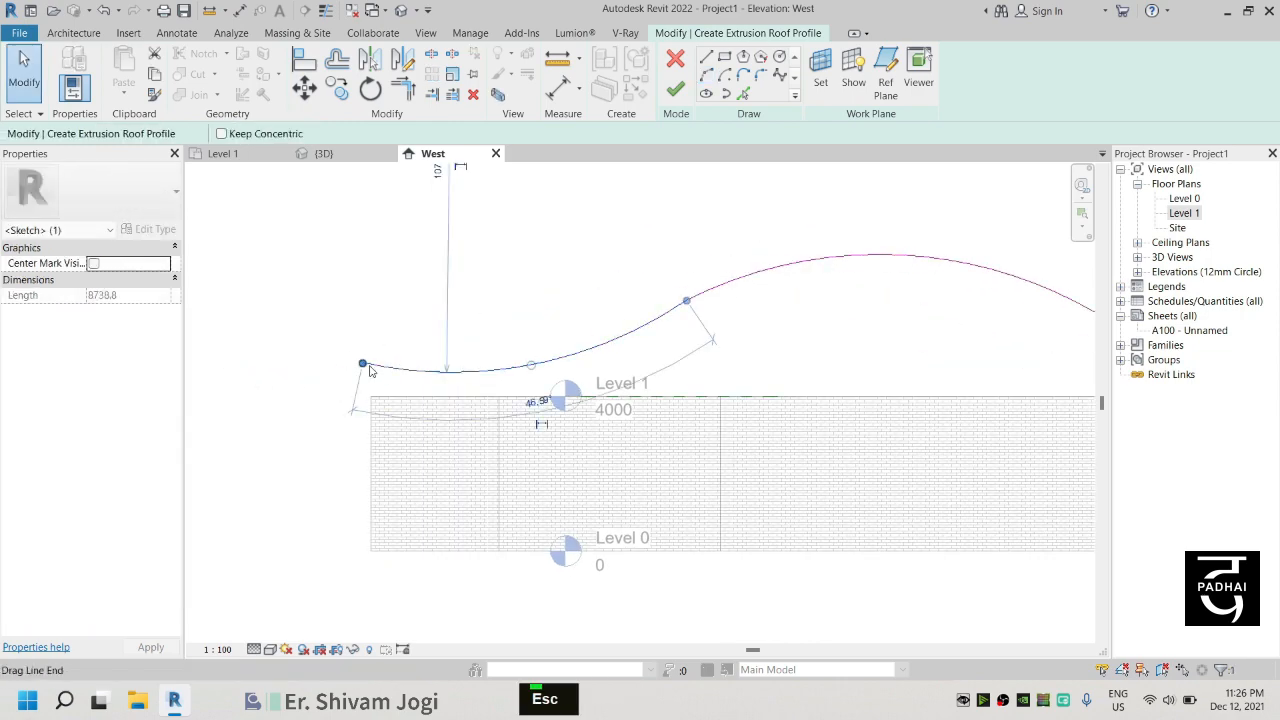
mouse_move(365, 363)
left_mouse_down()
mouse_move(373, 394)
mouse_move(382, 368)
left_mouse_up()
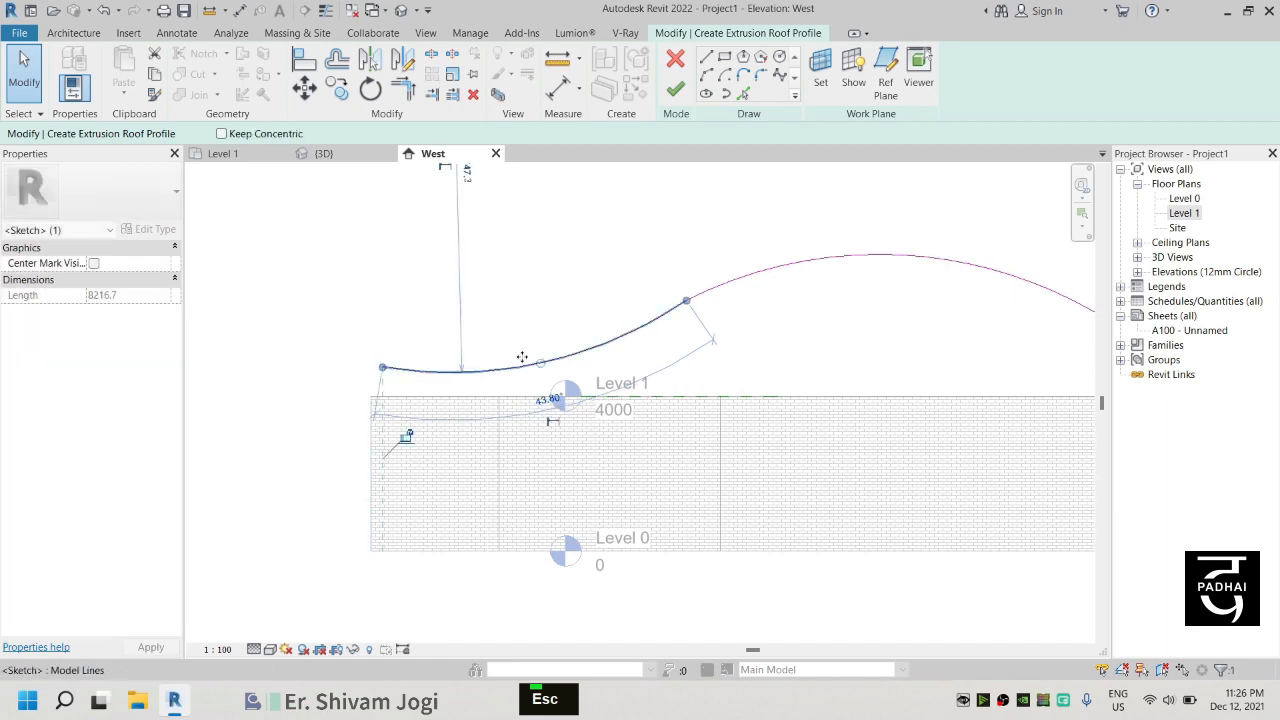
key("Delete")
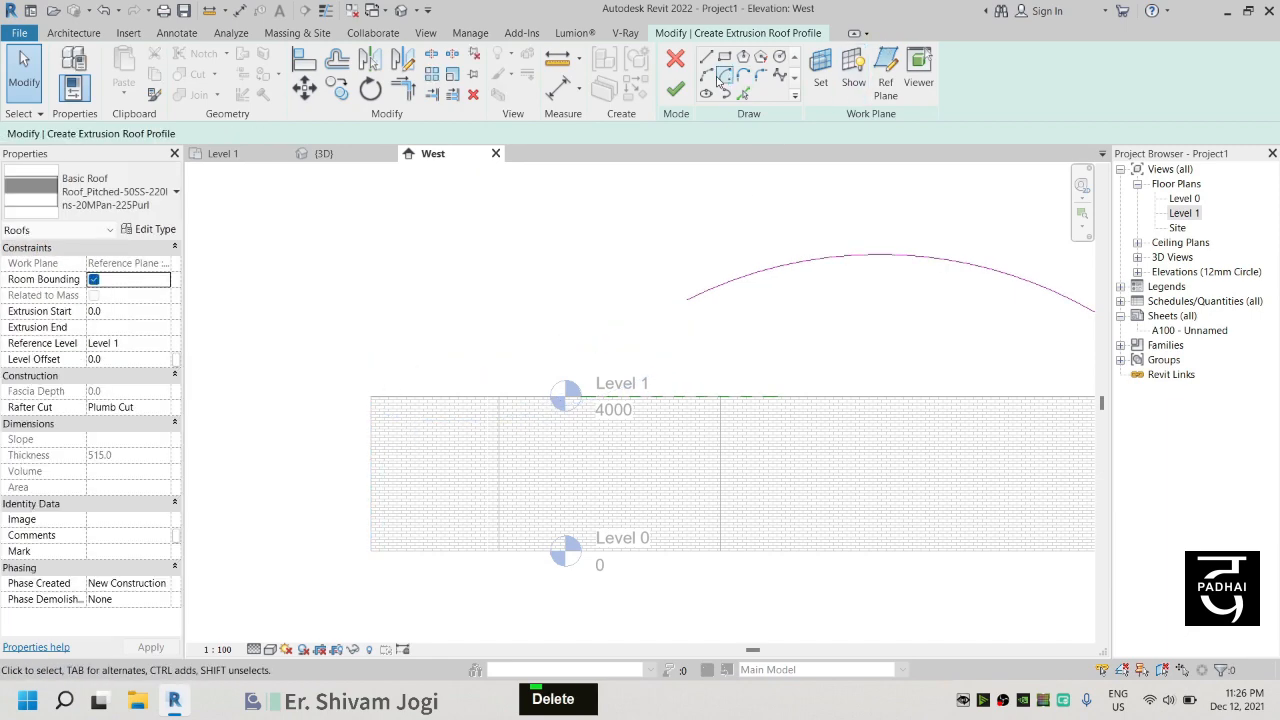
Step: Draw a short sagging arc that overhangs the wall's north end and dips to the wall top at Level 1
double_click(706, 75)
left_click(314, 371)
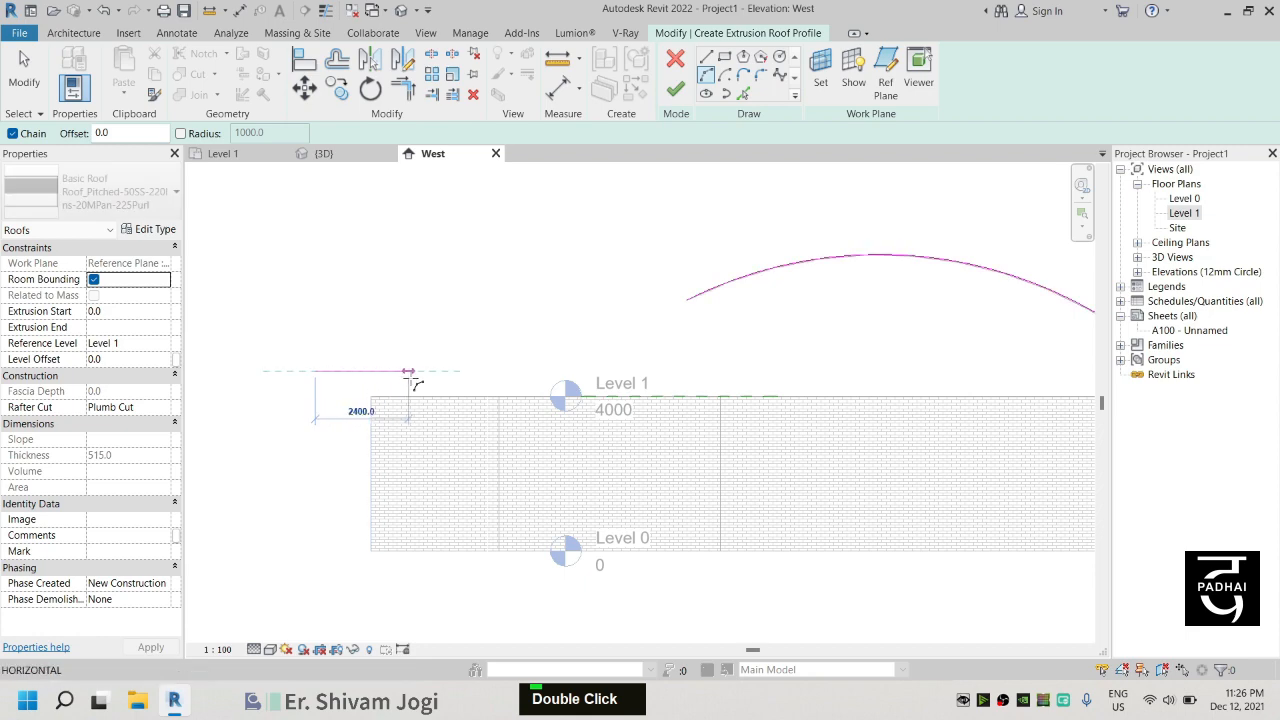
left_click(470, 371)
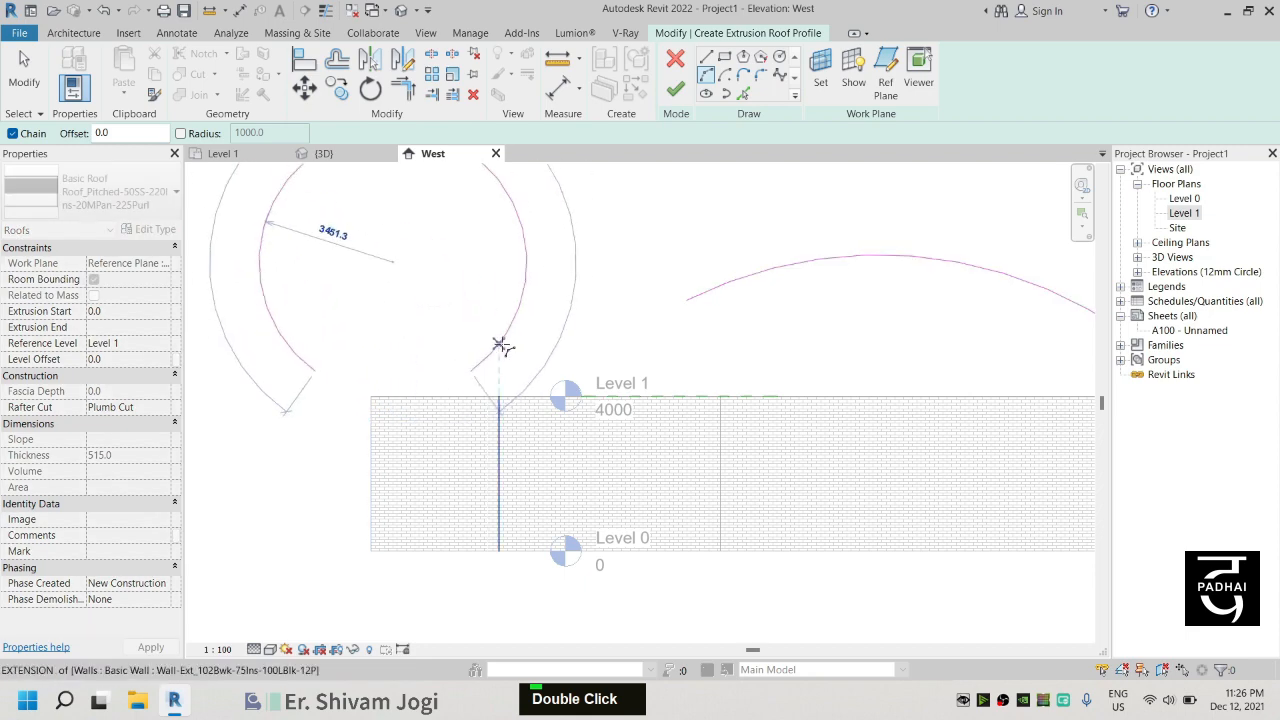
left_click(385, 396)
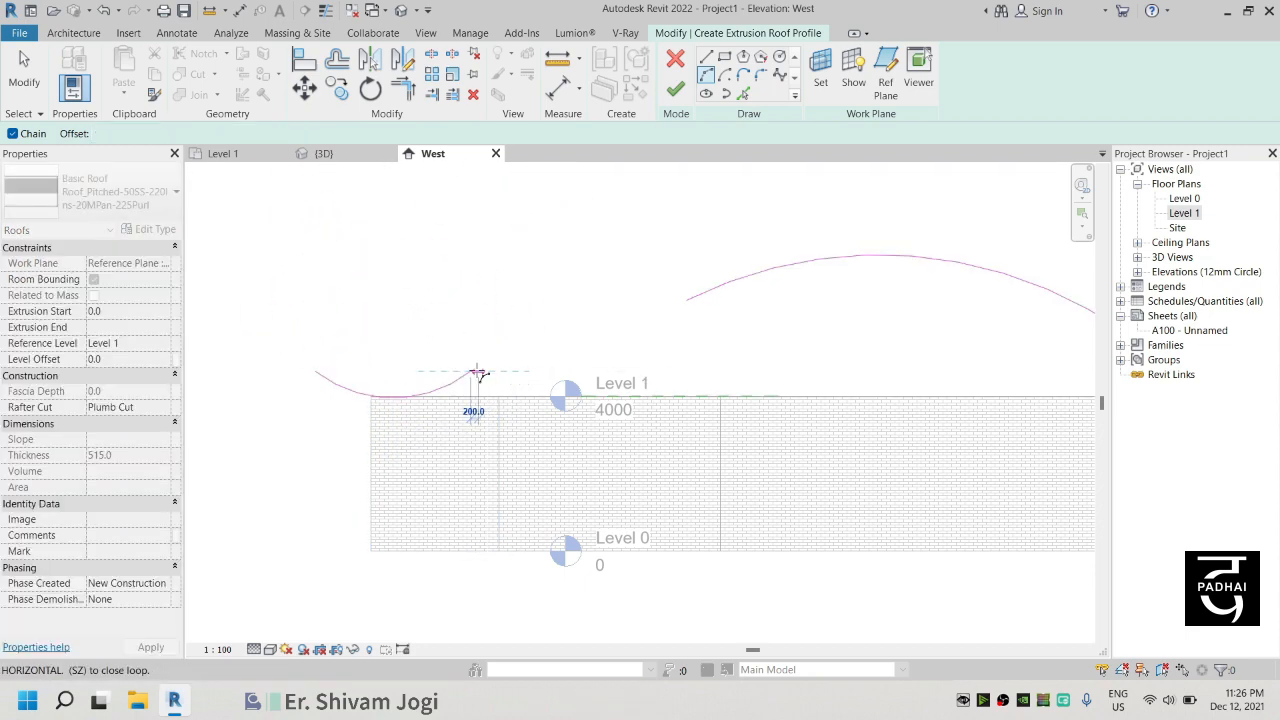
key("Escape")
key("Escape")
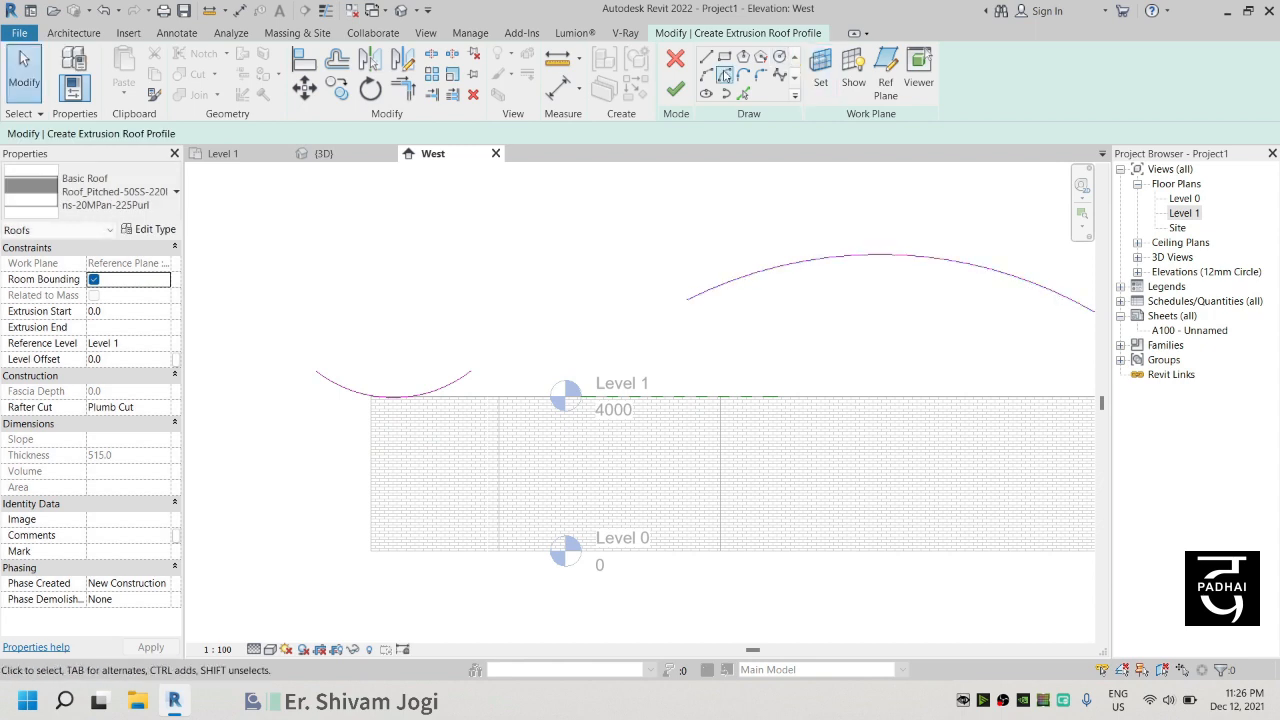
Step: Connect the small sagging arc to the large arc with an upward-bulging arc of about 8700 mm radius, and finish the roof profile
left_click(706, 75)
left_click(686, 299)
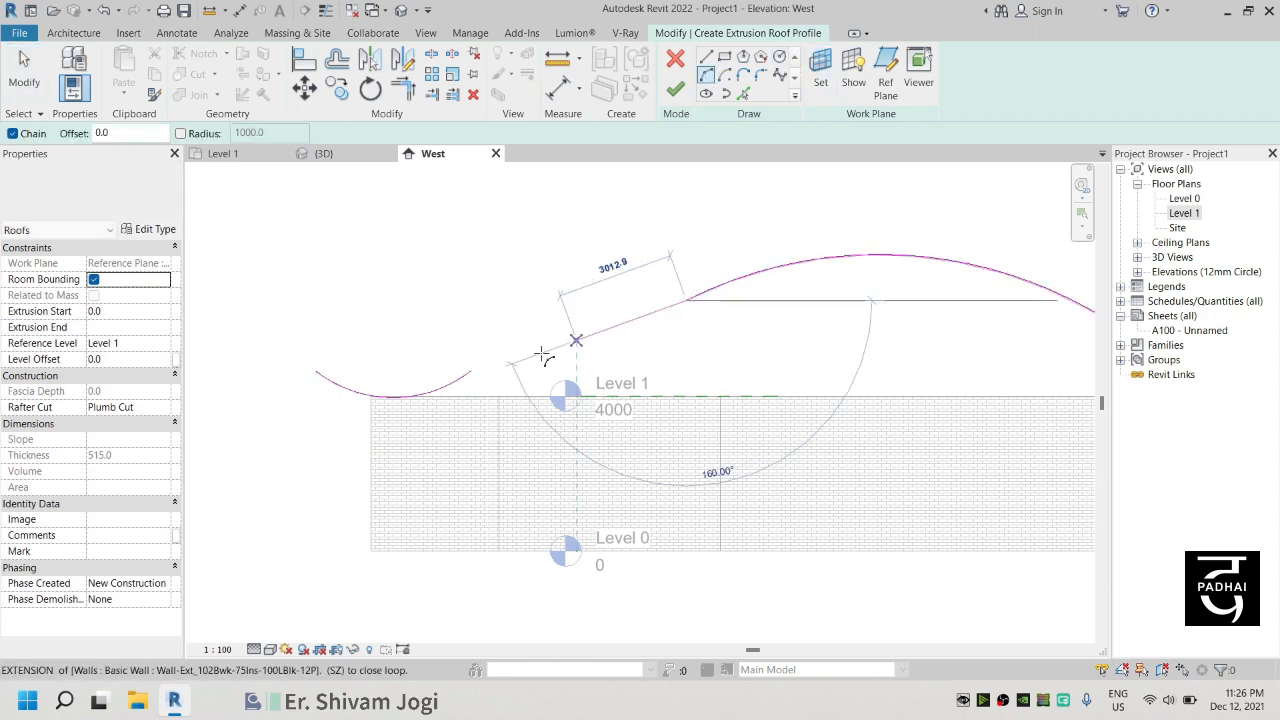
left_click(470, 372)
left_click(563, 320)
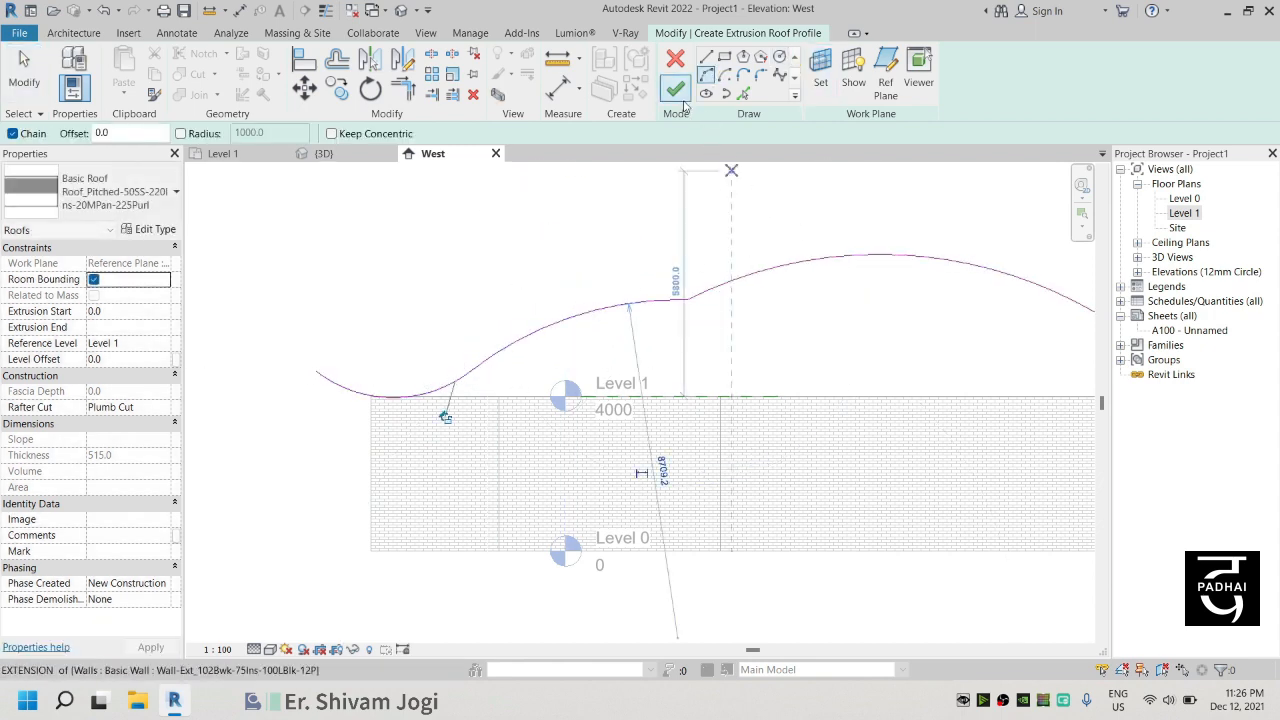
key("ctrl+z")
key("ctrl+z")
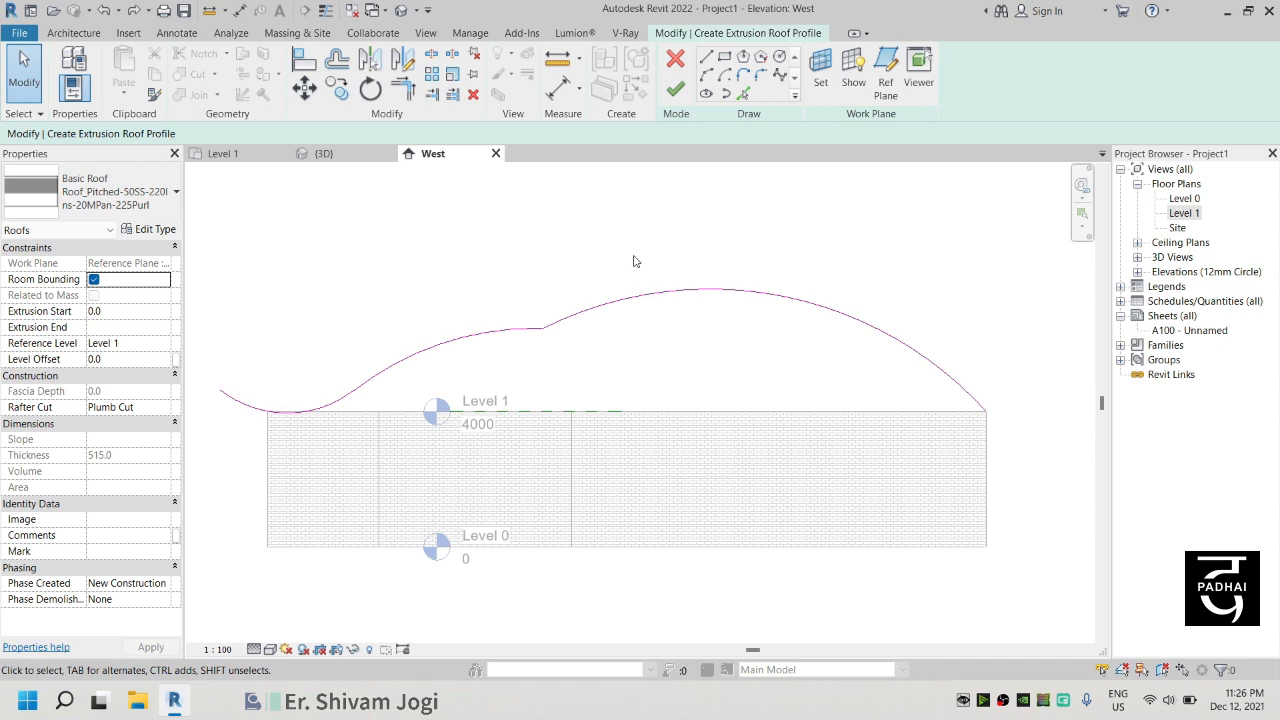
left_click(676, 90)
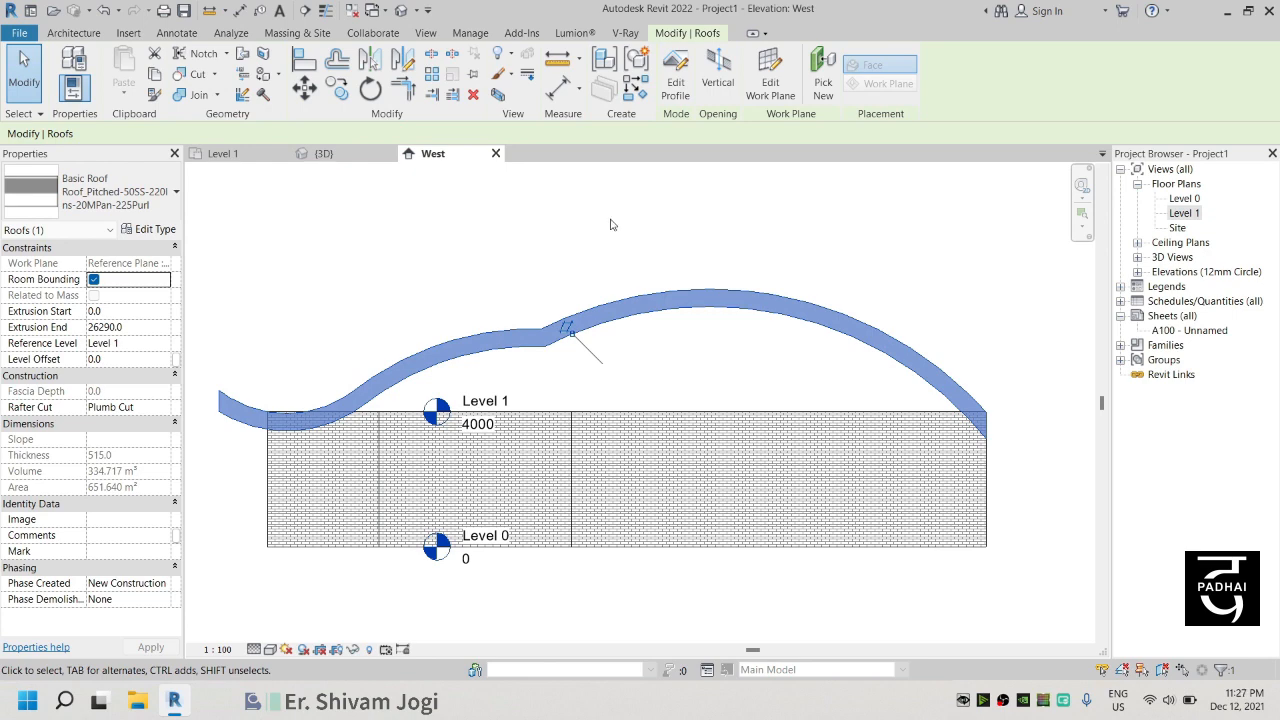
Step: Check the roof in 3D, and extend its east end in the Level 1 plan to the "ending roof point" reference plane
left_click(323, 153)
left_click(910, 265)
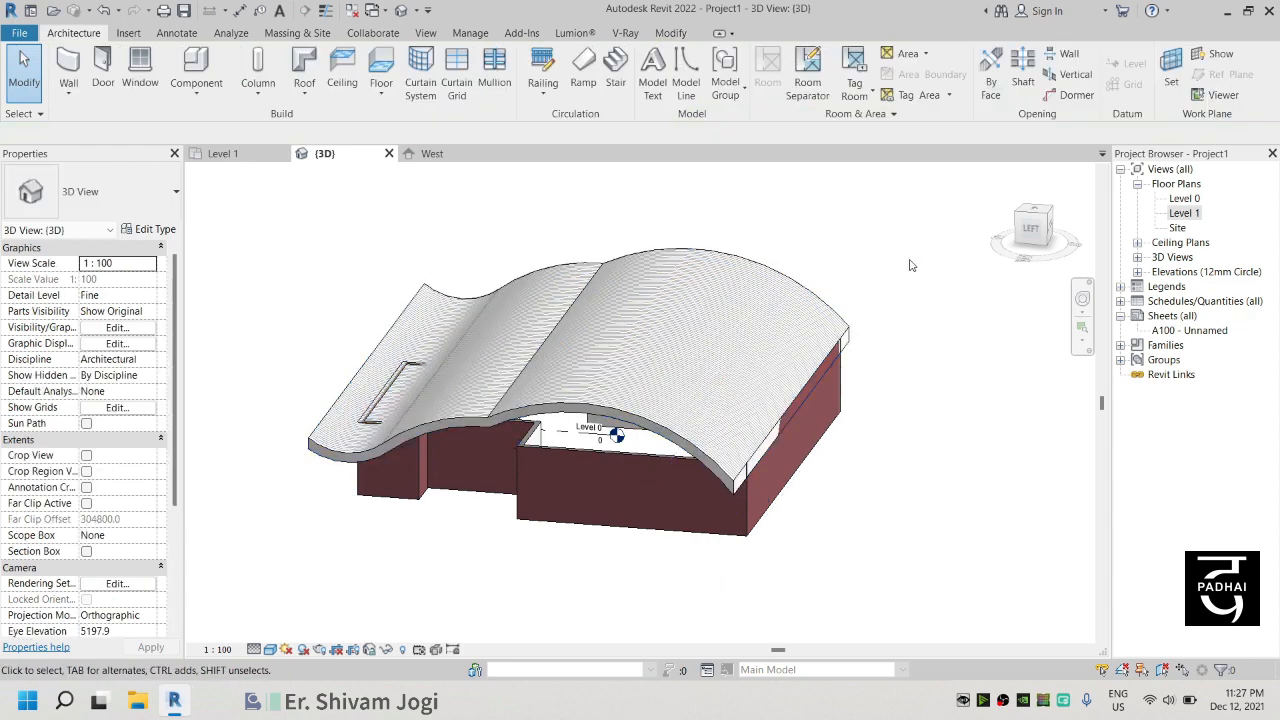
middle_click_drag(640, 432, 648, 274, "shift")
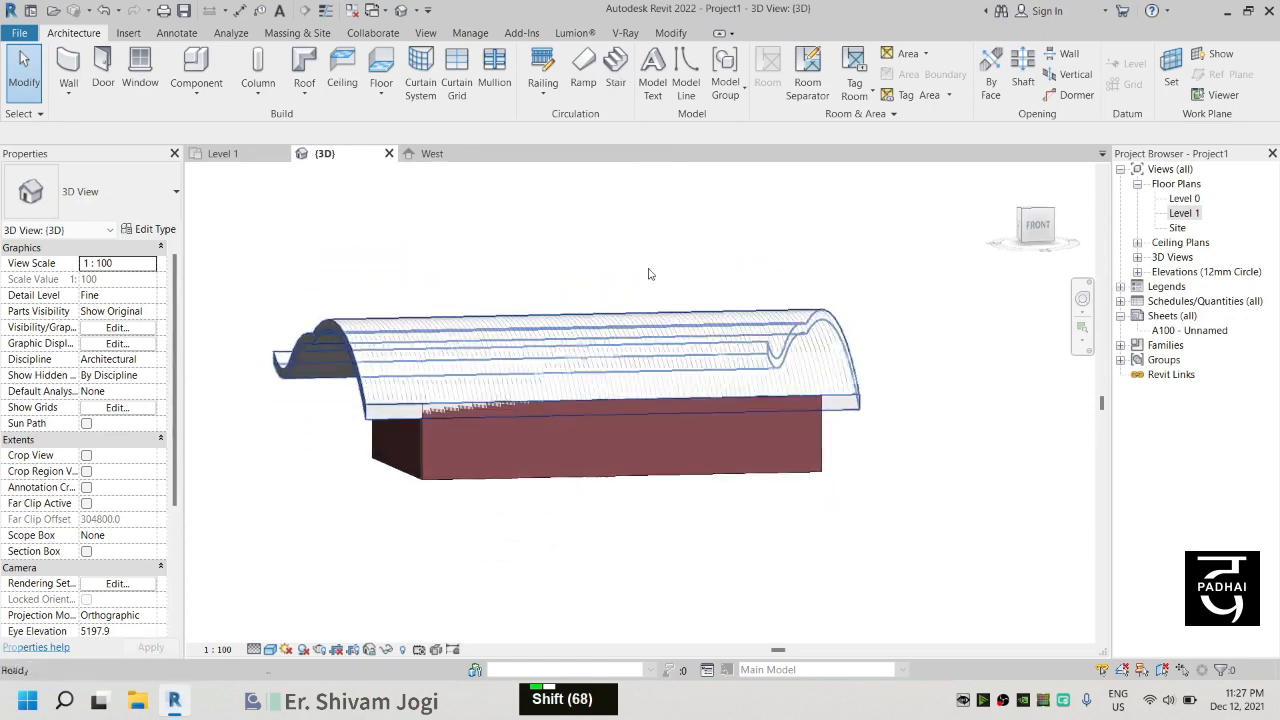
left_click(249, 160)
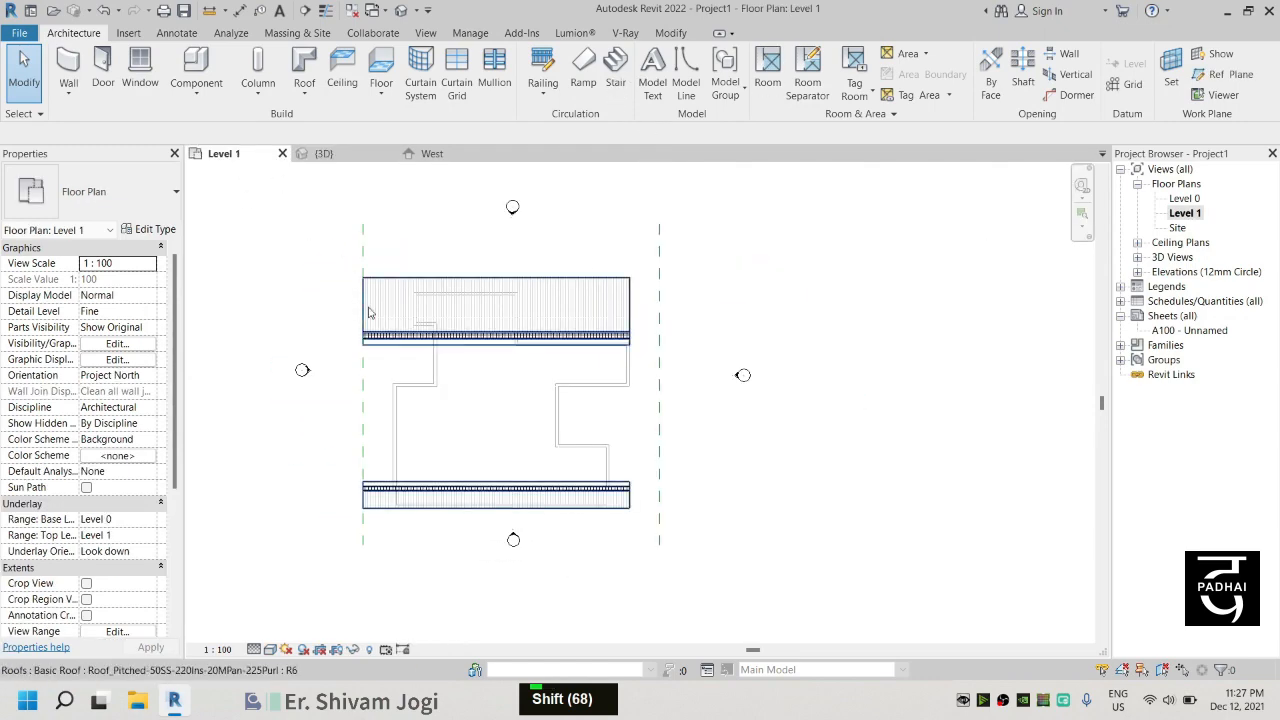
left_click(493, 314)
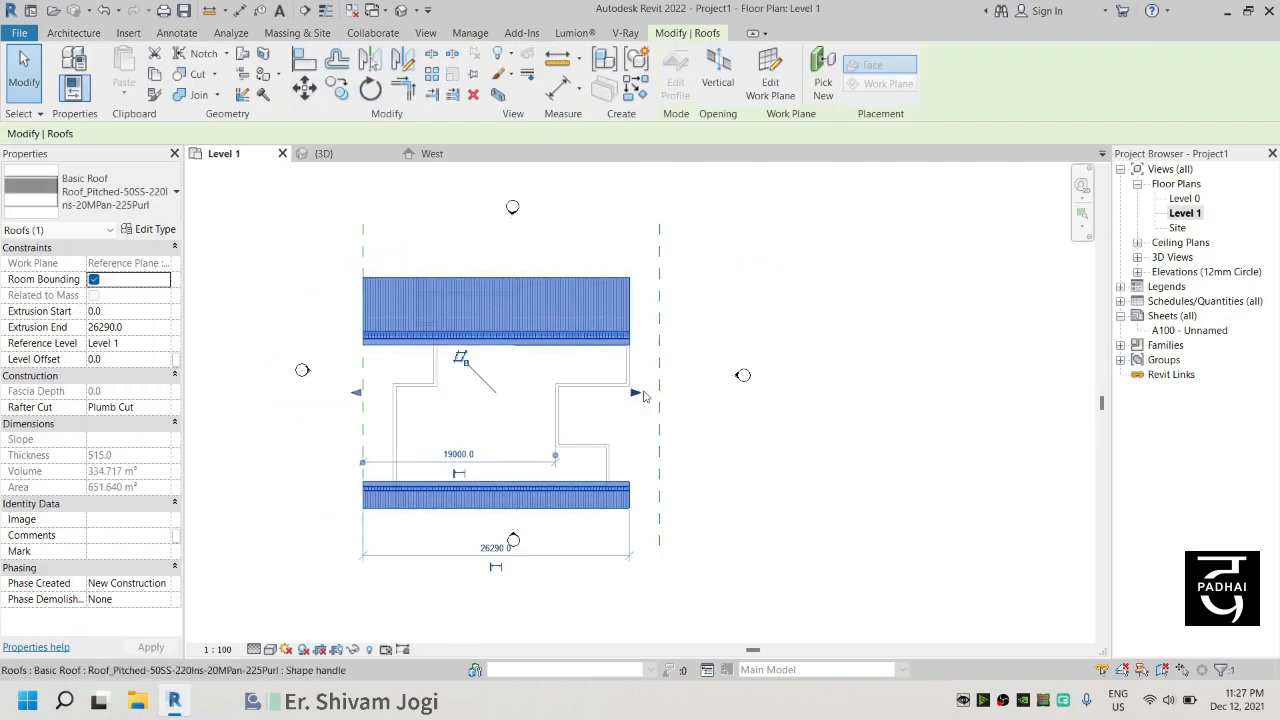
left_click_drag(637, 392, 658, 391)
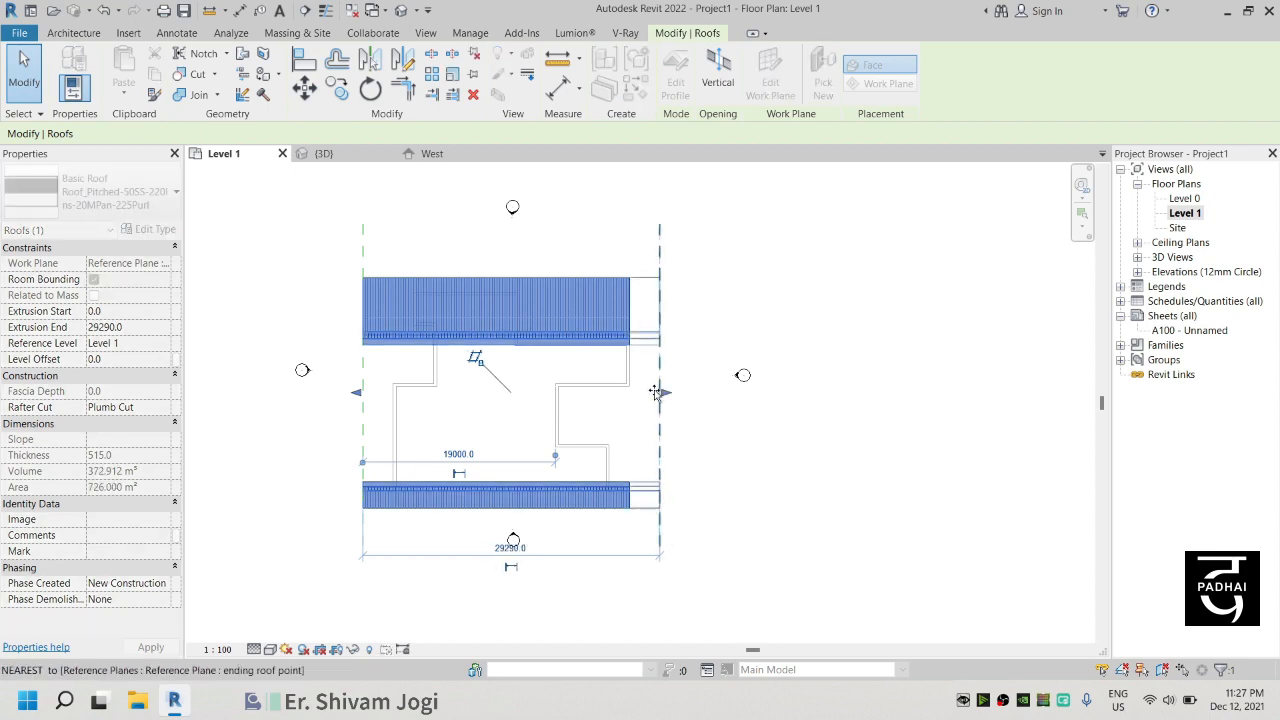
left_click(697, 286)
Step: Examine the extended roof against its reference planes in plan and over the walls from several sides in 3D
left_click_drag(673, 262, 619, 240)
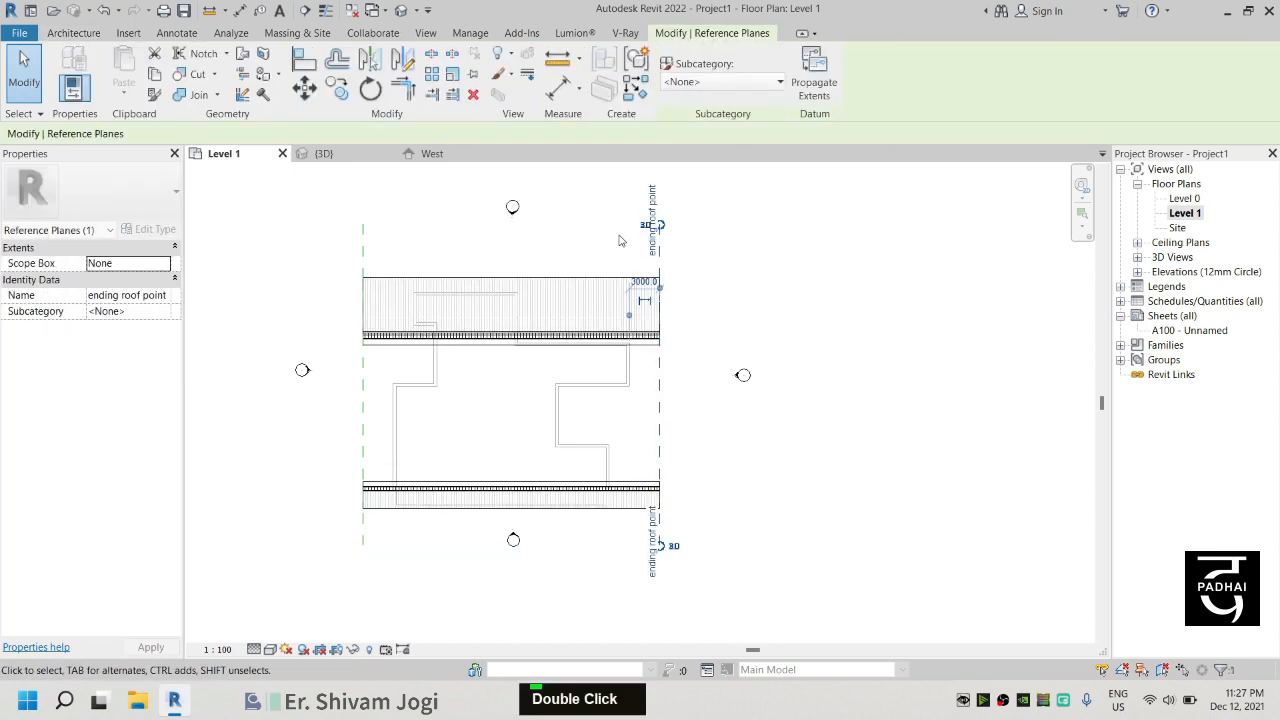
left_click(729, 264)
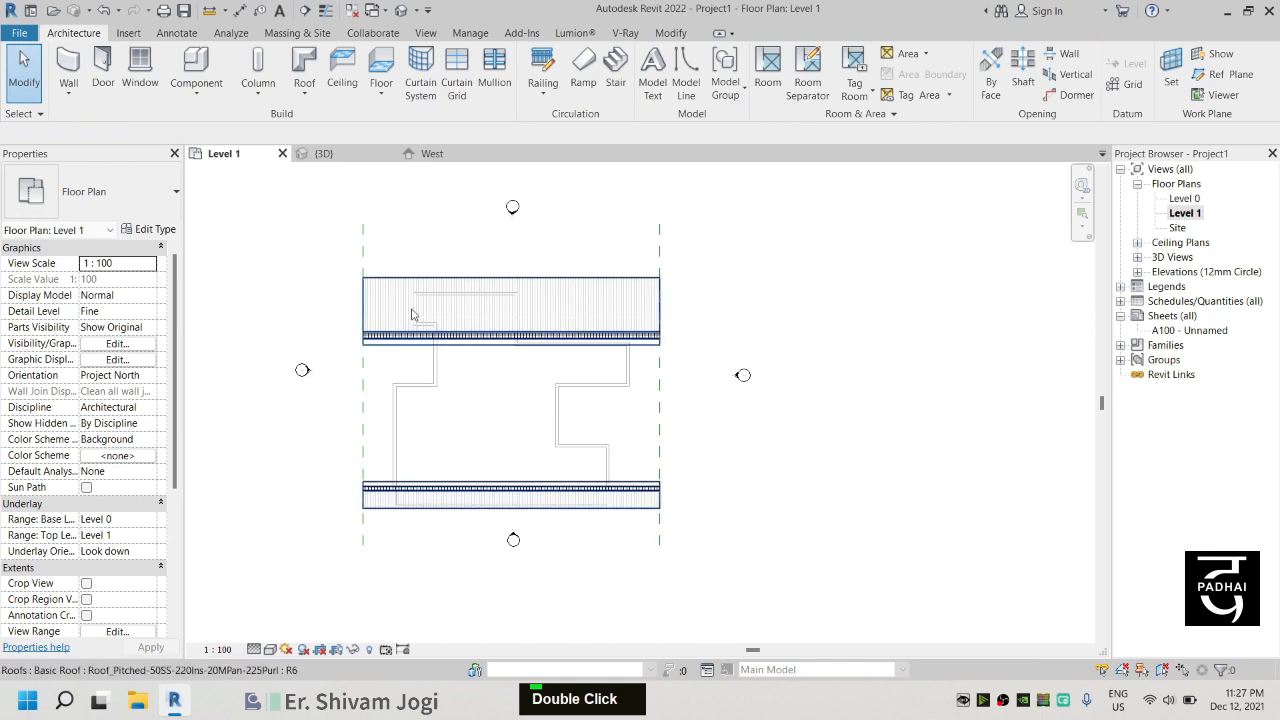
left_click(414, 309)
left_click(731, 297)
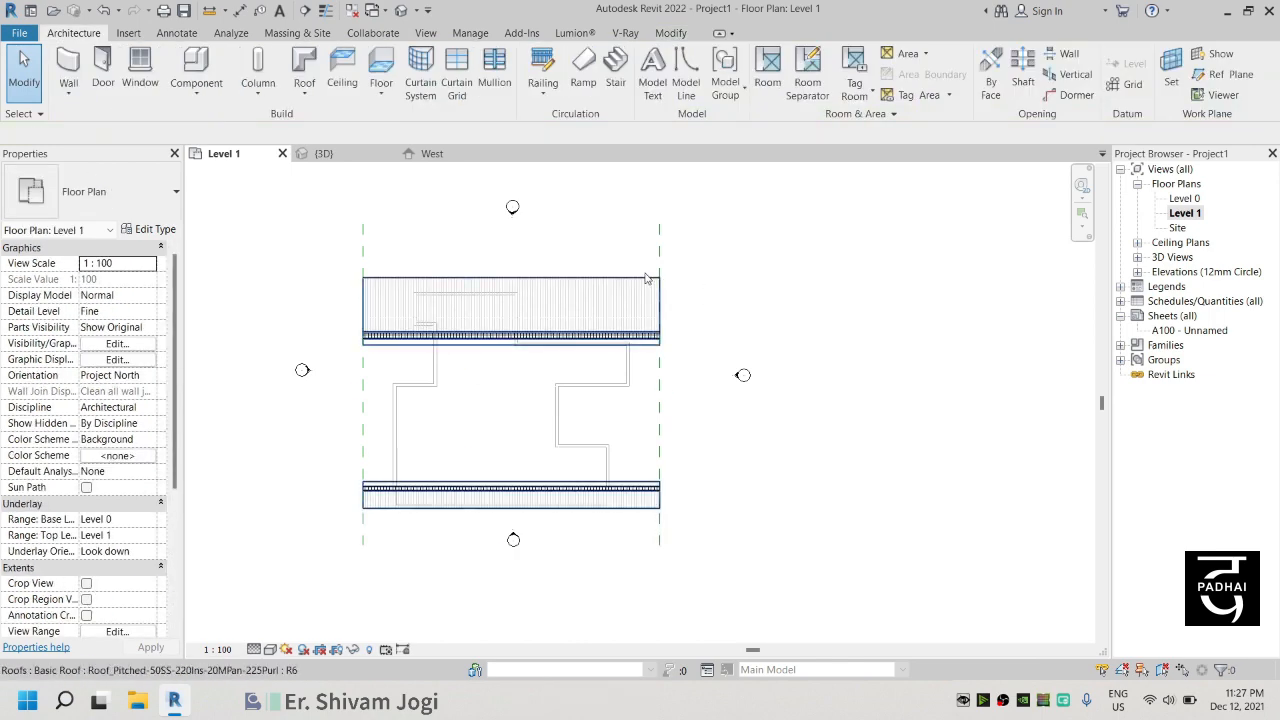
left_click(323, 153)
mouse_move(528, 411)
middle_mouse_down("shift")
mouse_move(508, 431)
mouse_move(486, 414)
mouse_move(500, 357)
mouse_move(538, 297)
mouse_move(757, 400)
mouse_move(809, 451)
mouse_move(820, 427)
mouse_move(757, 370)
mouse_move(766, 352)
mouse_move(806, 425)
mouse_move(830, 420)
middle_mouse_up("shift")
scroll(836, 422, "up", 4)
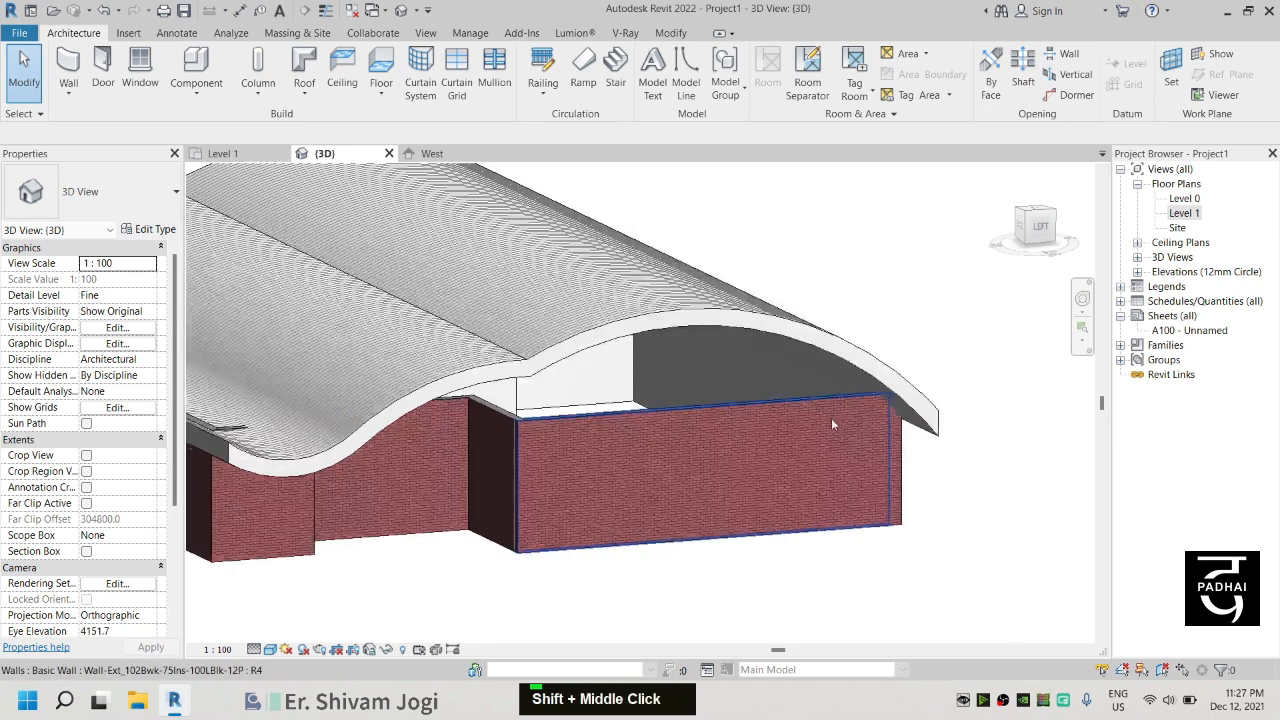
scroll(935, 421, "down", 2)
middle_click_drag(585, 414, 684, 462, "shift")
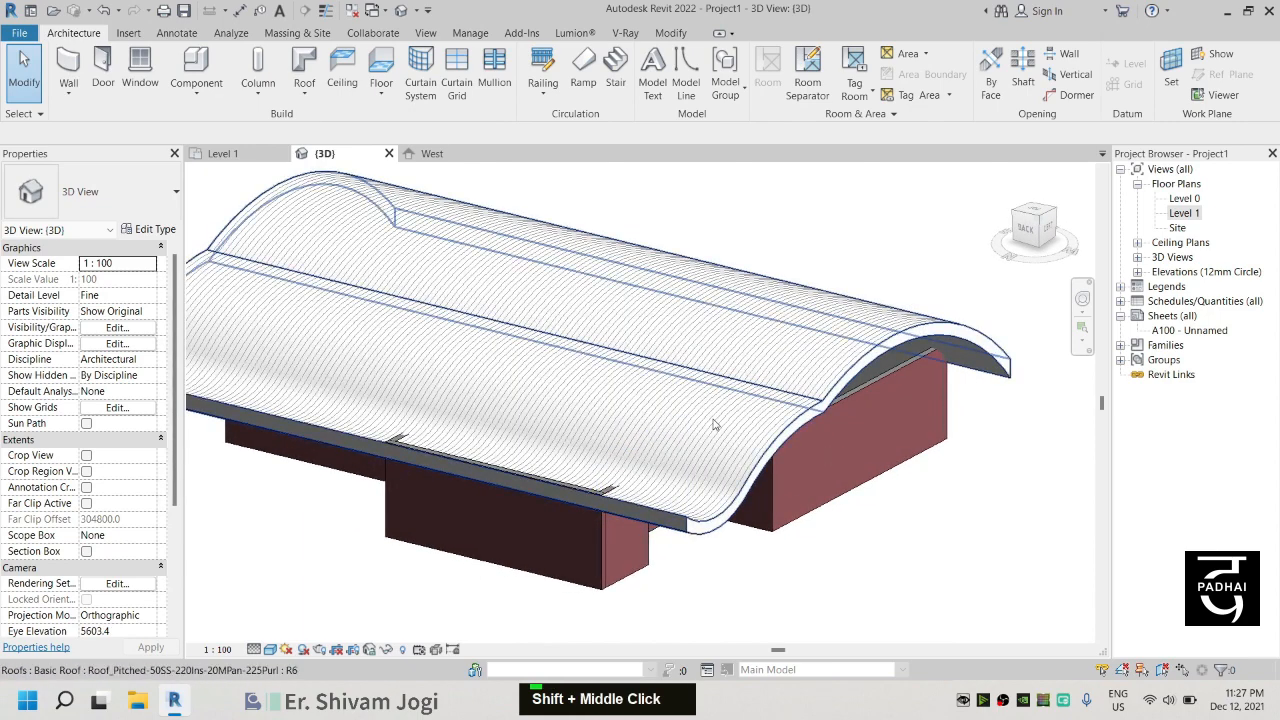
Step: Select the whole building, filter the selection down to the walls, and attach the wall tops to the curved roof
scroll(714, 423, "down", 3)
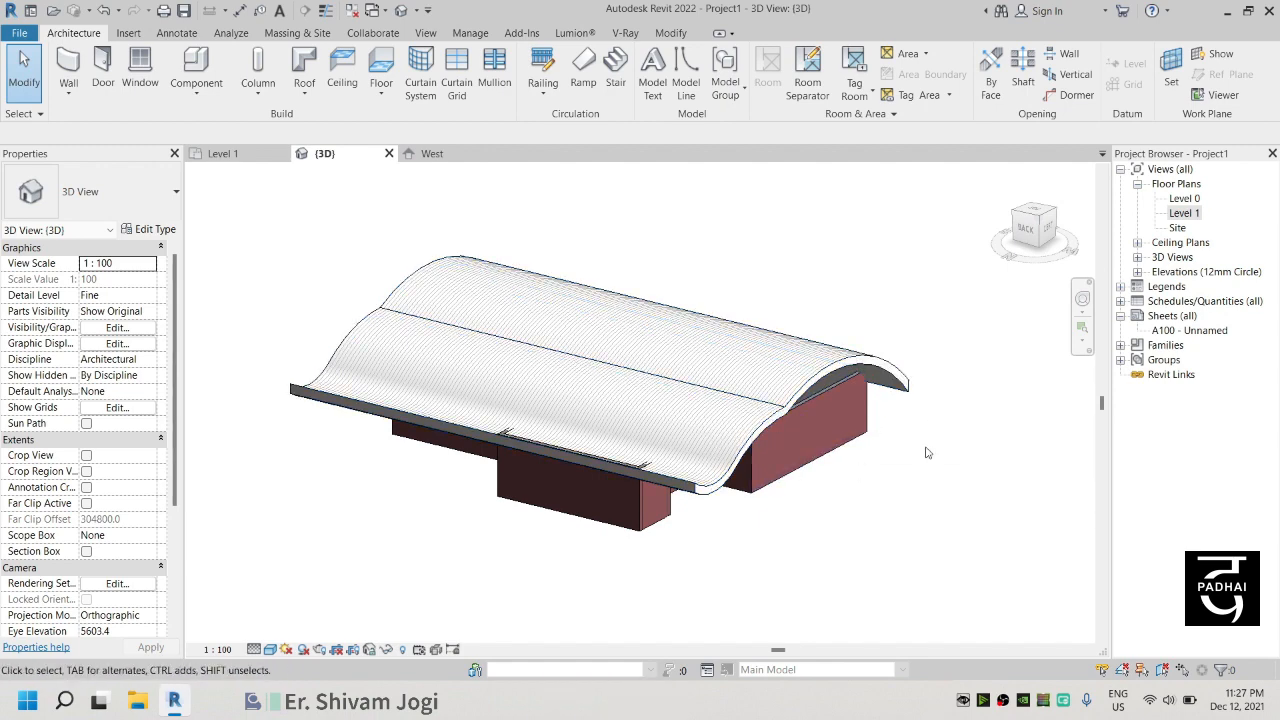
scroll(886, 495, "down", 4)
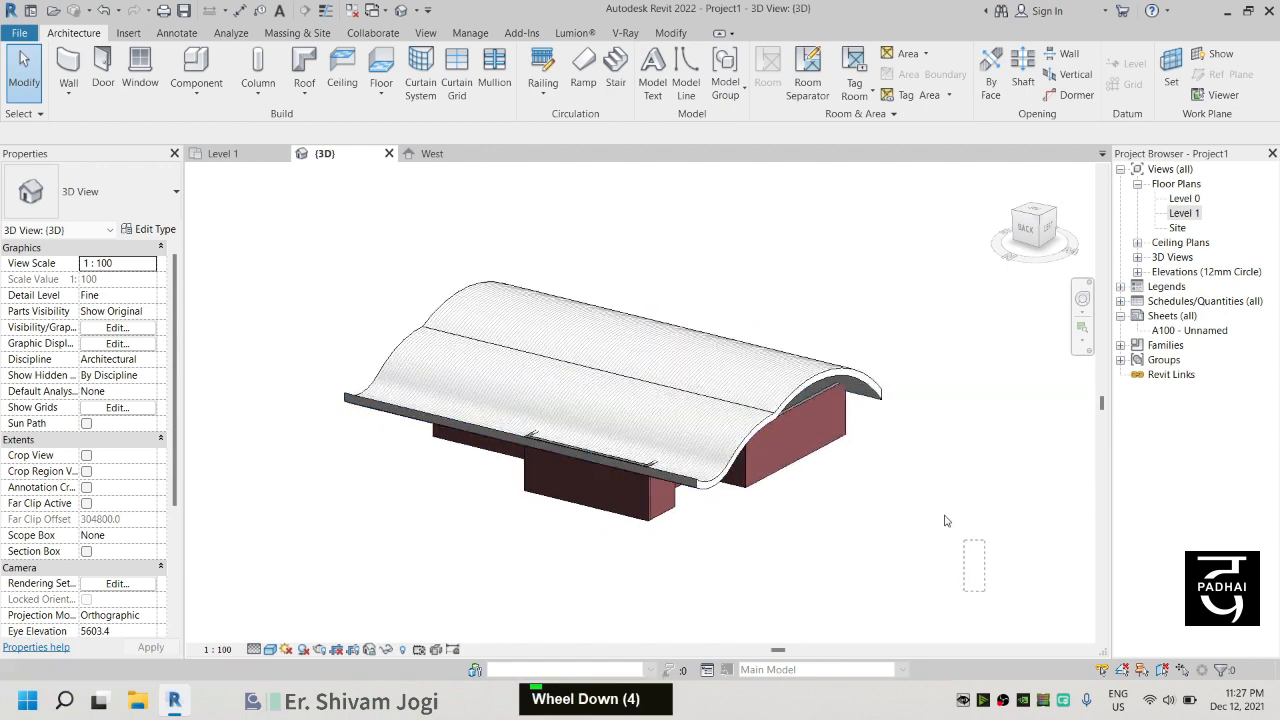
left_click_drag(984, 590, 479, 291)
left_click_drag(335, 255, 335, 255)
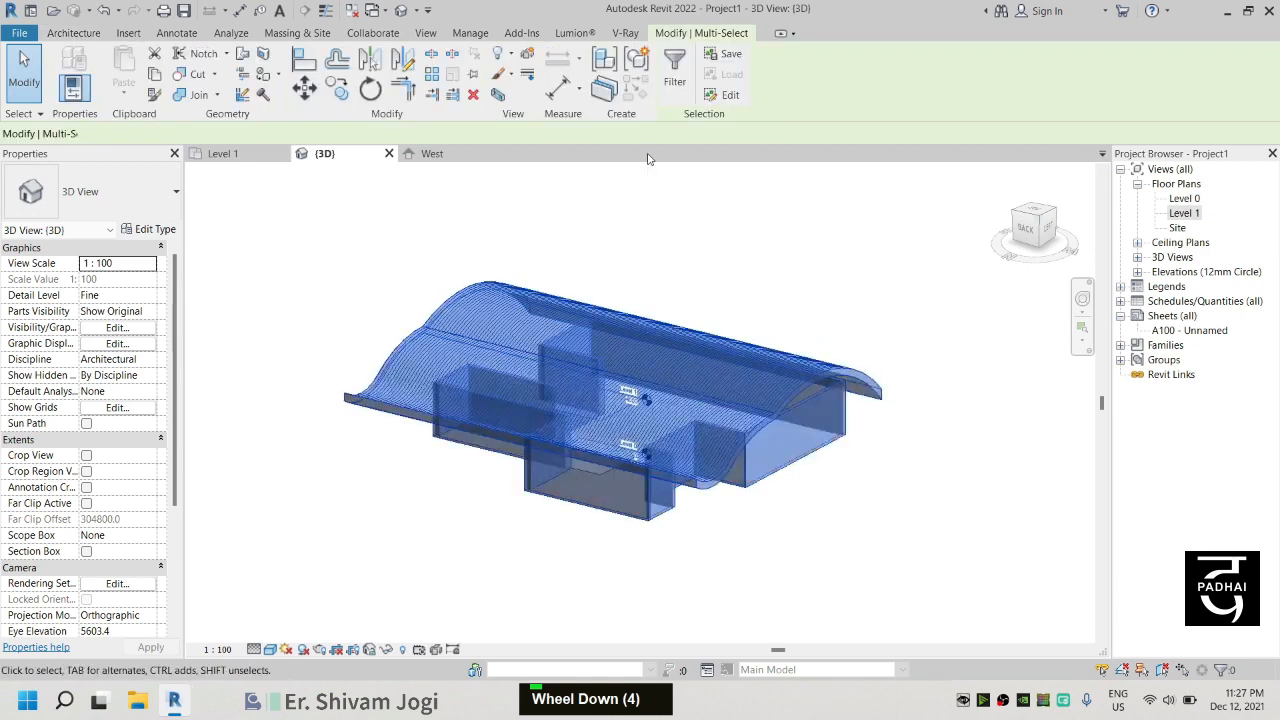
left_click(668, 88)
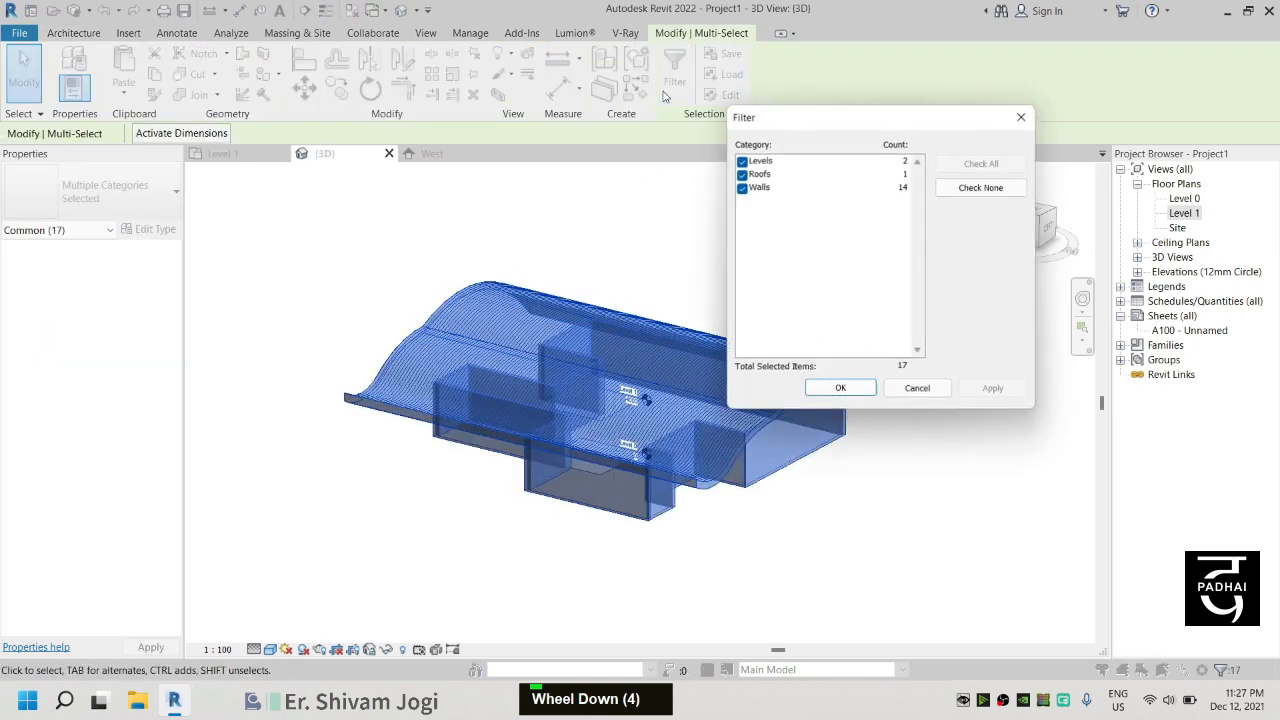
left_click(742, 161)
left_click(743, 189)
left_click(743, 176)
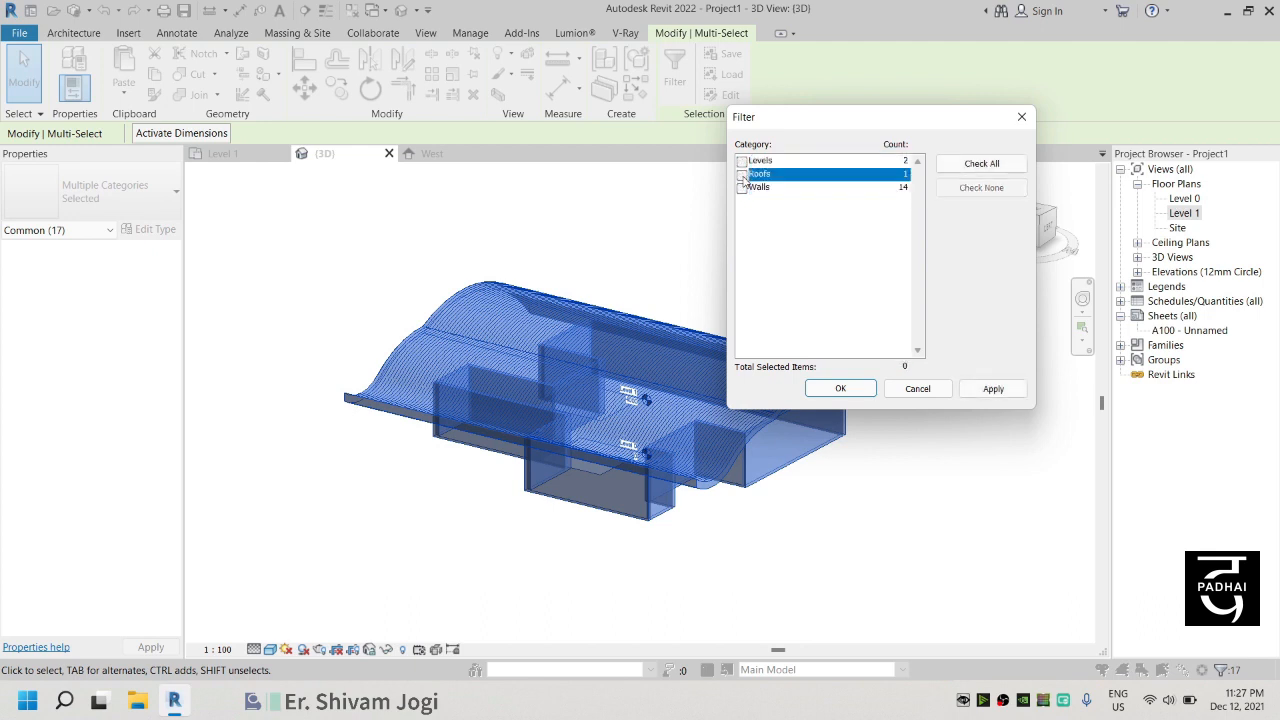
left_click(744, 189)
left_click(866, 392)
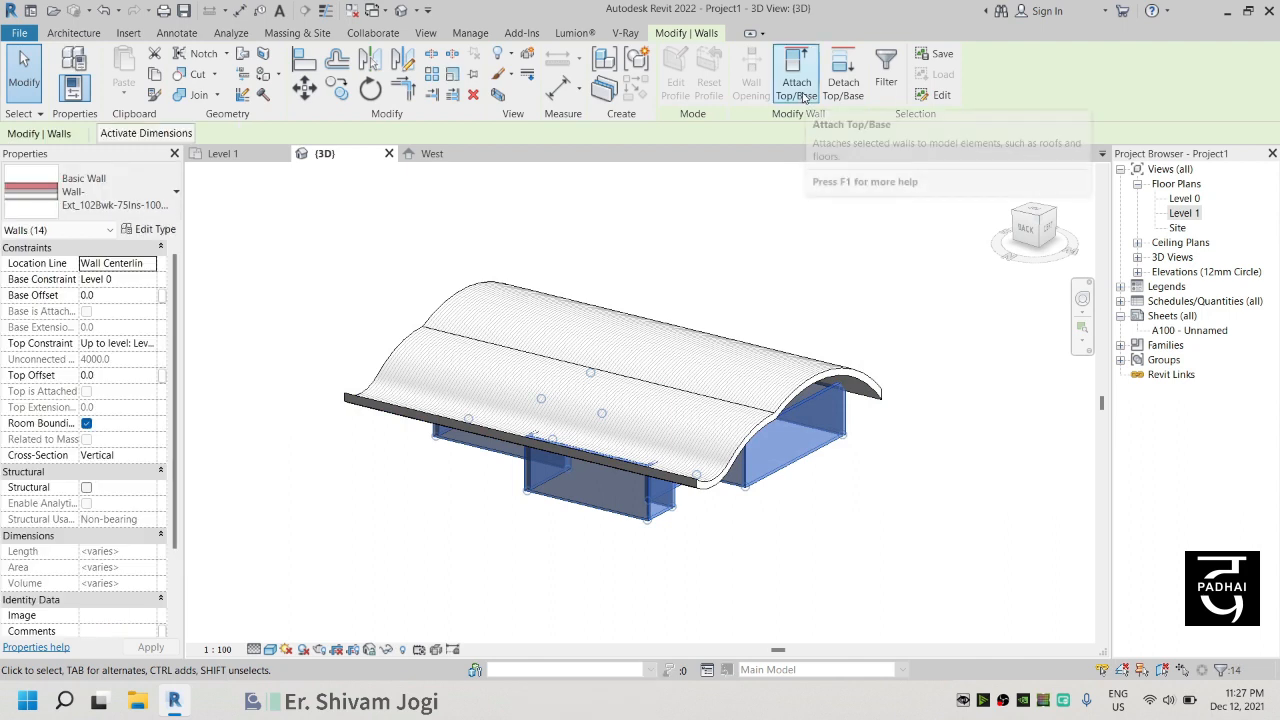
left_click(803, 97)
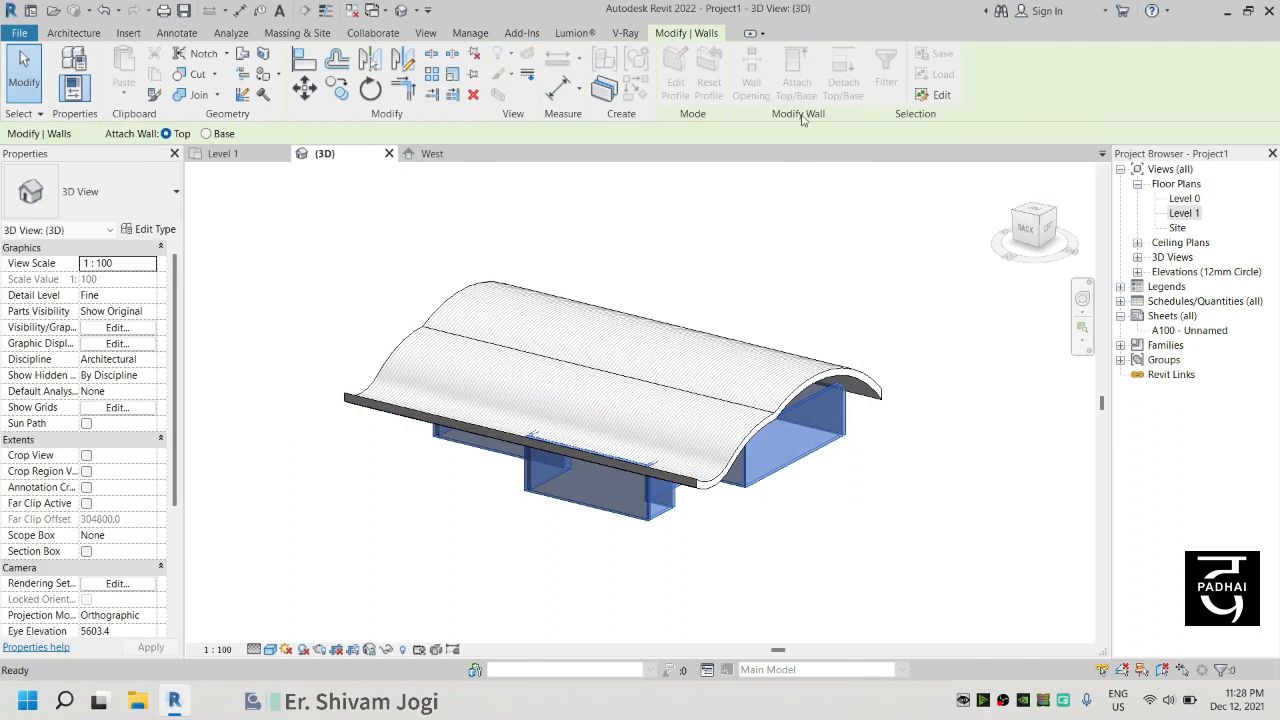
left_click(826, 374)
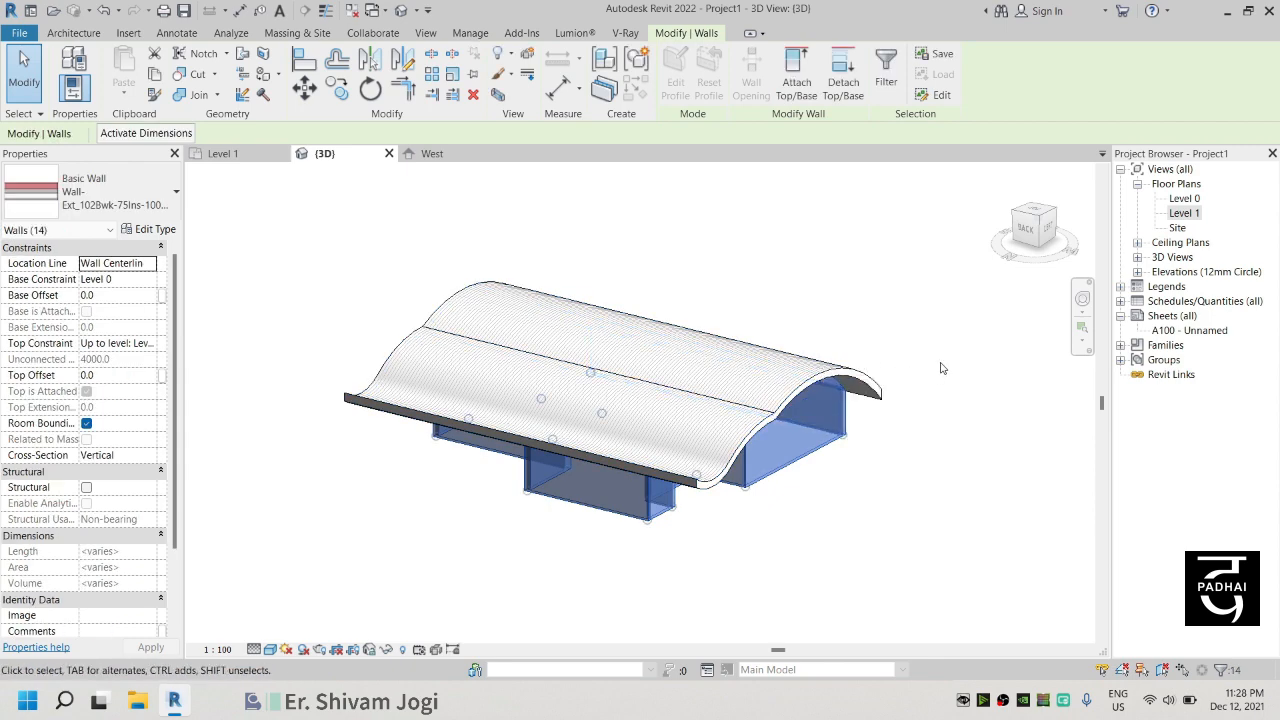
key("Escape")
Step: Examine in 3D how the attached walls meet the curved roof, from several sides and from underneath
middle_click_drag(943, 423, 642, 260, "shift")
middle_click_drag(640, 194, 687, 330, "shift")
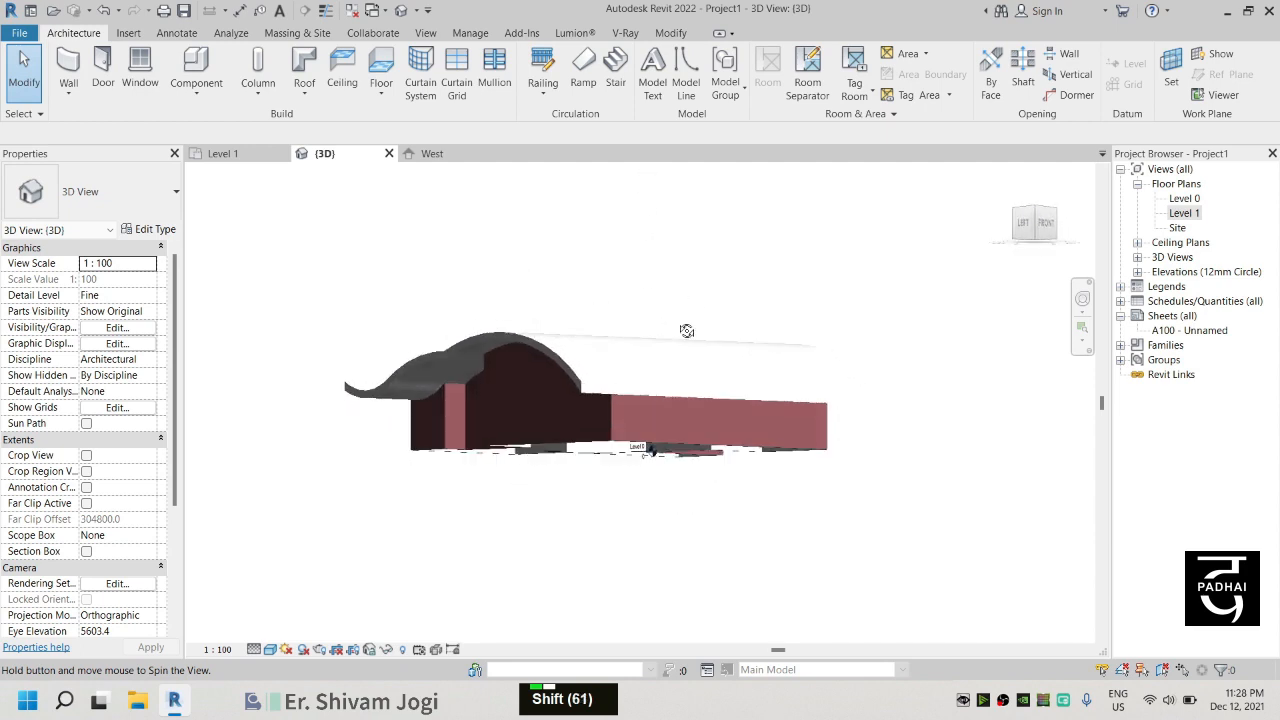
middle_click_drag(893, 387, 812, 338, "shift")
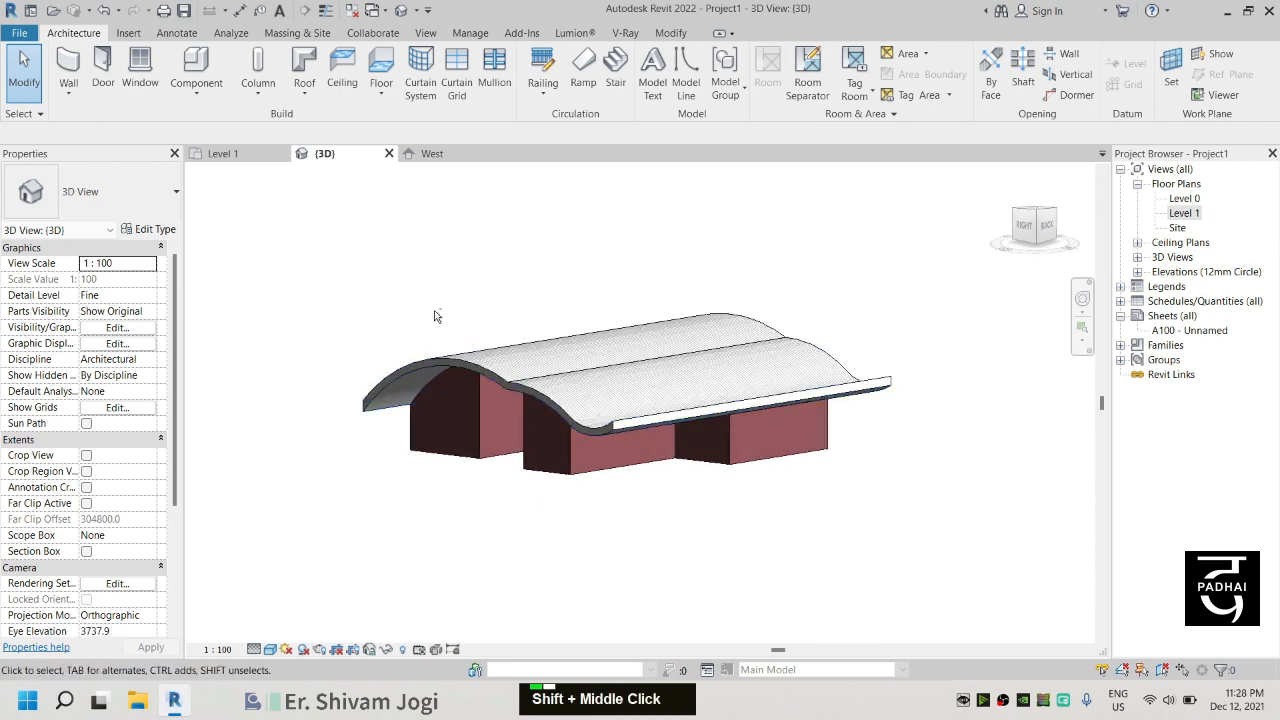
middle_click_drag(437, 320, 718, 325, "shift")
scroll(367, 428, "up", 3)
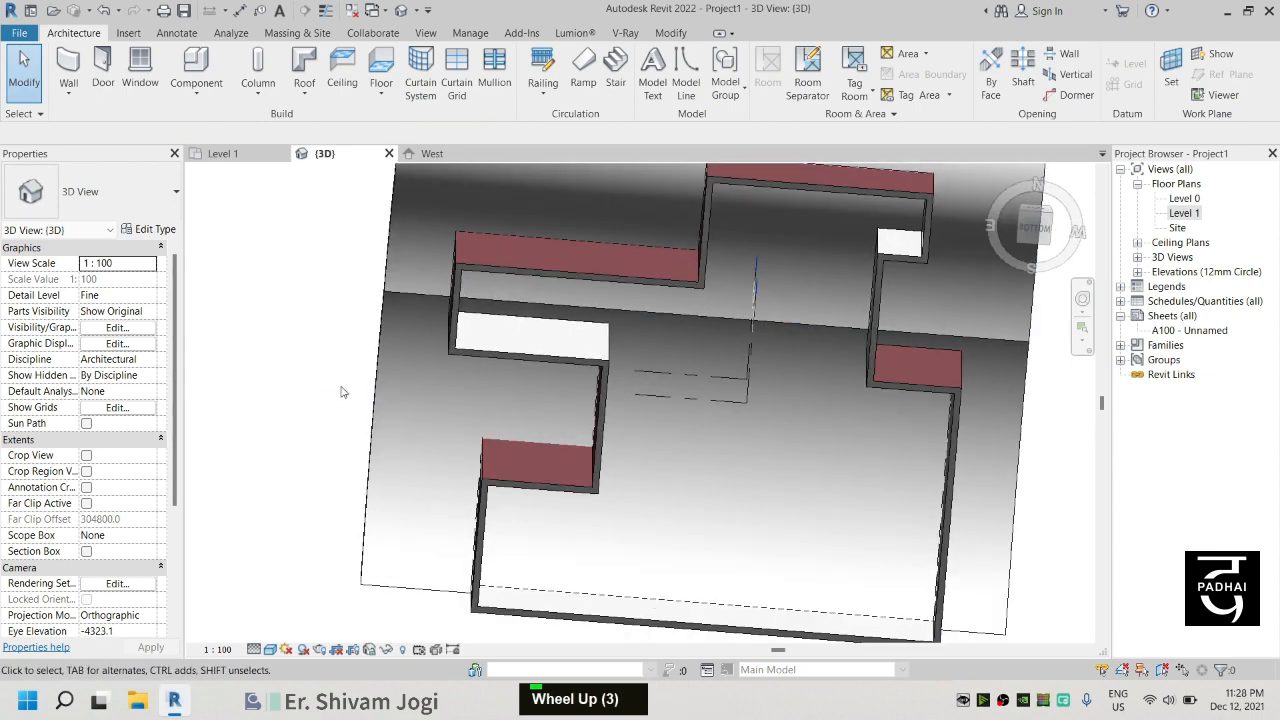
scroll(595, 352, "down", 3, "shift")
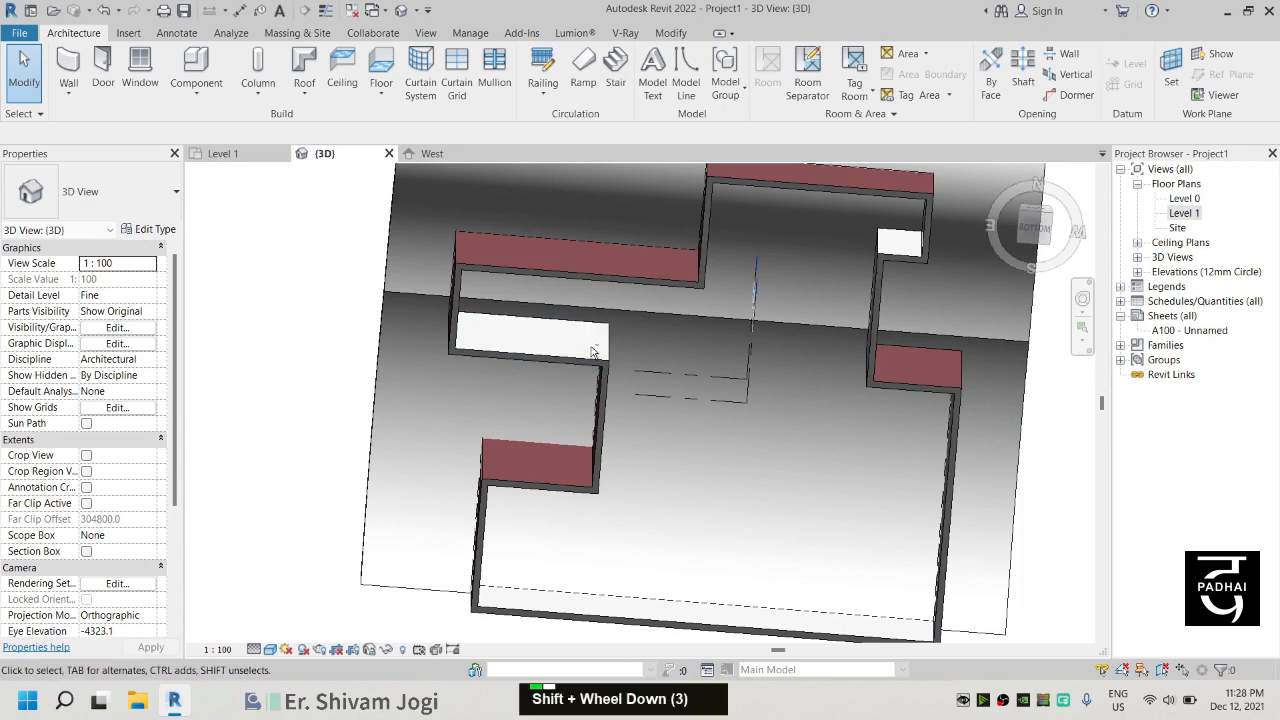
middle_click_drag(595, 352, 562, 467, "shift")
left_click(562, 467)
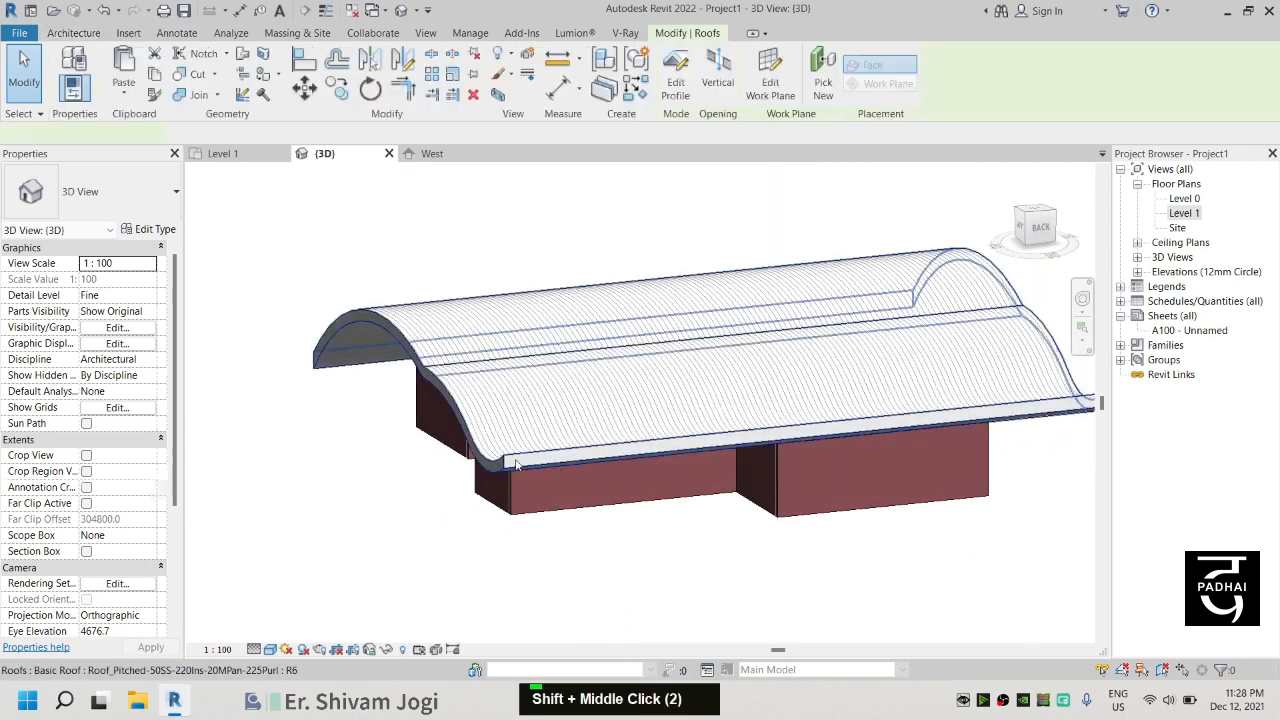
left_click(353, 293)
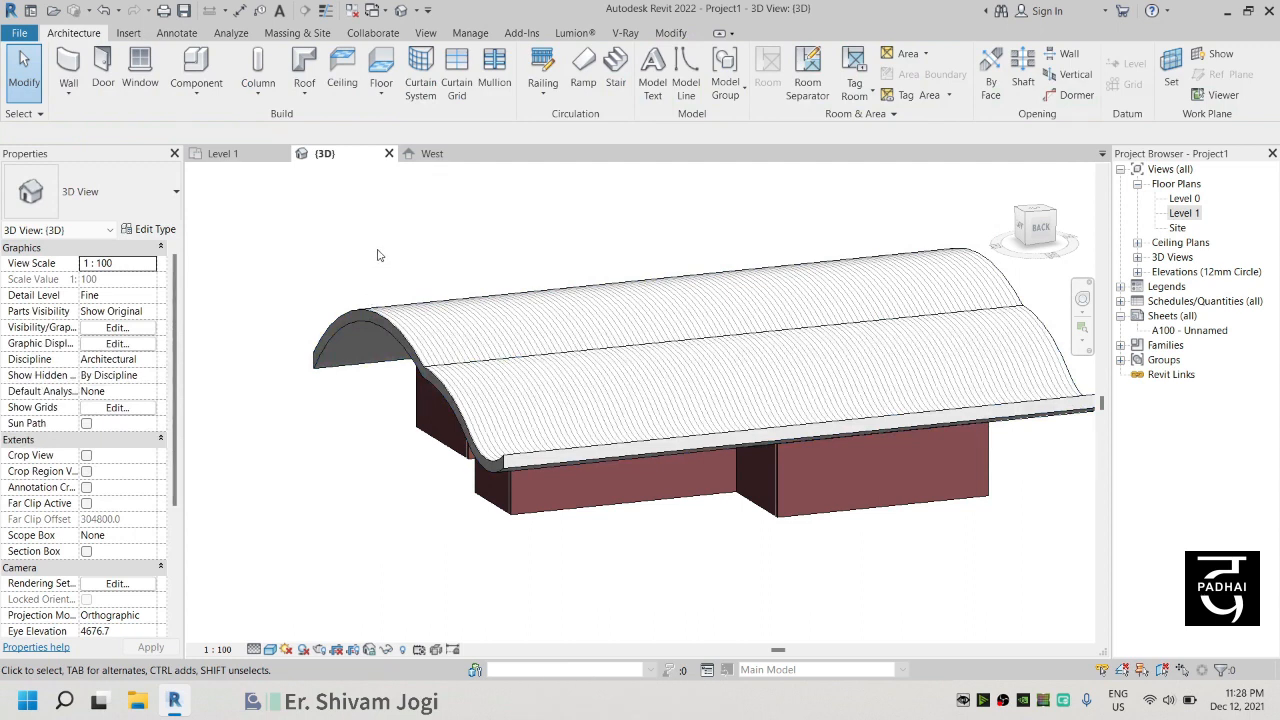
Step: Start a vertical opening sketch on the curved roof in the Site plan
left_click(240, 158)
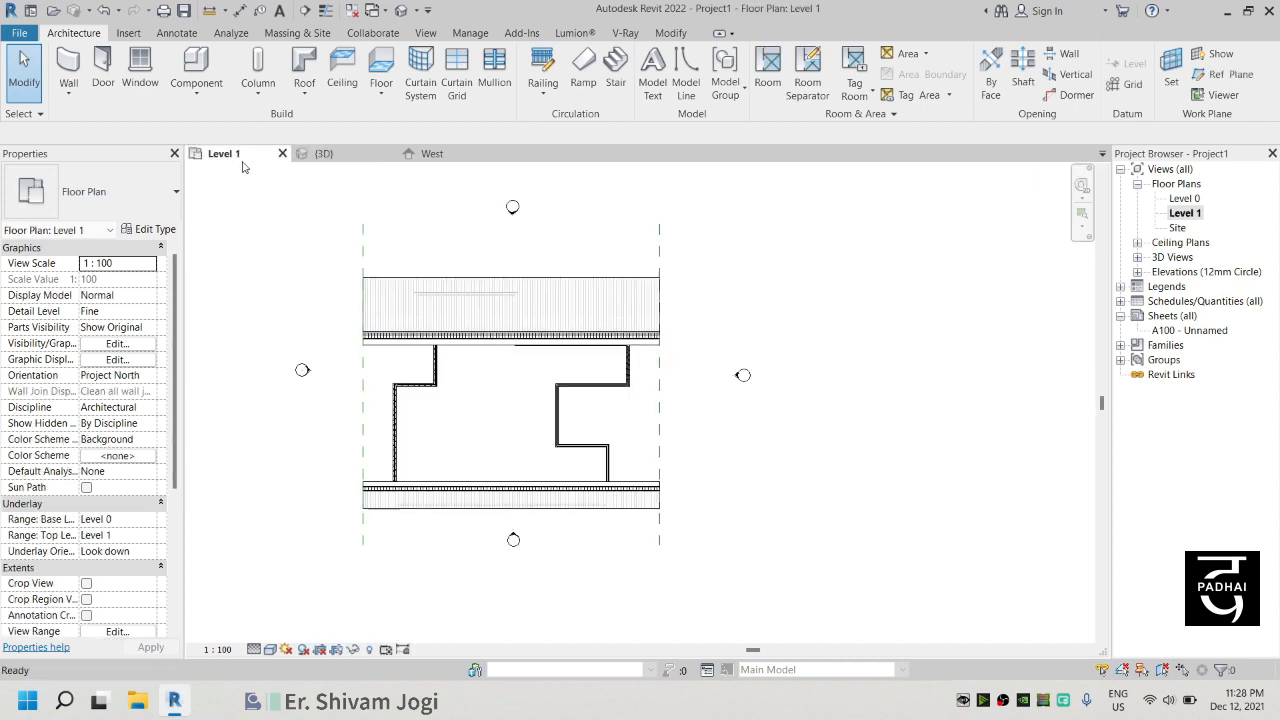
left_click(448, 314)
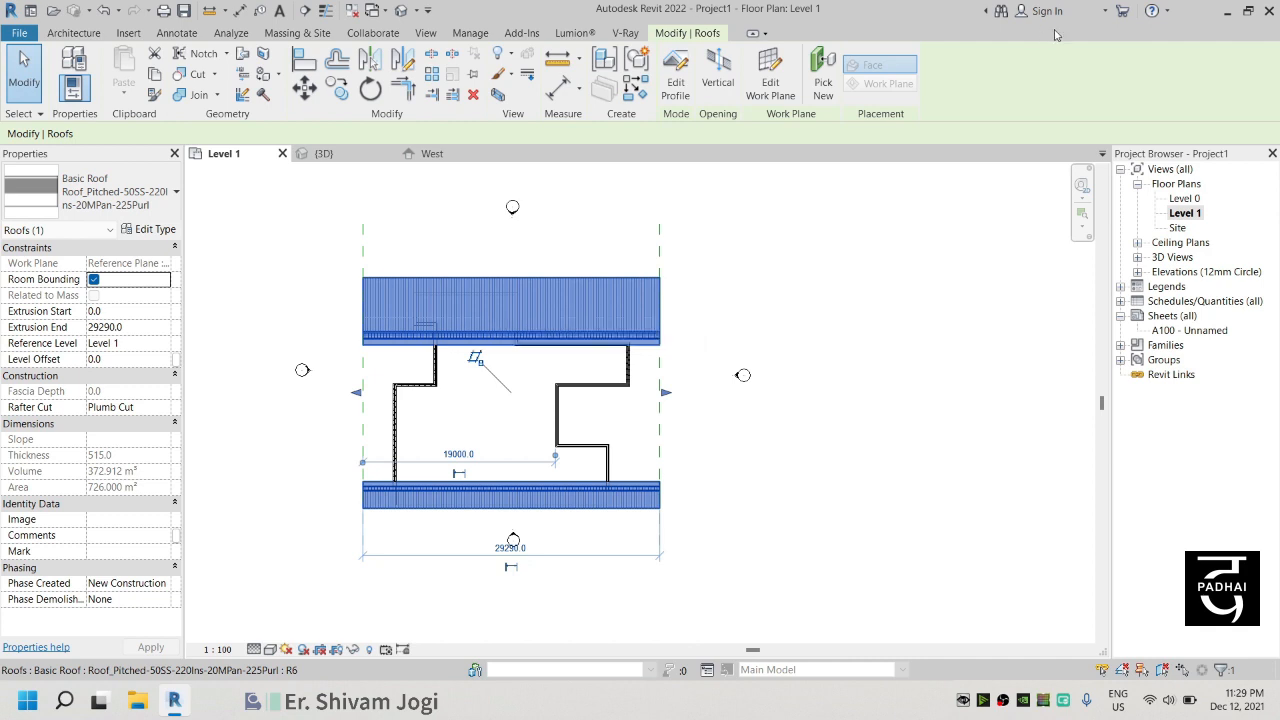
double_click(1180, 230)
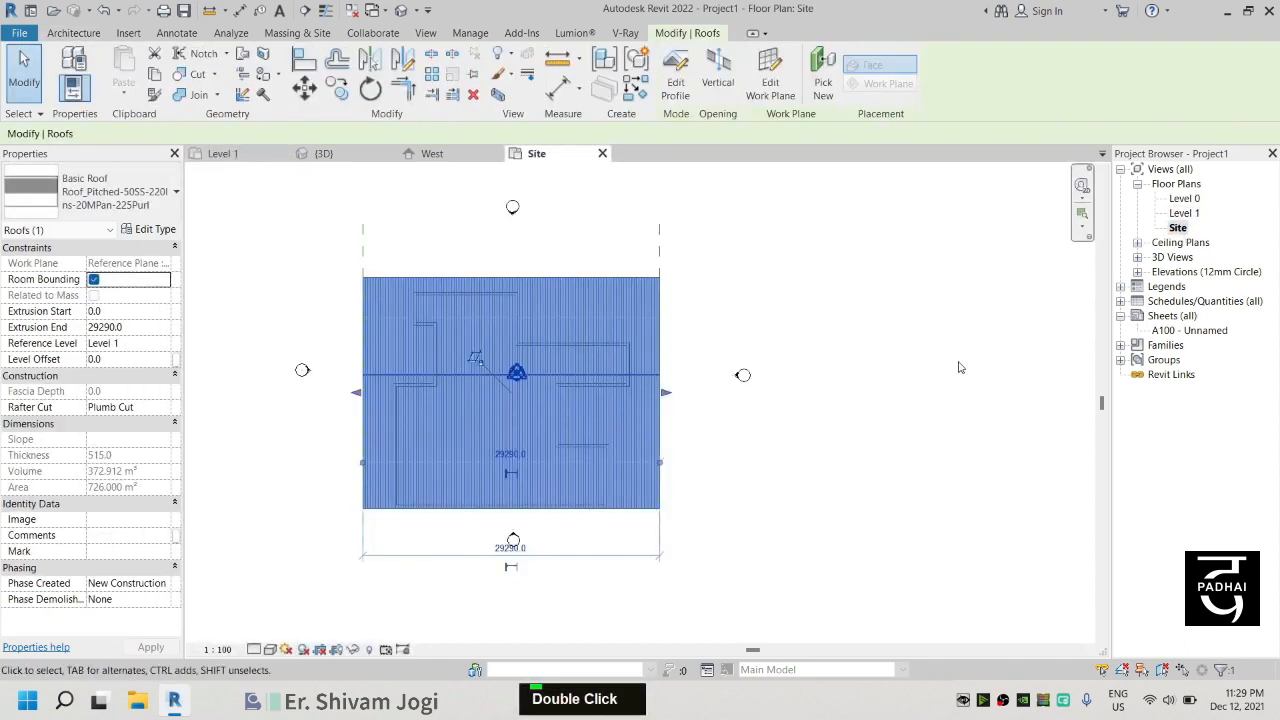
left_click(815, 411)
left_click(523, 306)
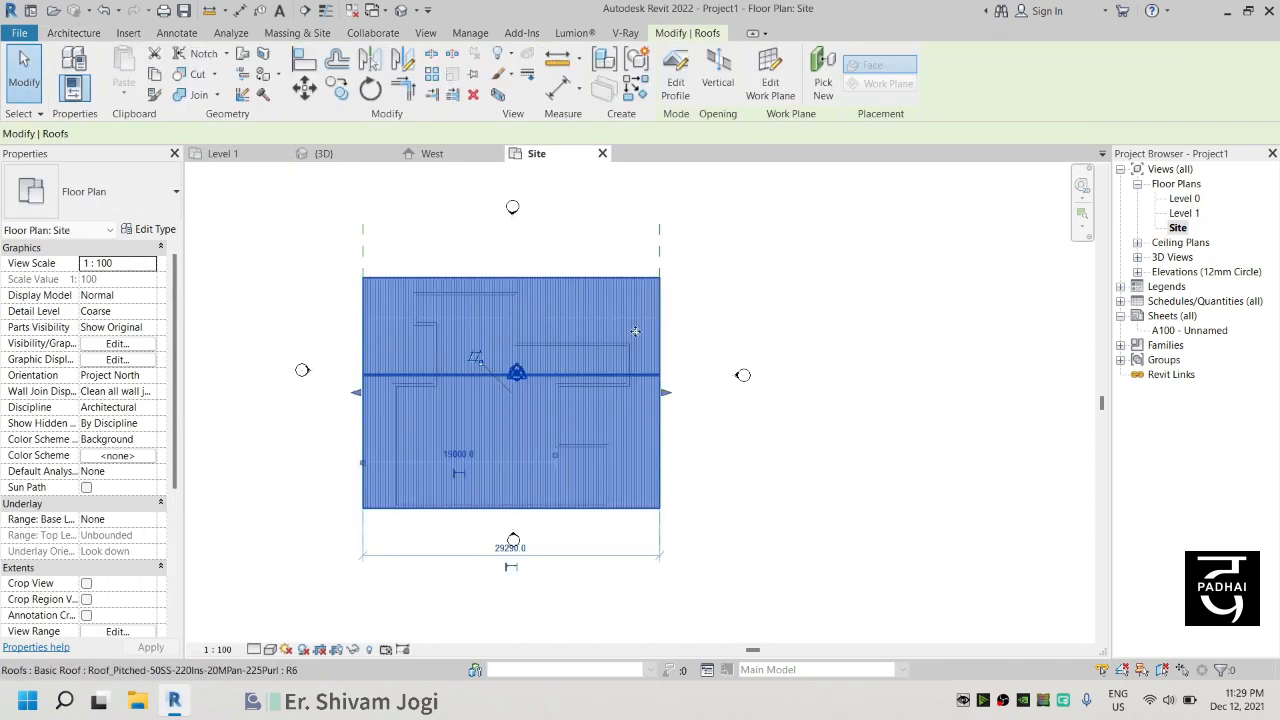
left_click(798, 343)
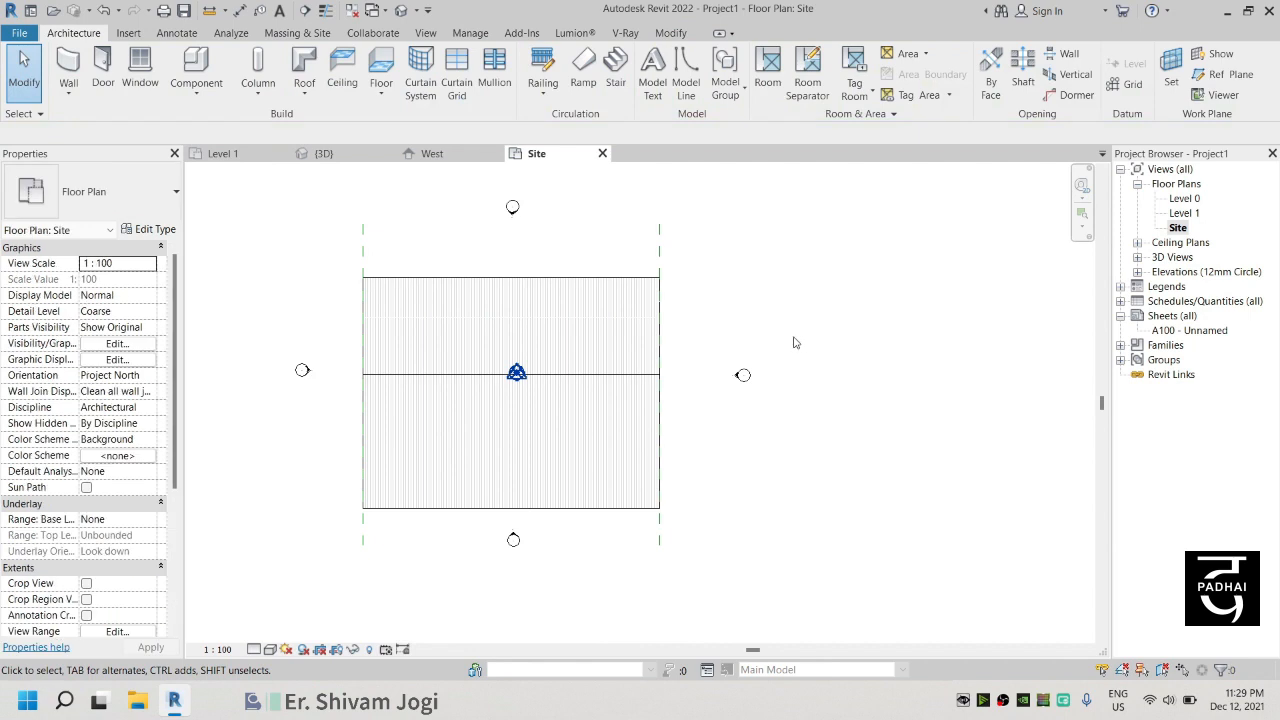
left_click(568, 303)
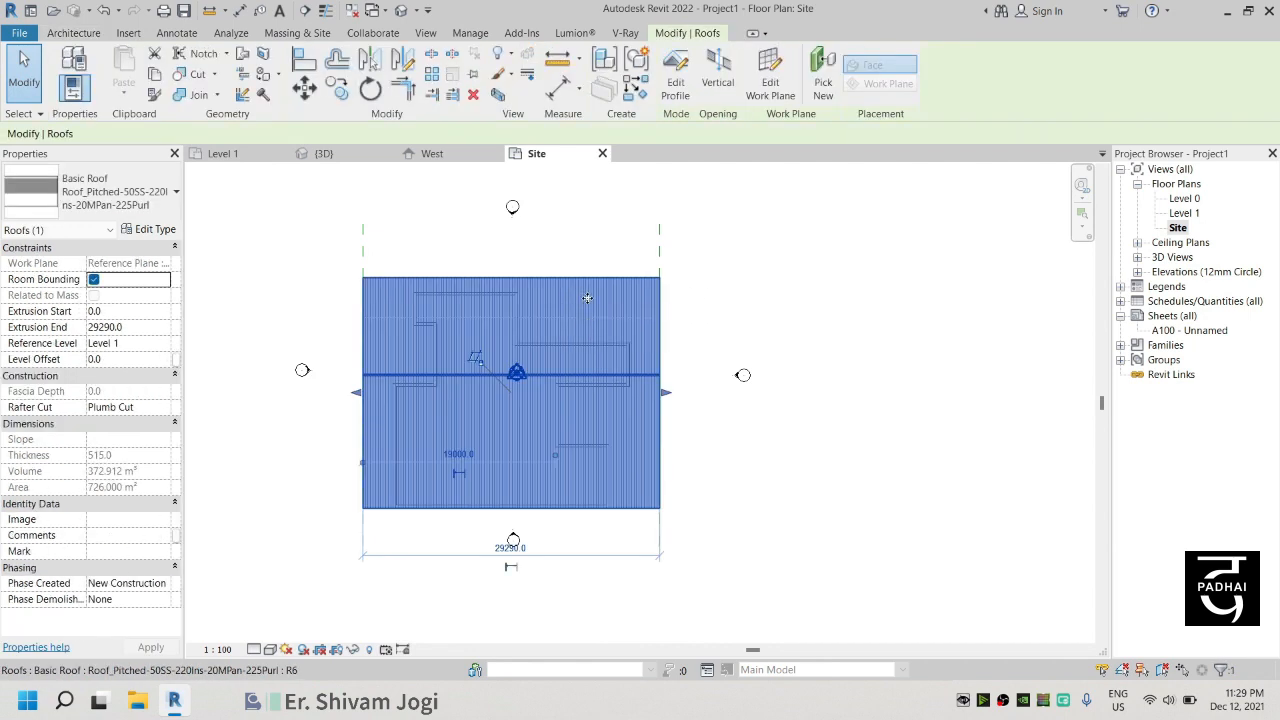
left_click(722, 80)
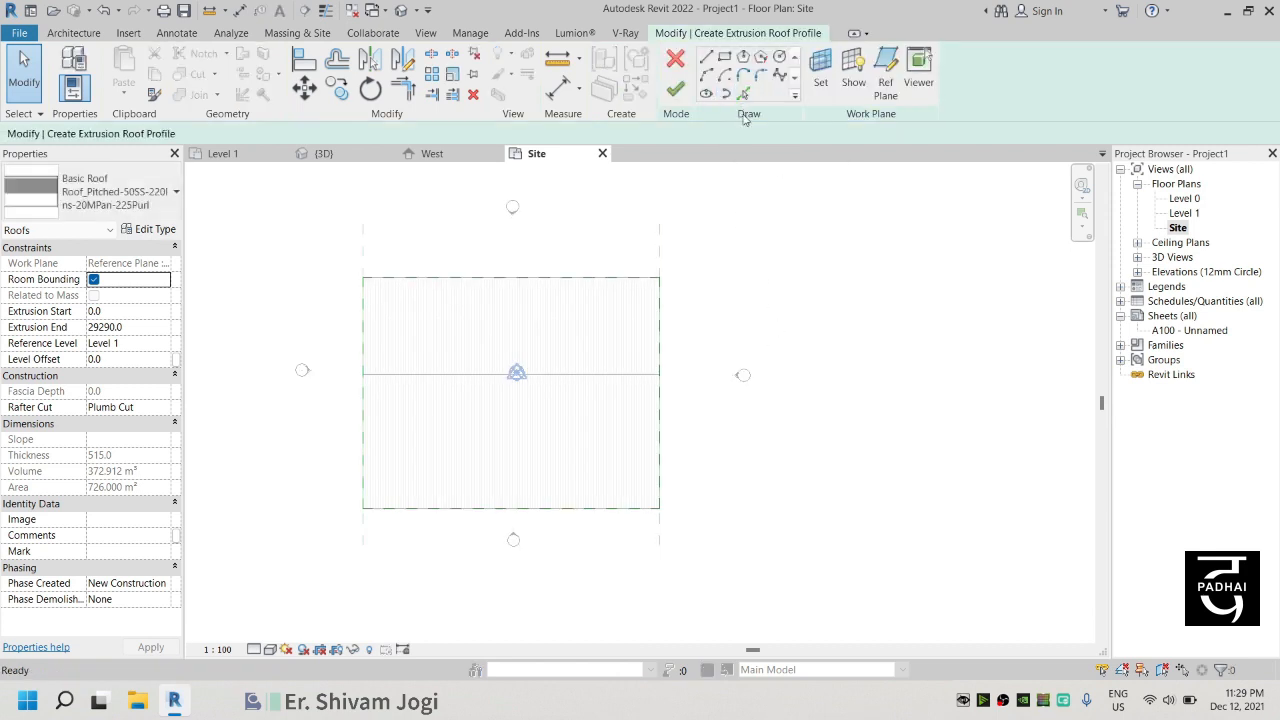
Step: Switch the Site plan's visual style to Wireframe to reveal the walls beneath the roof
scroll(425, 332, "up", 4)
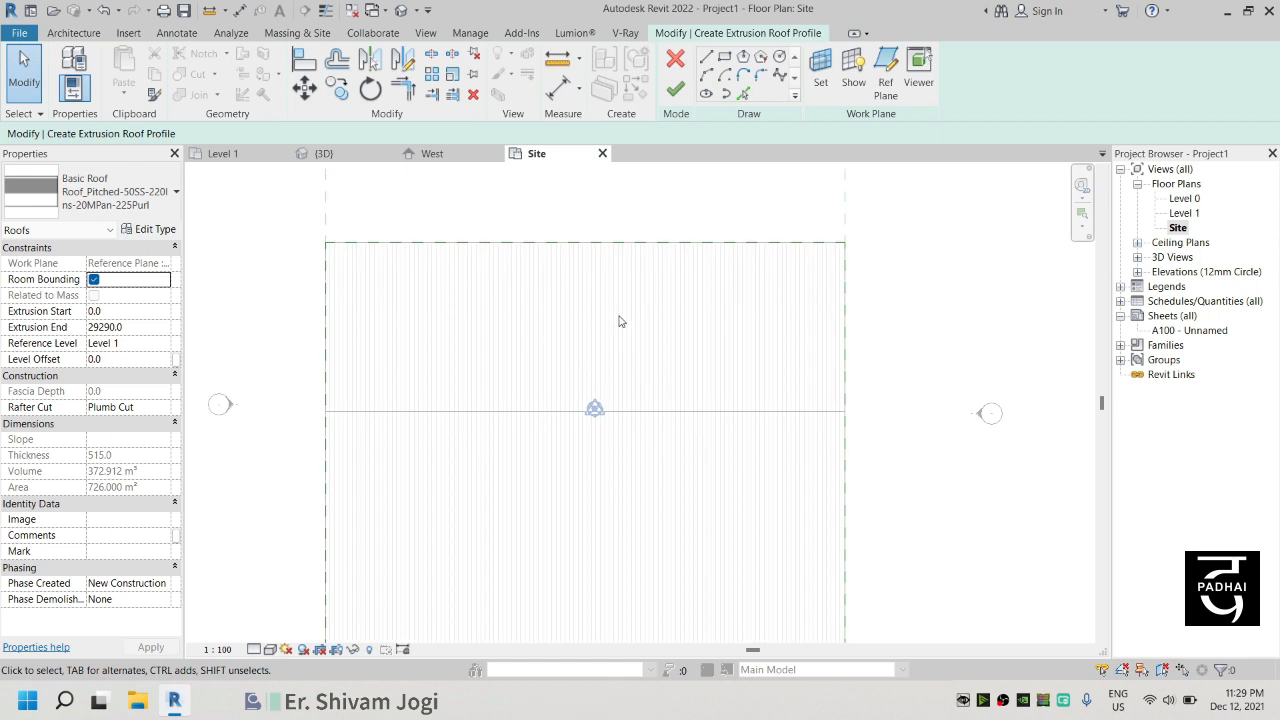
left_click(255, 649)
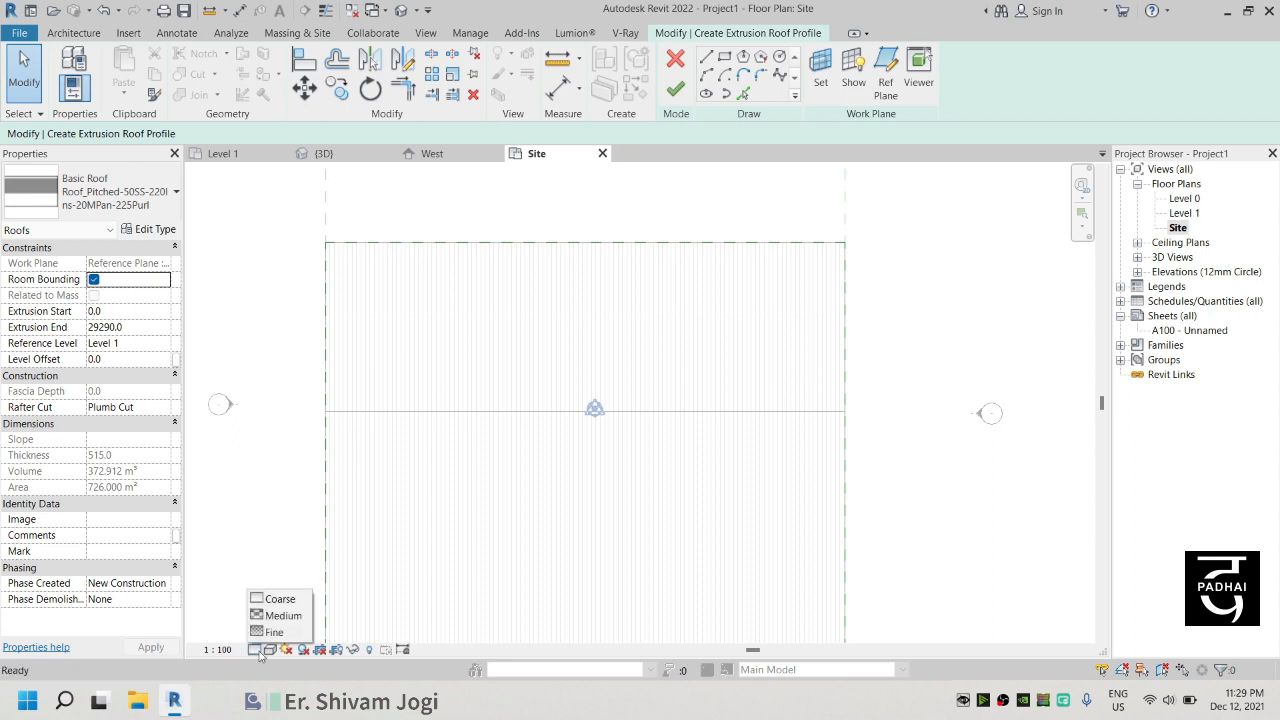
left_click(270, 649)
left_click(314, 566)
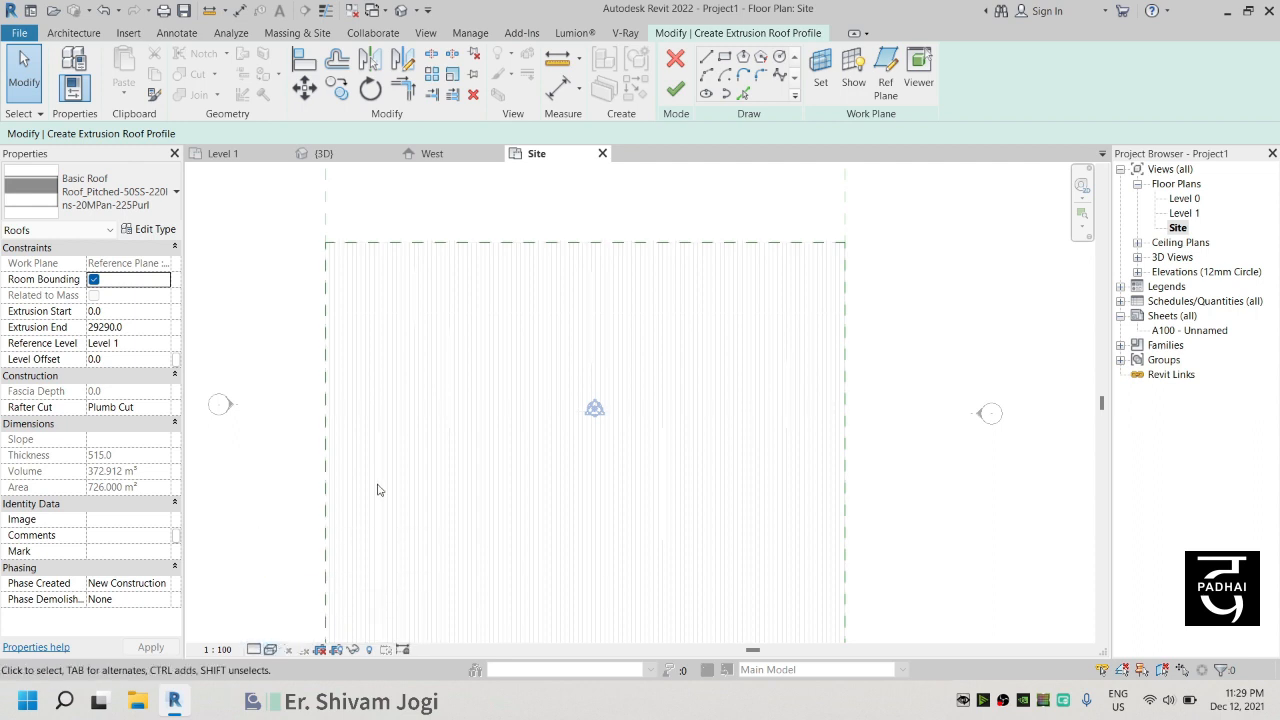
scroll(490, 325, "up", 8)
scroll(530, 376, "up", 1)
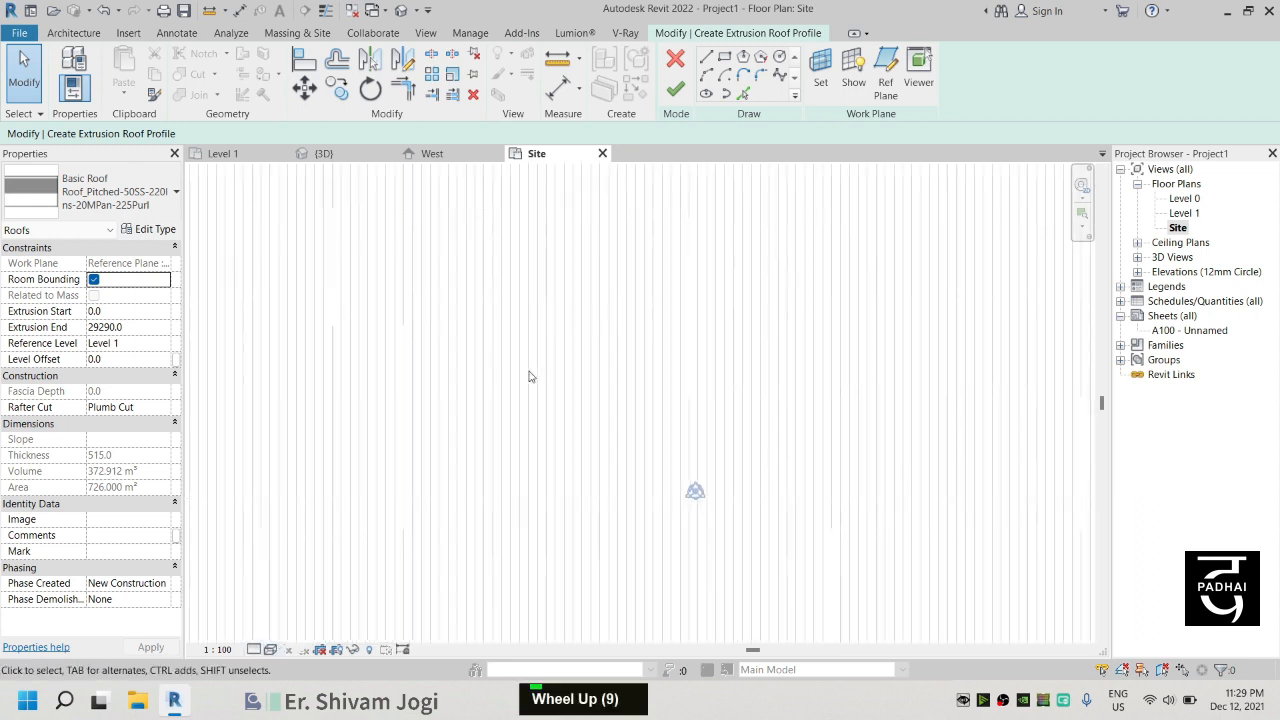
scroll(529, 375, "down", 2)
middle_click_drag(512, 375, 563, 377)
middle_click(560, 373)
middle_click(560, 373)
scroll(537, 363, "up", 2)
scroll(515, 351, "up", 3)
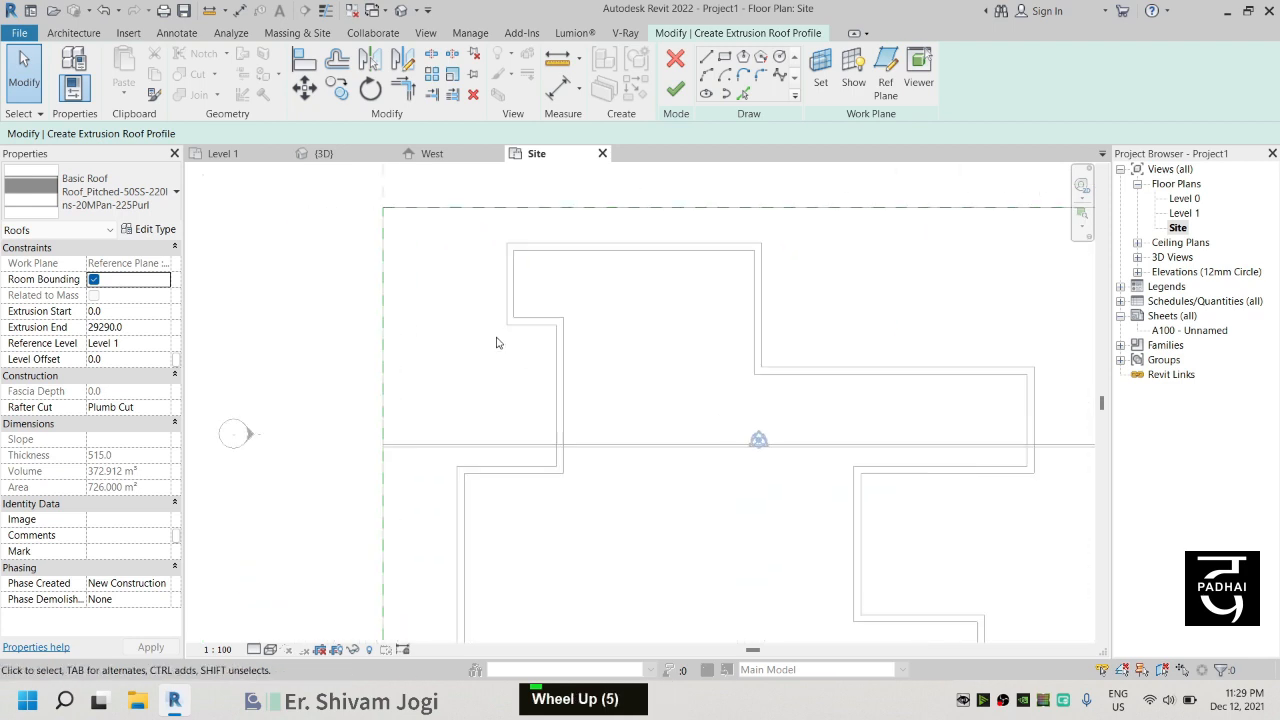
Step: Sketch two rectangular openings outside the walls, one over the roof's northwest edge and one about 15300 by 7600 mm at the northeast corner
left_click(727, 58)
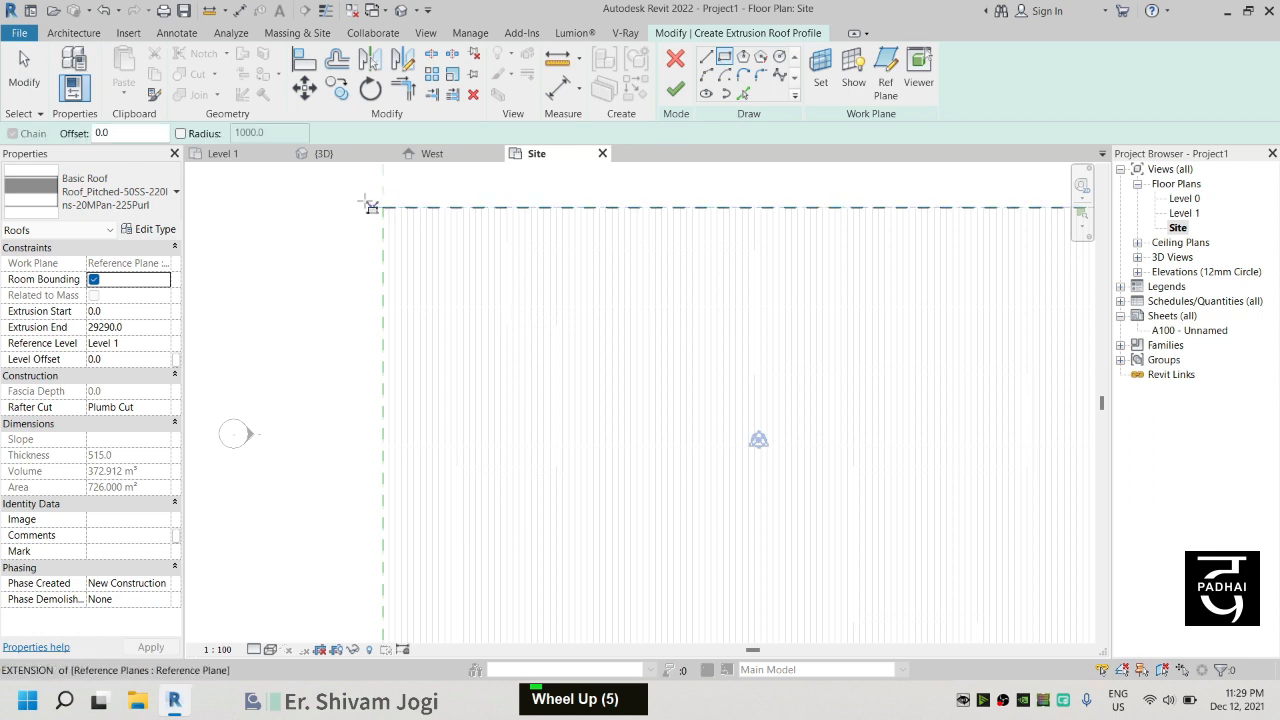
left_click(339, 180)
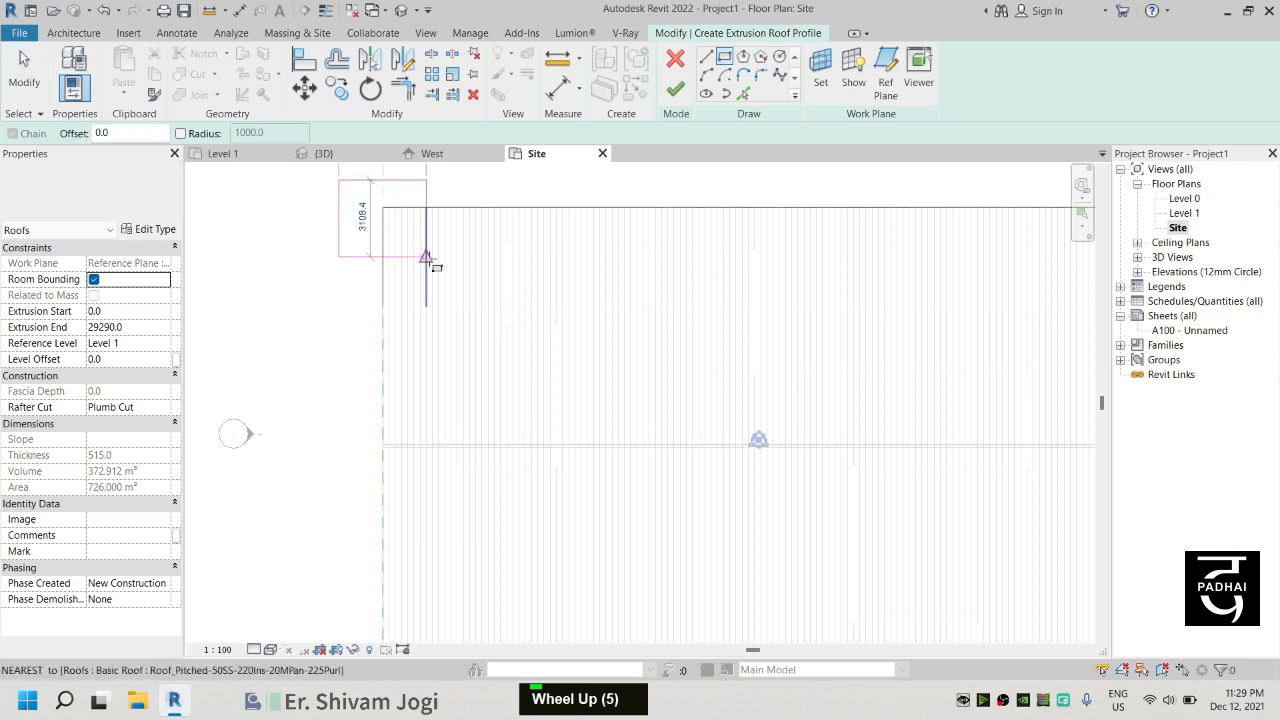
left_click(486, 418)
scroll(519, 388, "down", 1)
middle_click_drag(526, 398, 386, 466)
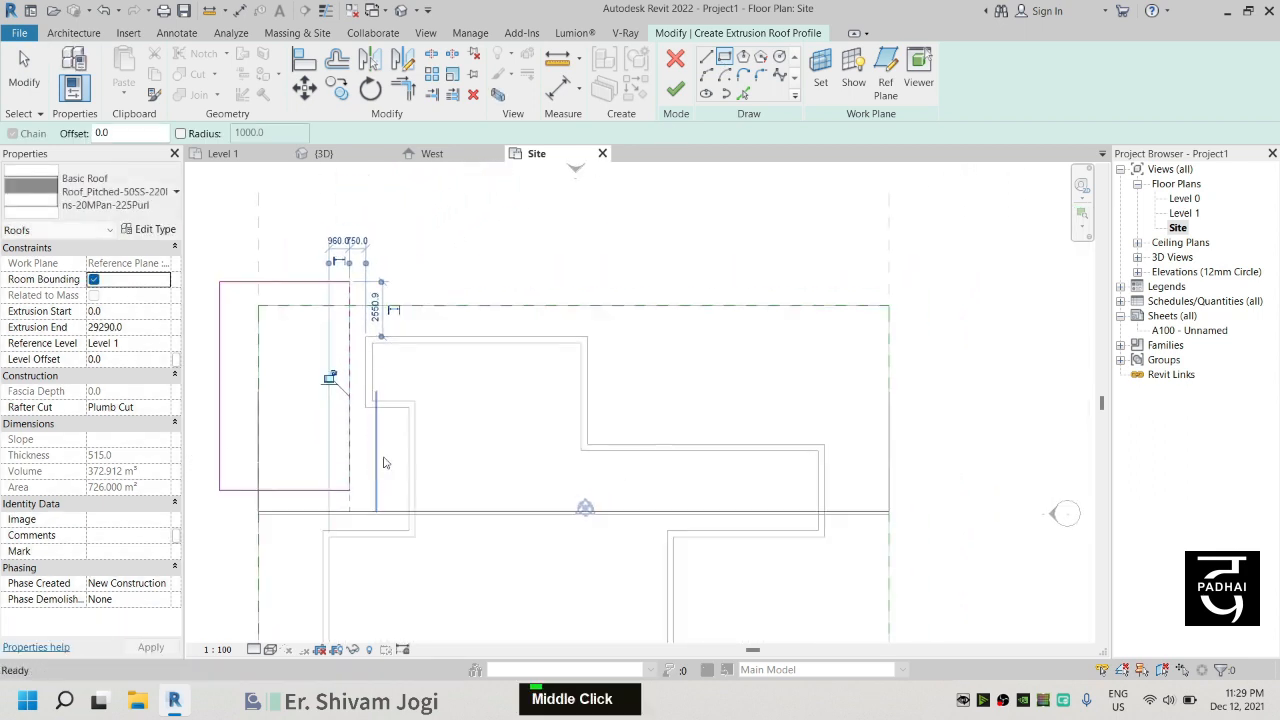
left_click(601, 263)
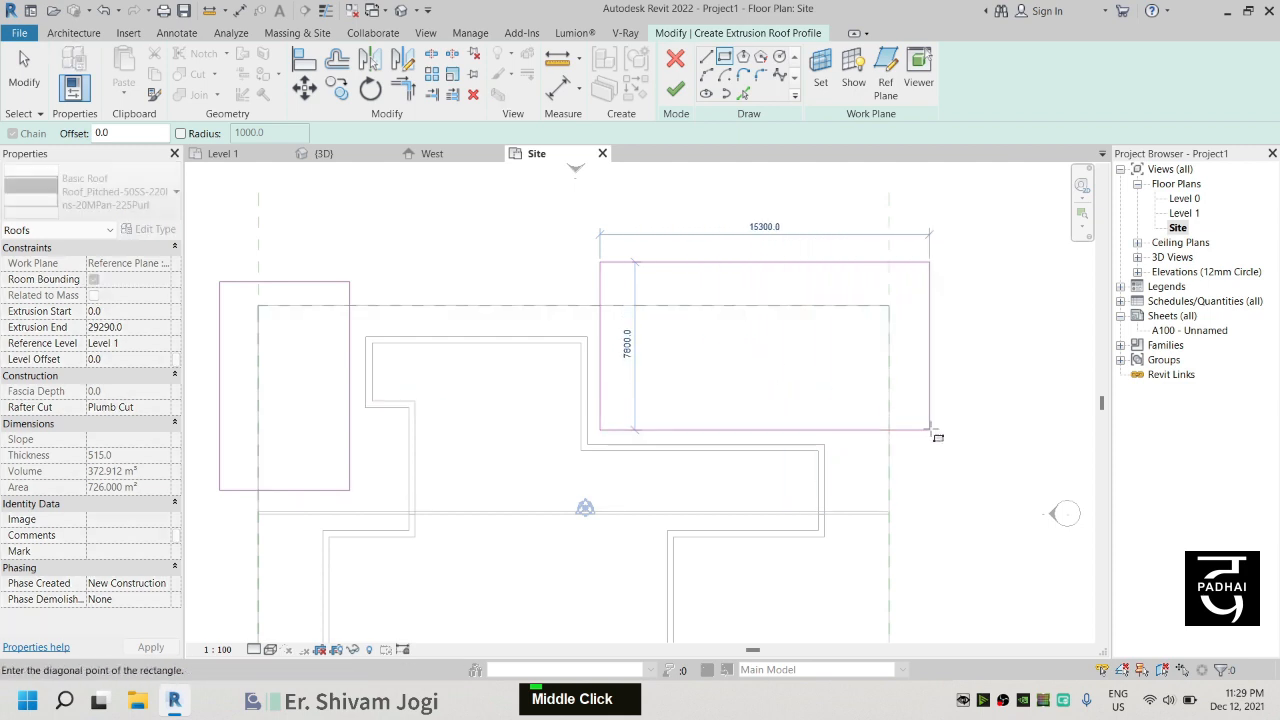
left_click(938, 425)
Step: Sketch a rectangular opening about 4000 mm deep over the east wall recess and another over the roof's southeast corner
scroll(937, 429, "down", 1)
mouse_move(833, 417)
middle_mouse_down()
mouse_move(812, 448)
mouse_move(643, 209)
mouse_move(580, 363)
middle_mouse_up()
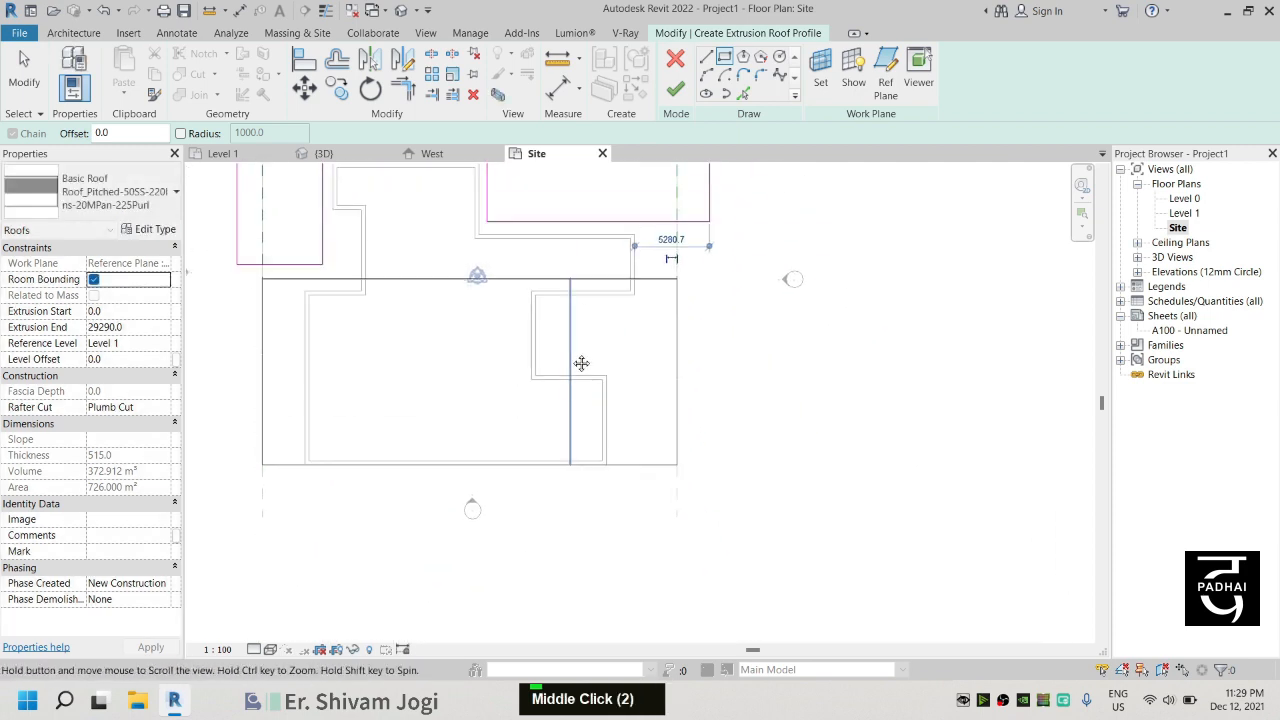
scroll(551, 309, "up", 2)
left_click(805, 381)
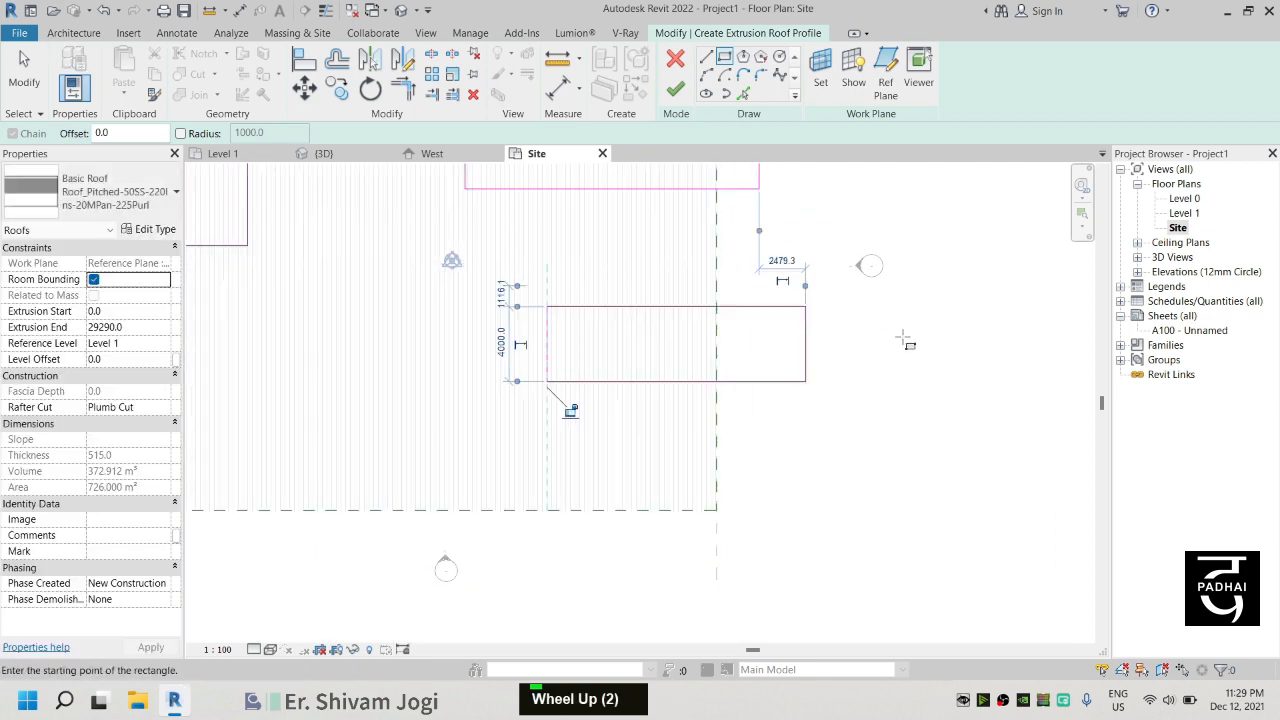
scroll(915, 373, "down", 2)
left_click(704, 393)
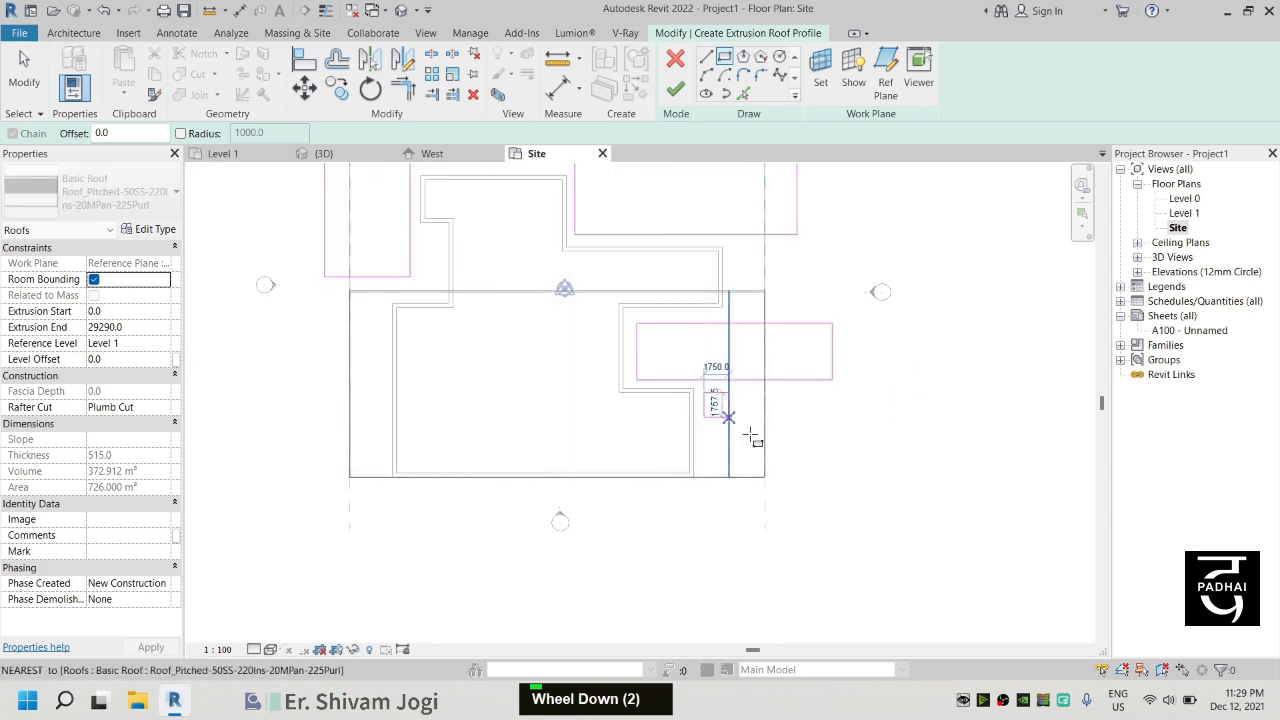
left_click(797, 506)
Step: Sketch a rectangular opening over the roof's southwest corner, just outside the west wall
scroll(300, 370, "up", 3)
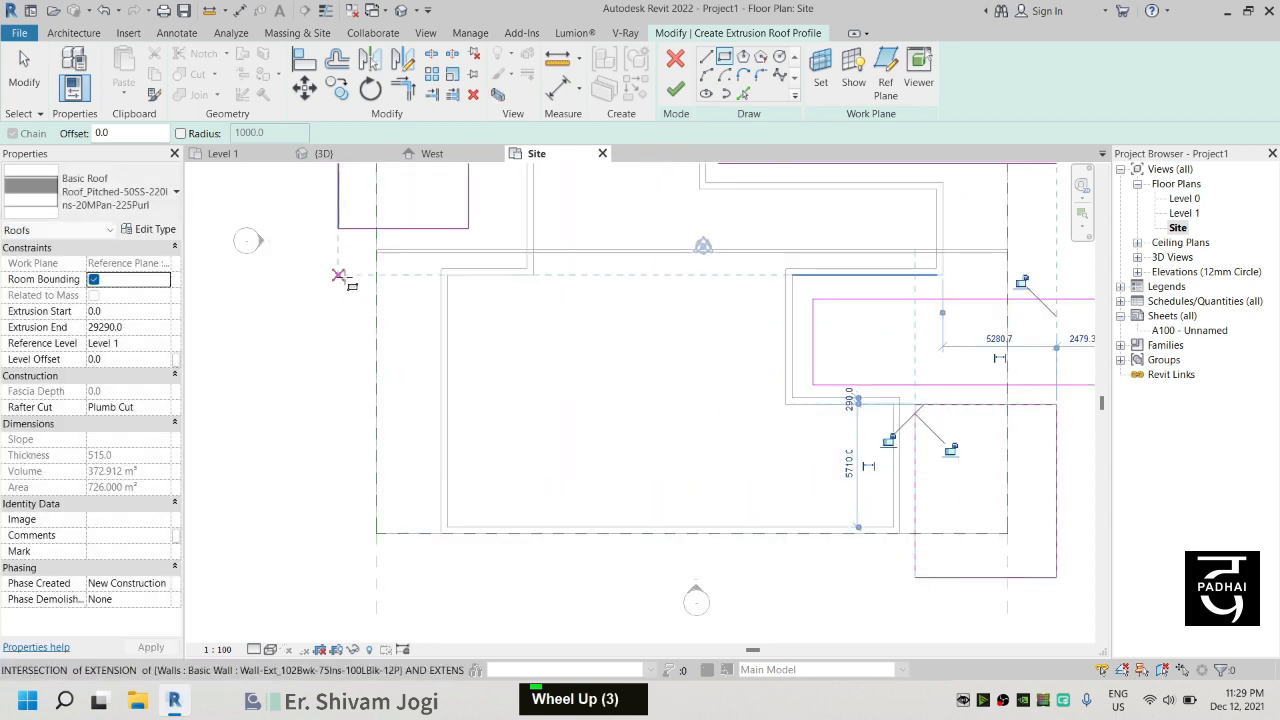
left_click(318, 323)
left_click(421, 577)
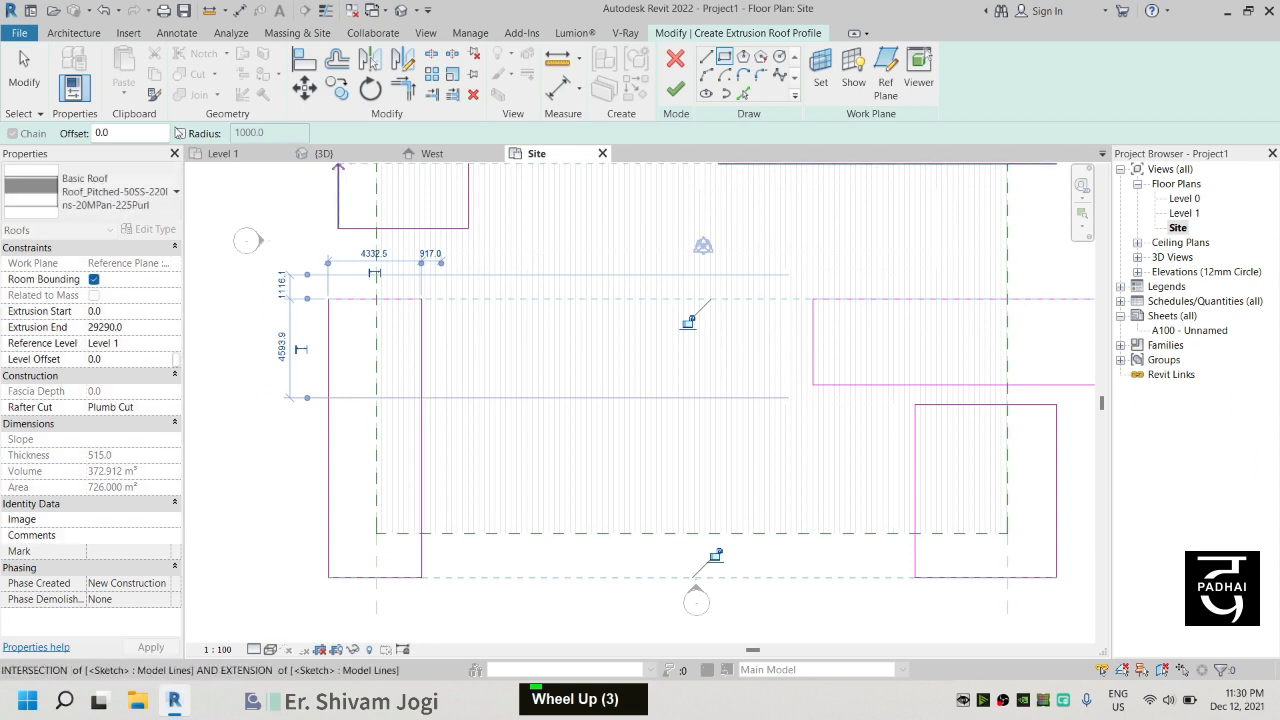
Step: Move the upper edge of the southeast corner rectangle up to align with the lower edge of the east recess rectangle
key("Escape")
key("Escape")
middle_click(773, 429)
middle_click_drag(773, 429, 709, 449)
left_click(696, 428)
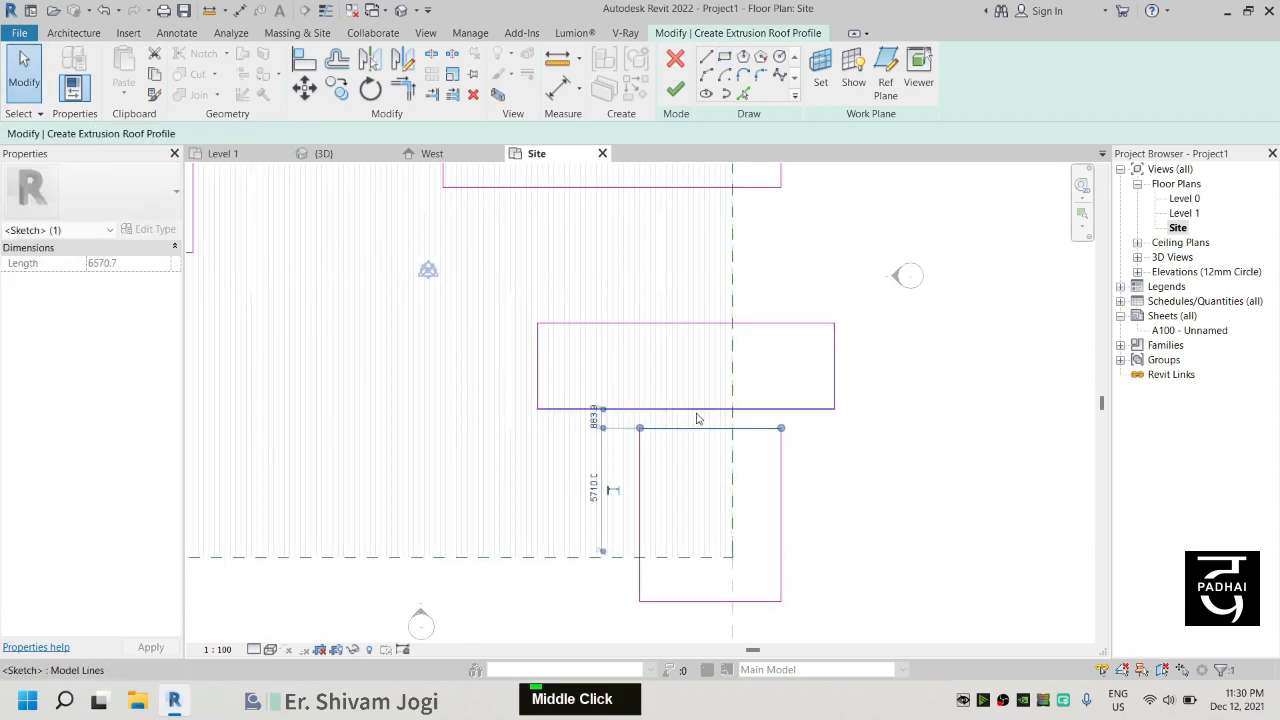
left_click_drag(693, 433, 694, 409)
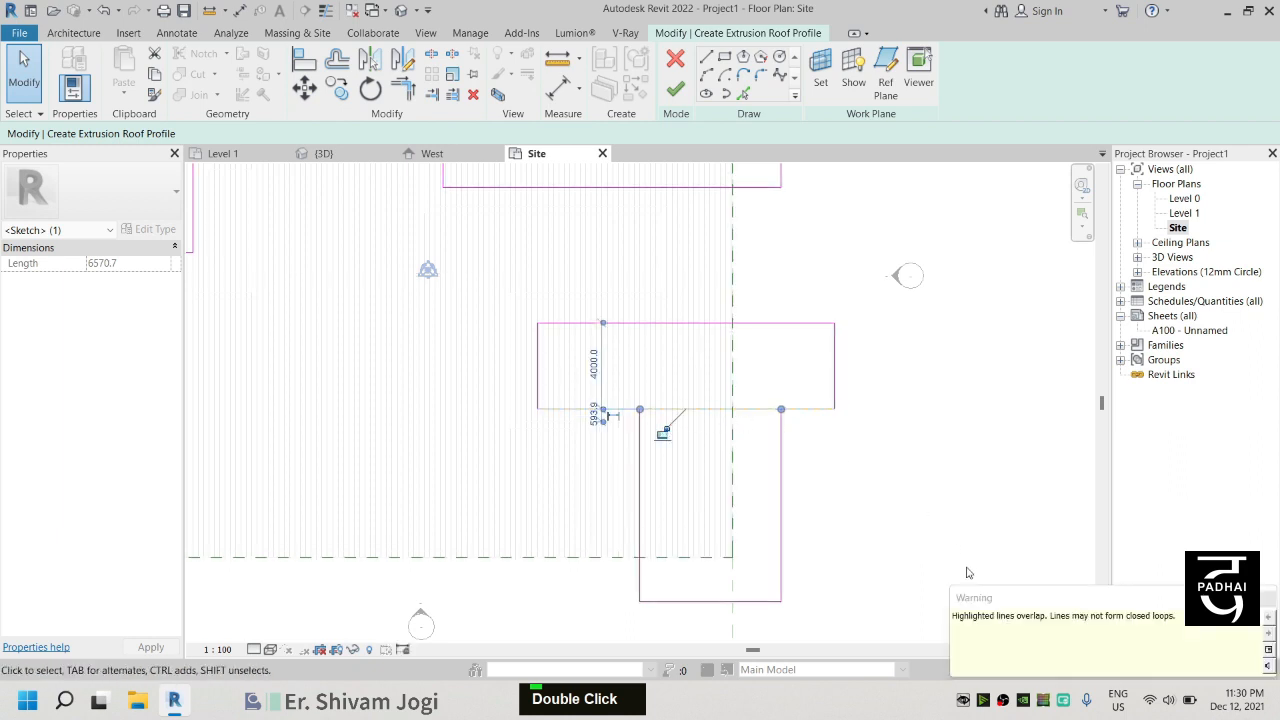
Step: Delete the two overlapping sketch lines where the southeast corner rectangle meets the east recess rectangle
left_click(763, 443)
left_click(740, 409)
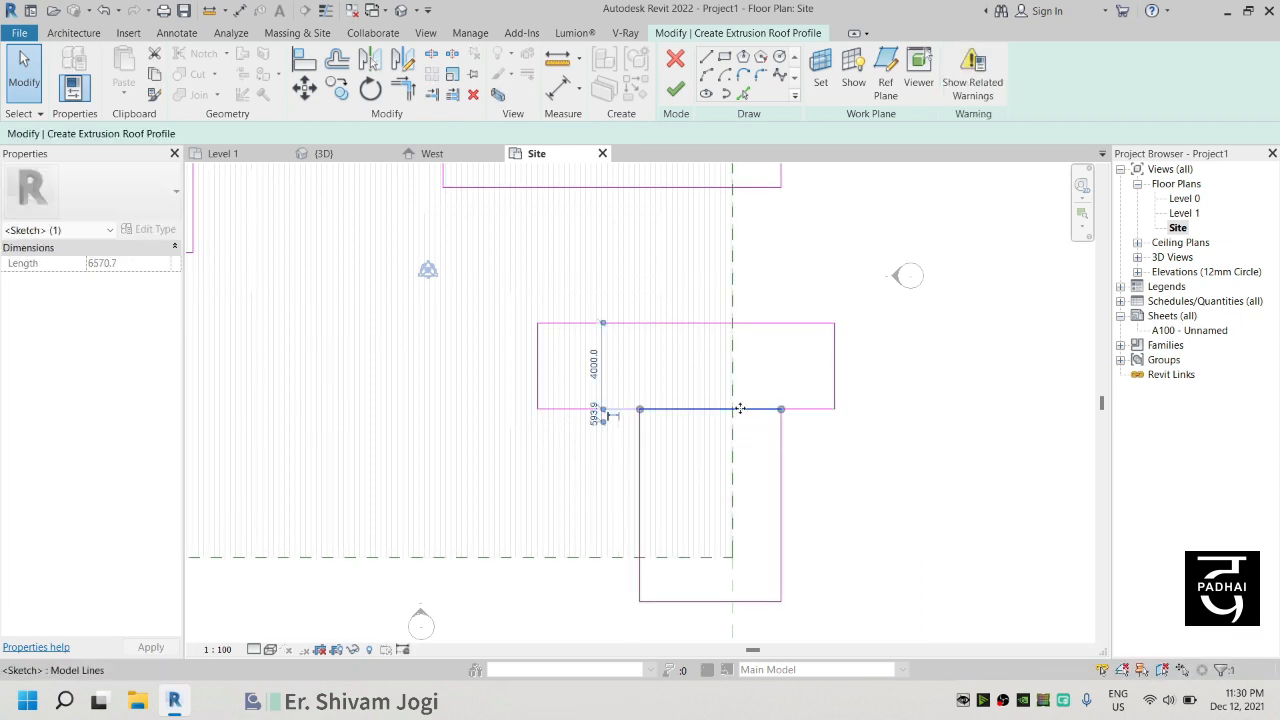
key("Delete")
left_click(718, 409)
key("Delete")
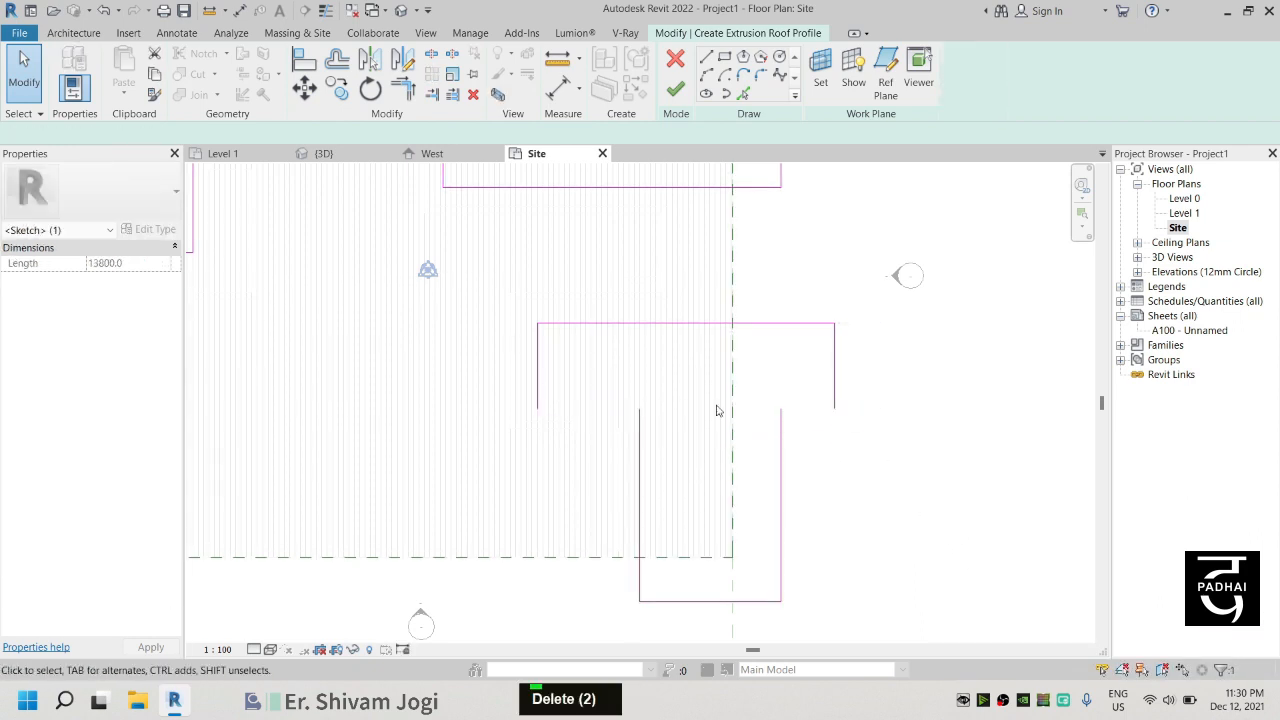
Step: Draw two horizontal lines joining the open ends of the east recess and southeast corner outlines into one closed T-shaped loop
left_click(705, 57)
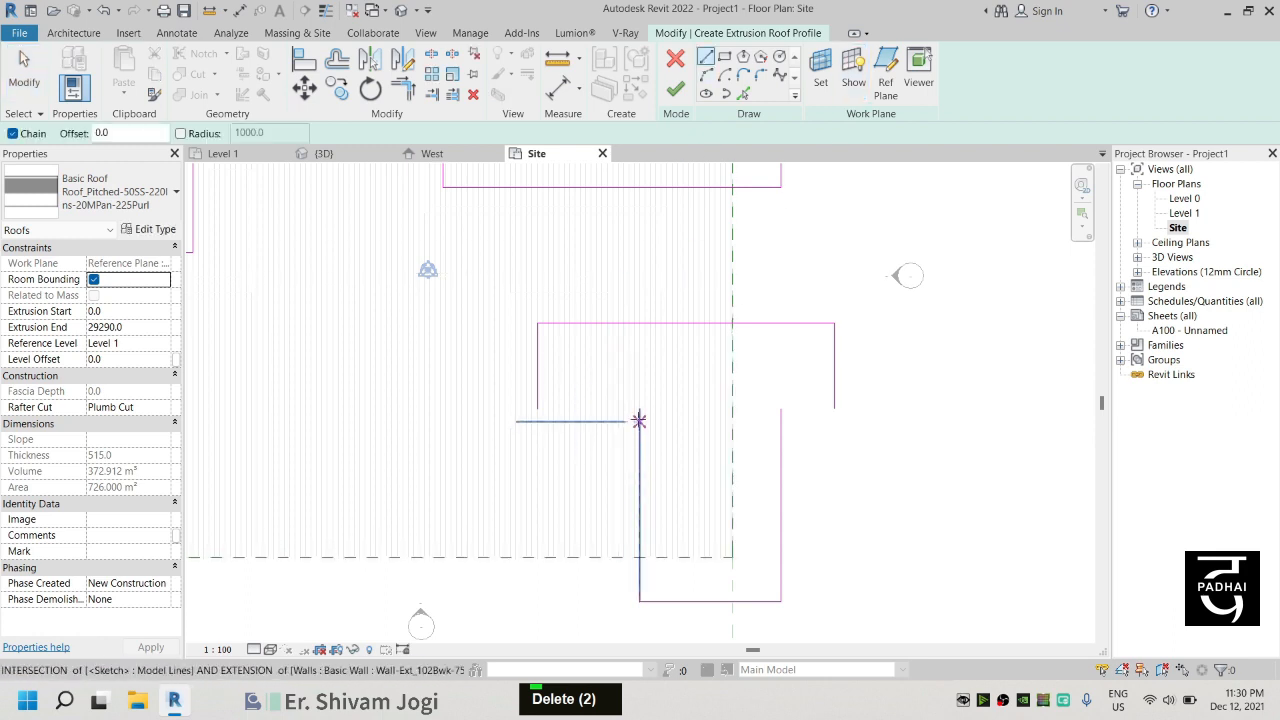
left_click(640, 409)
left_click(539, 409)
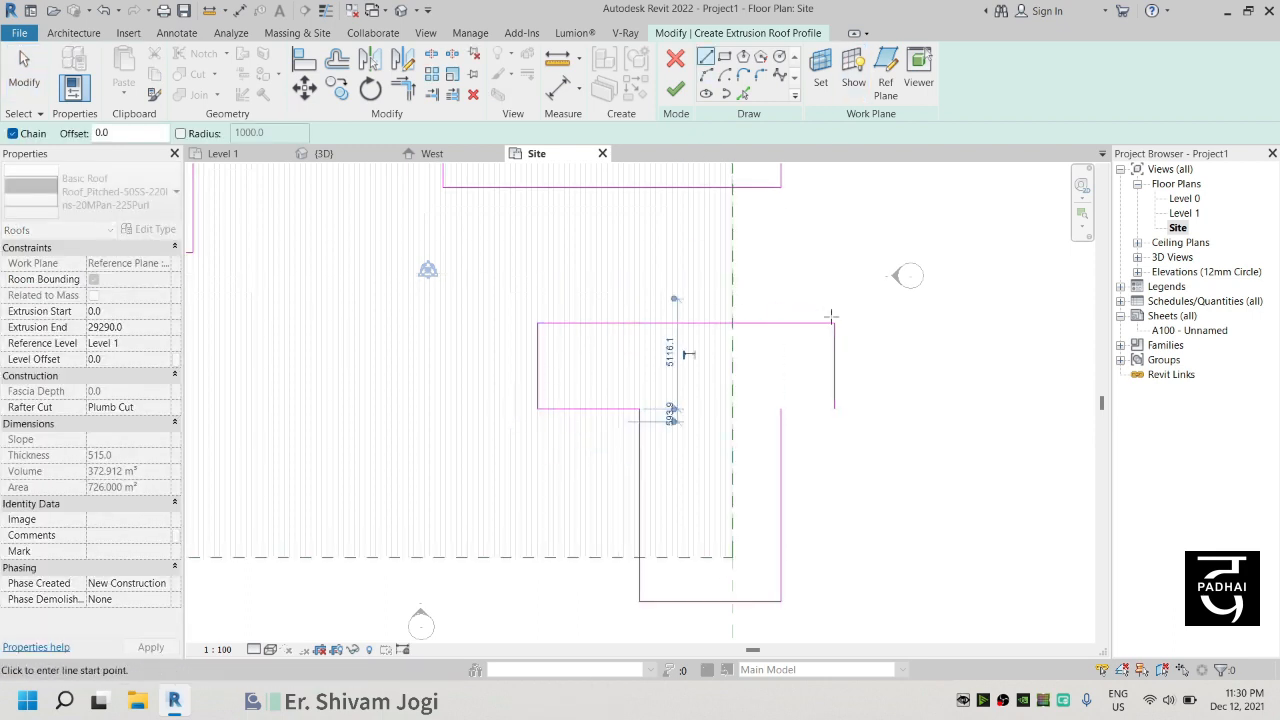
left_click(781, 409)
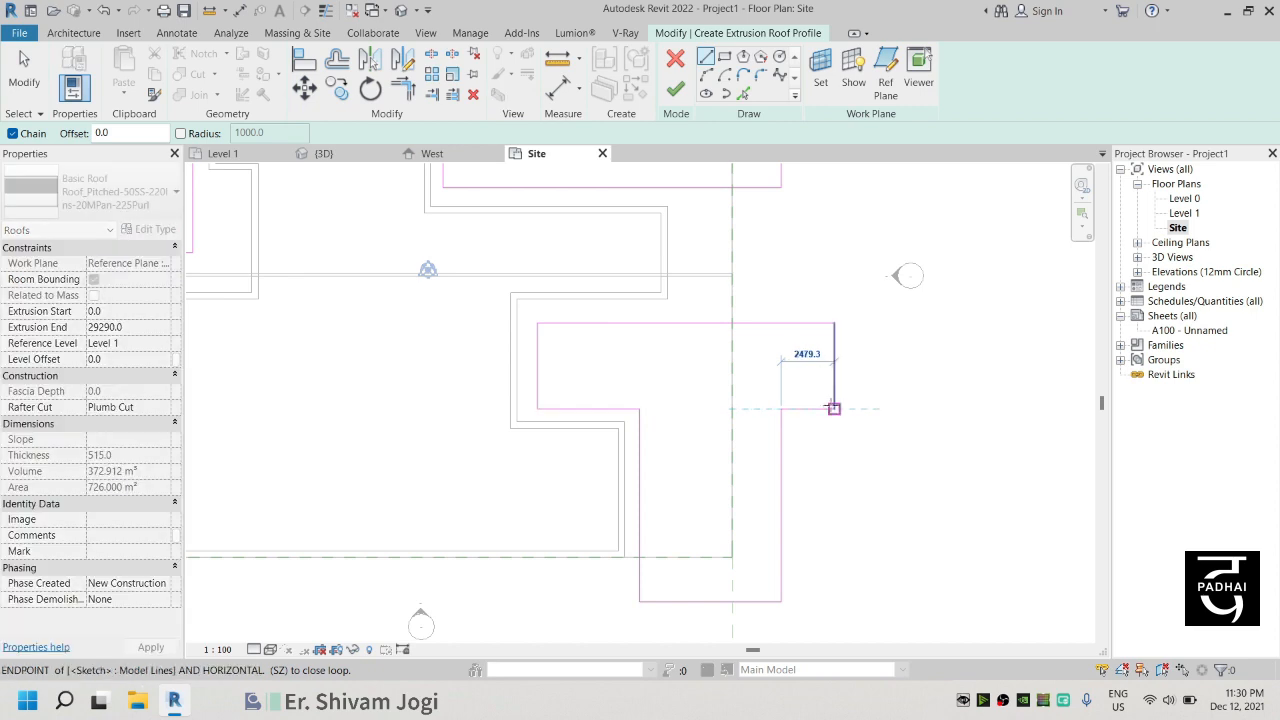
left_click(834, 408)
key("Escape")
key("Escape")
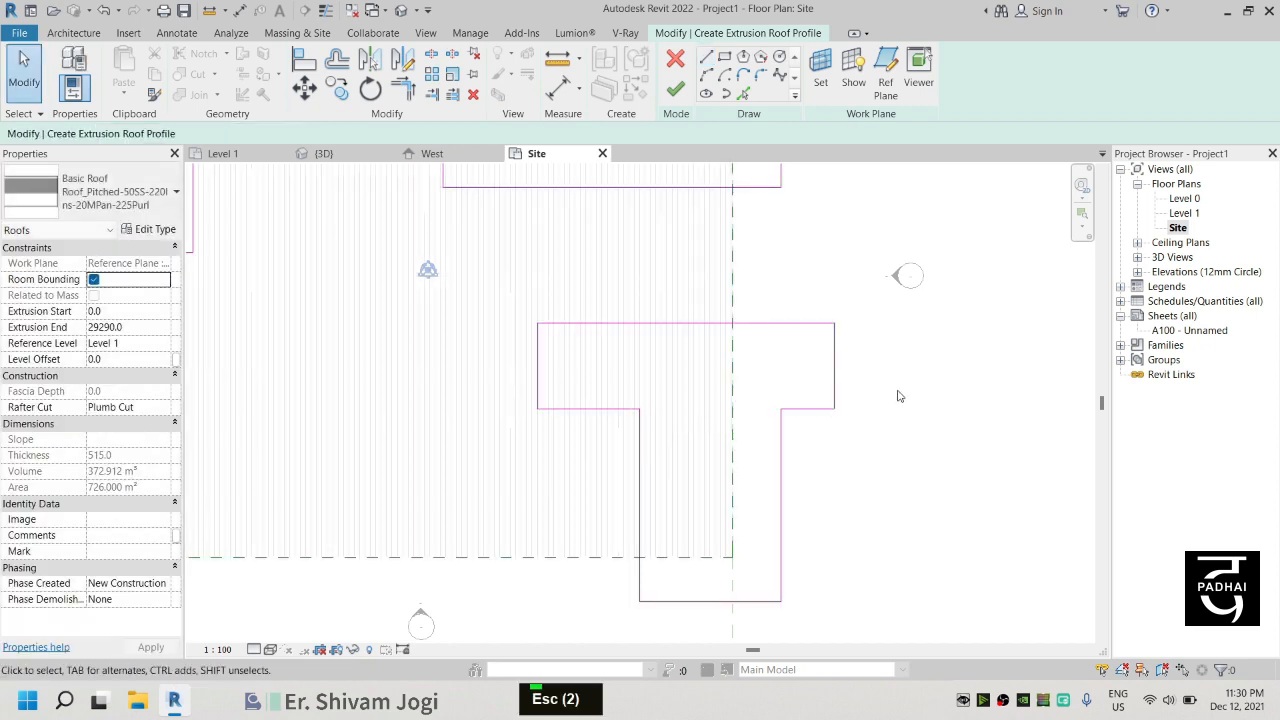
Step: Finish the vertical opening sketch to cut the roof, then inspect the trimmed roof in the 3D view
scroll(898, 396, "down", 2)
mouse_move(894, 460)
middle_mouse_down()
mouse_move(903, 523)
mouse_move(978, 531)
middle_mouse_up()
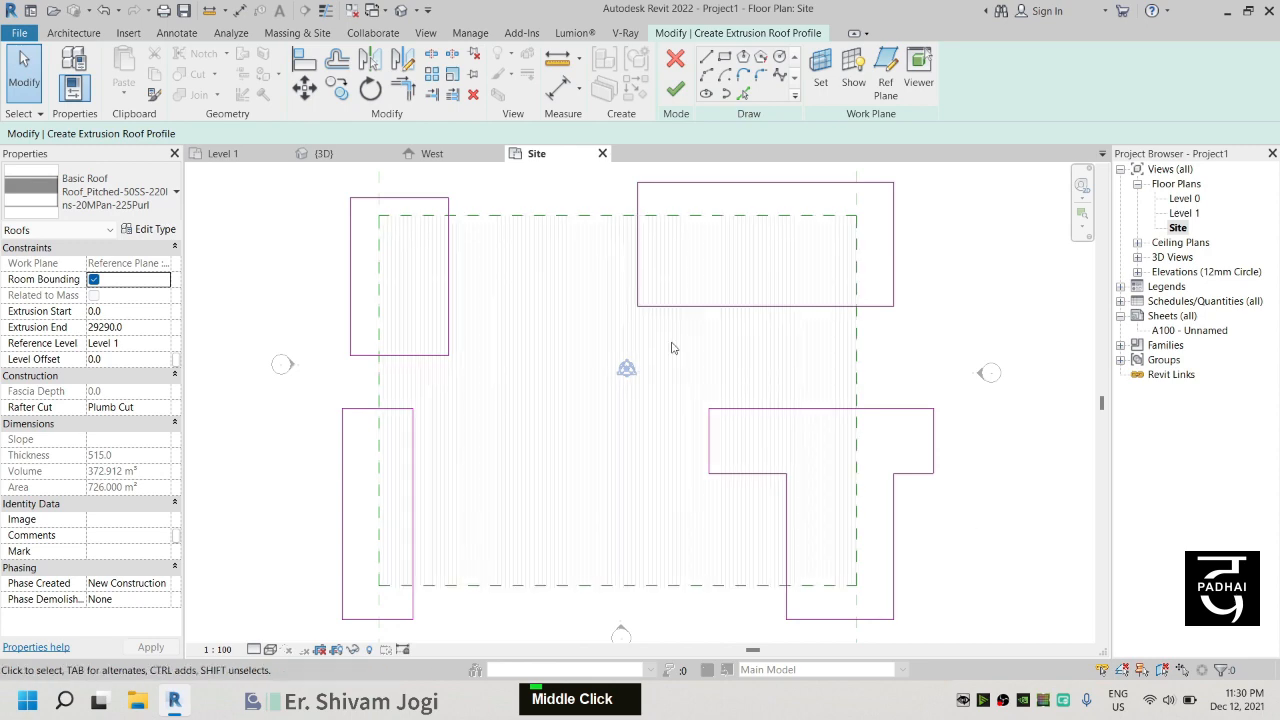
left_click(676, 89)
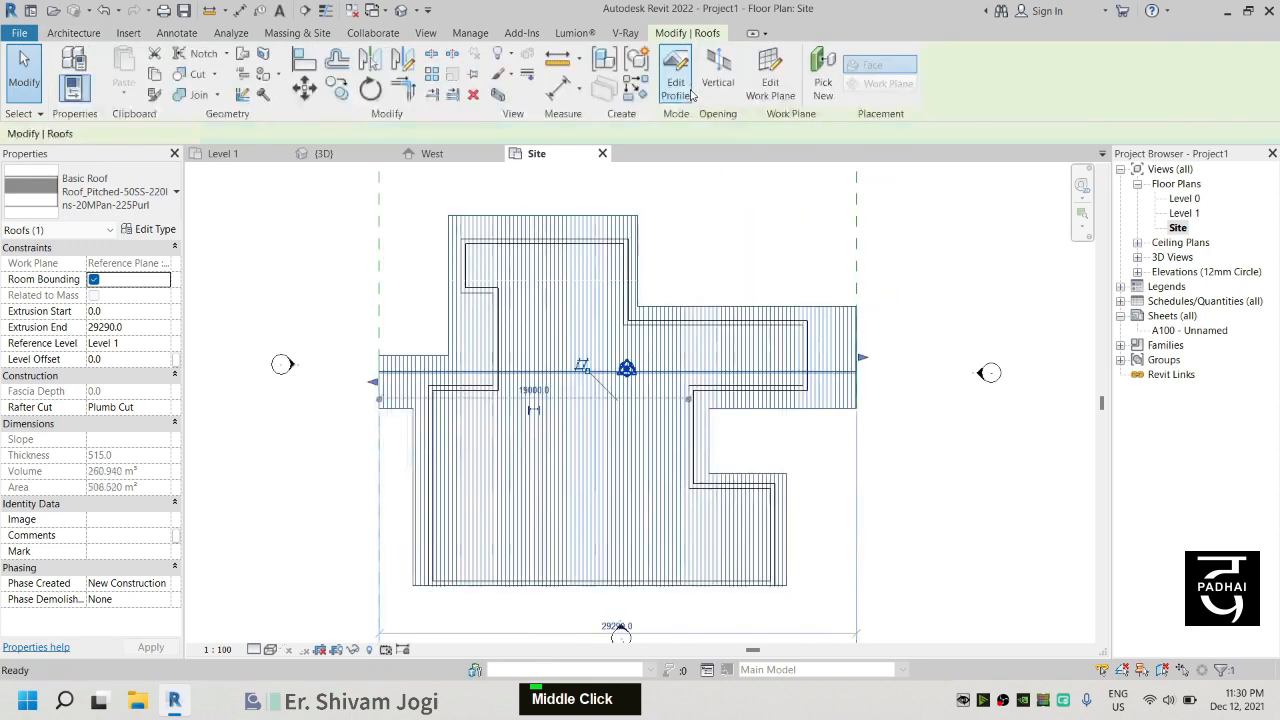
left_click(942, 312)
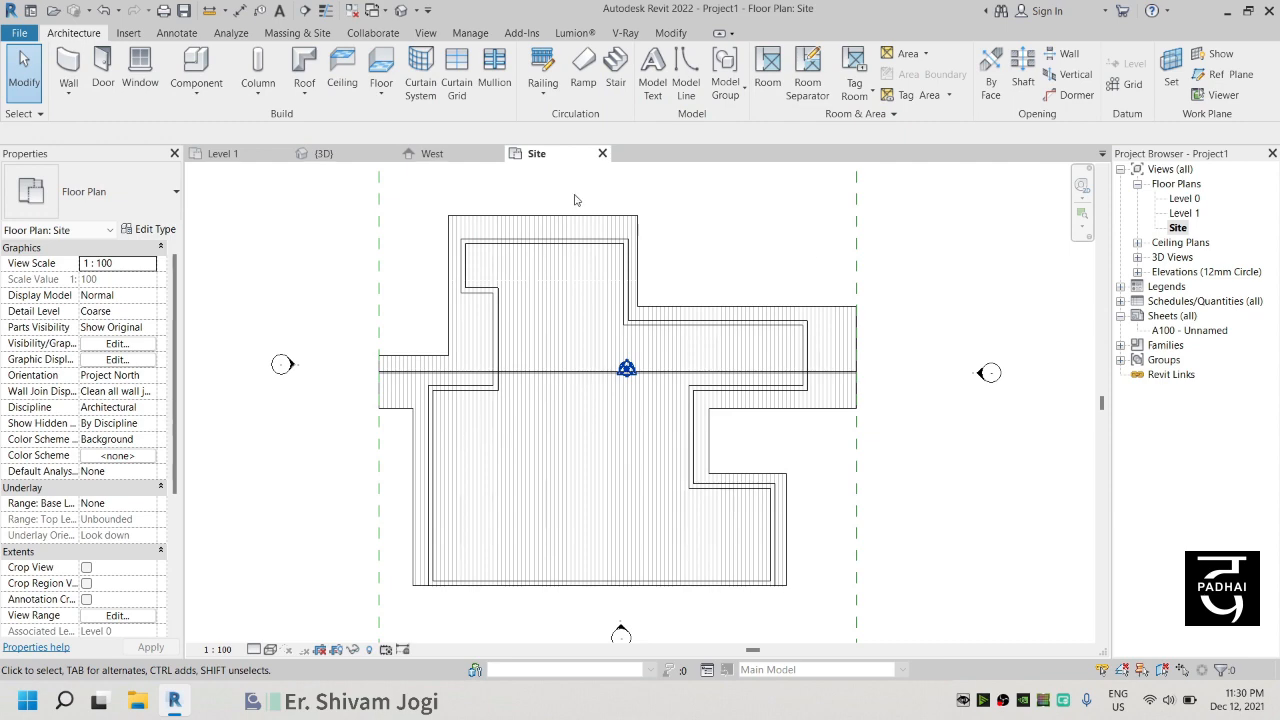
left_click(325, 154)
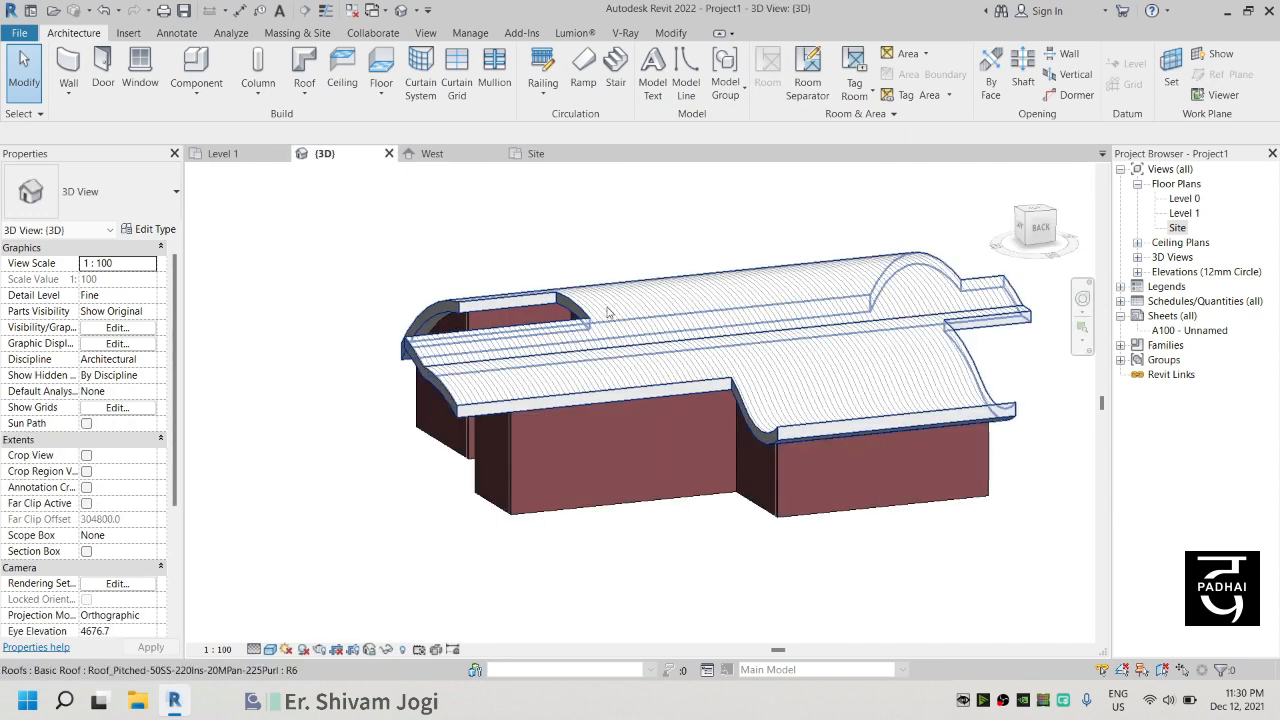
middle_click_drag(640, 385, 595, 375, "shift")
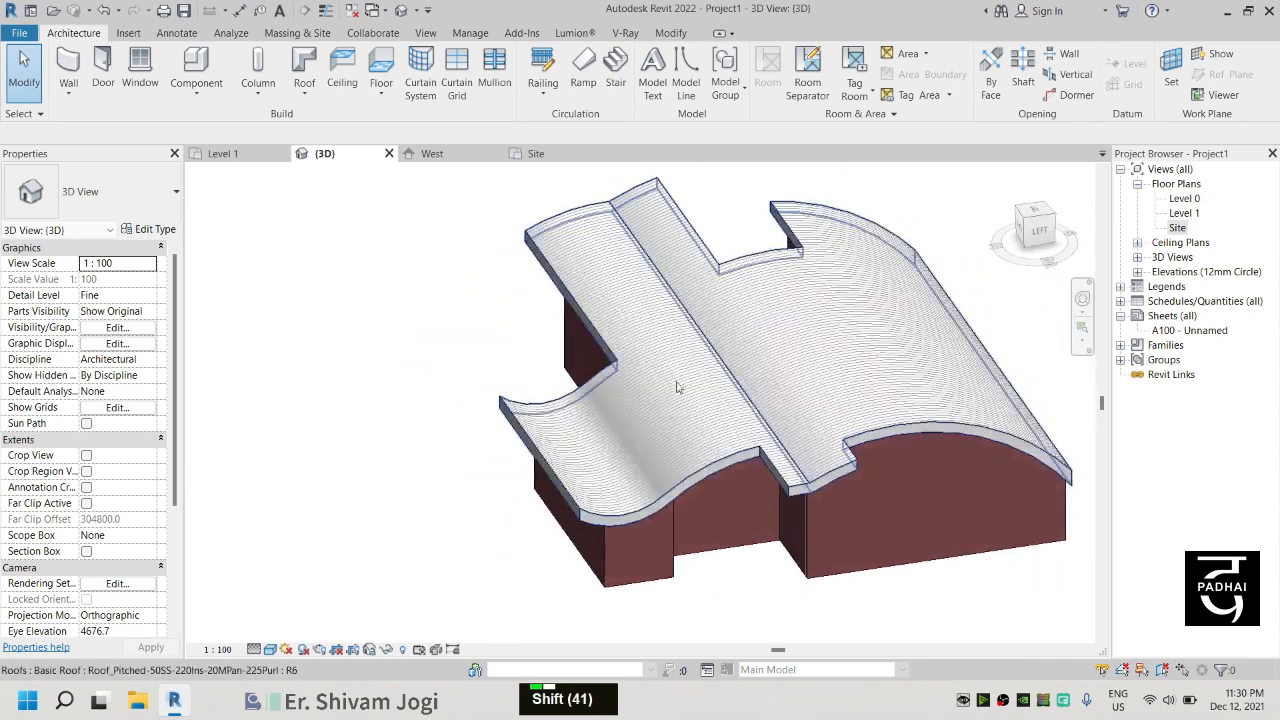